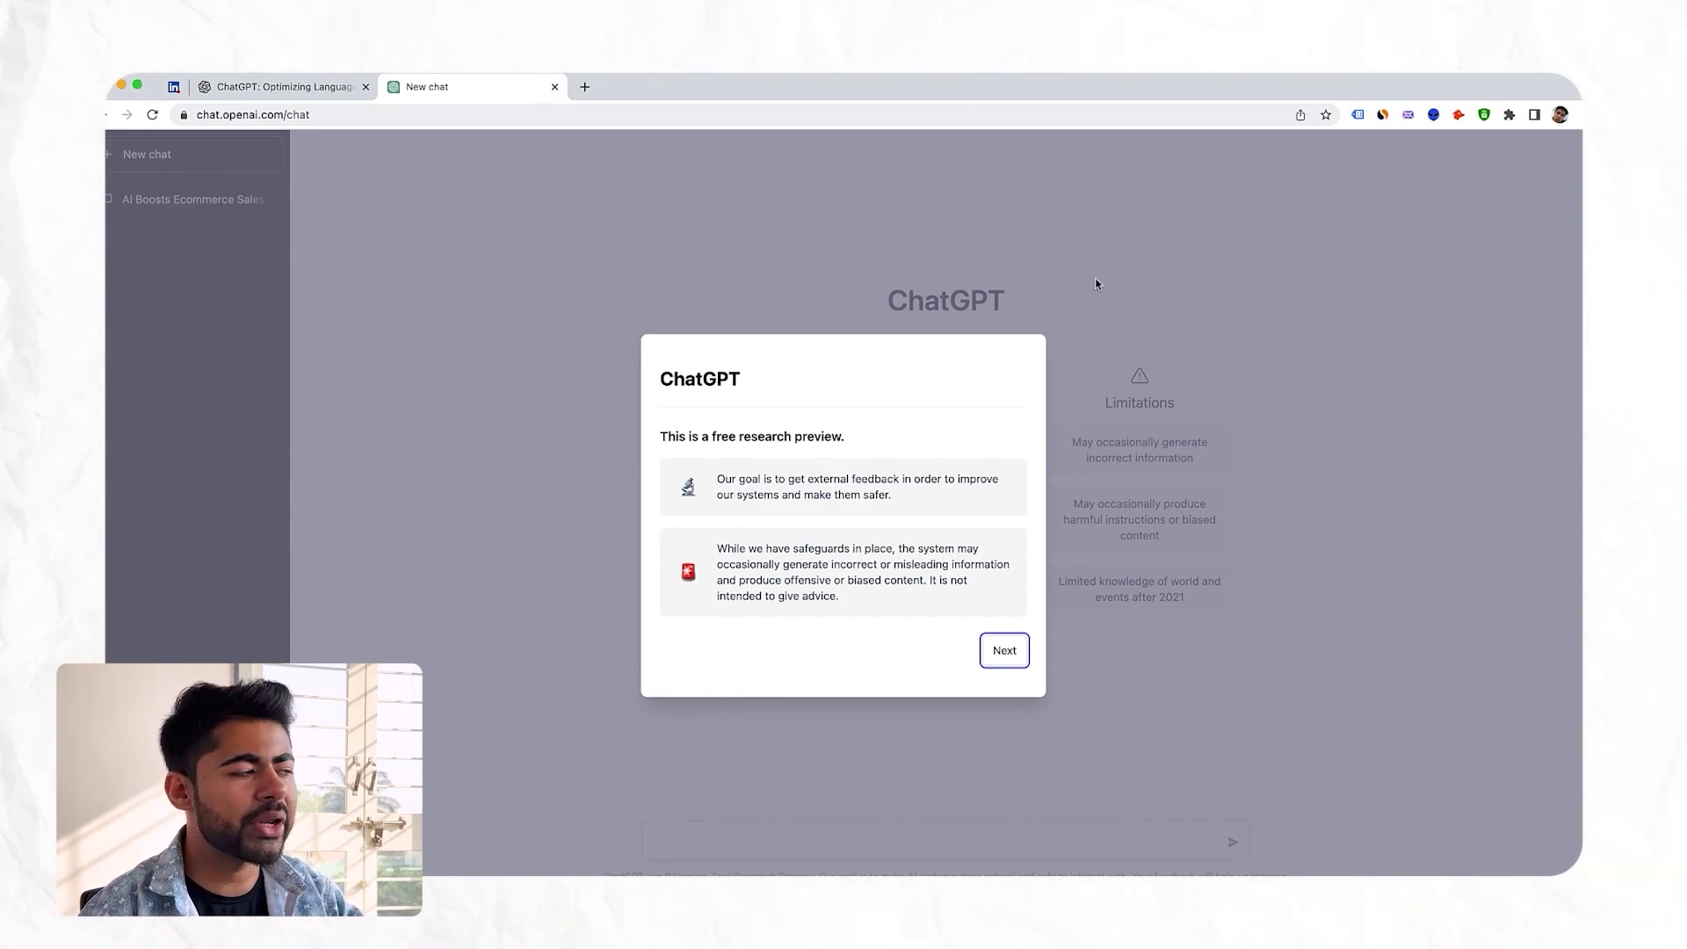
Step: Go through the introductory research preview and data collection notices and dismiss them
click(1006, 653)
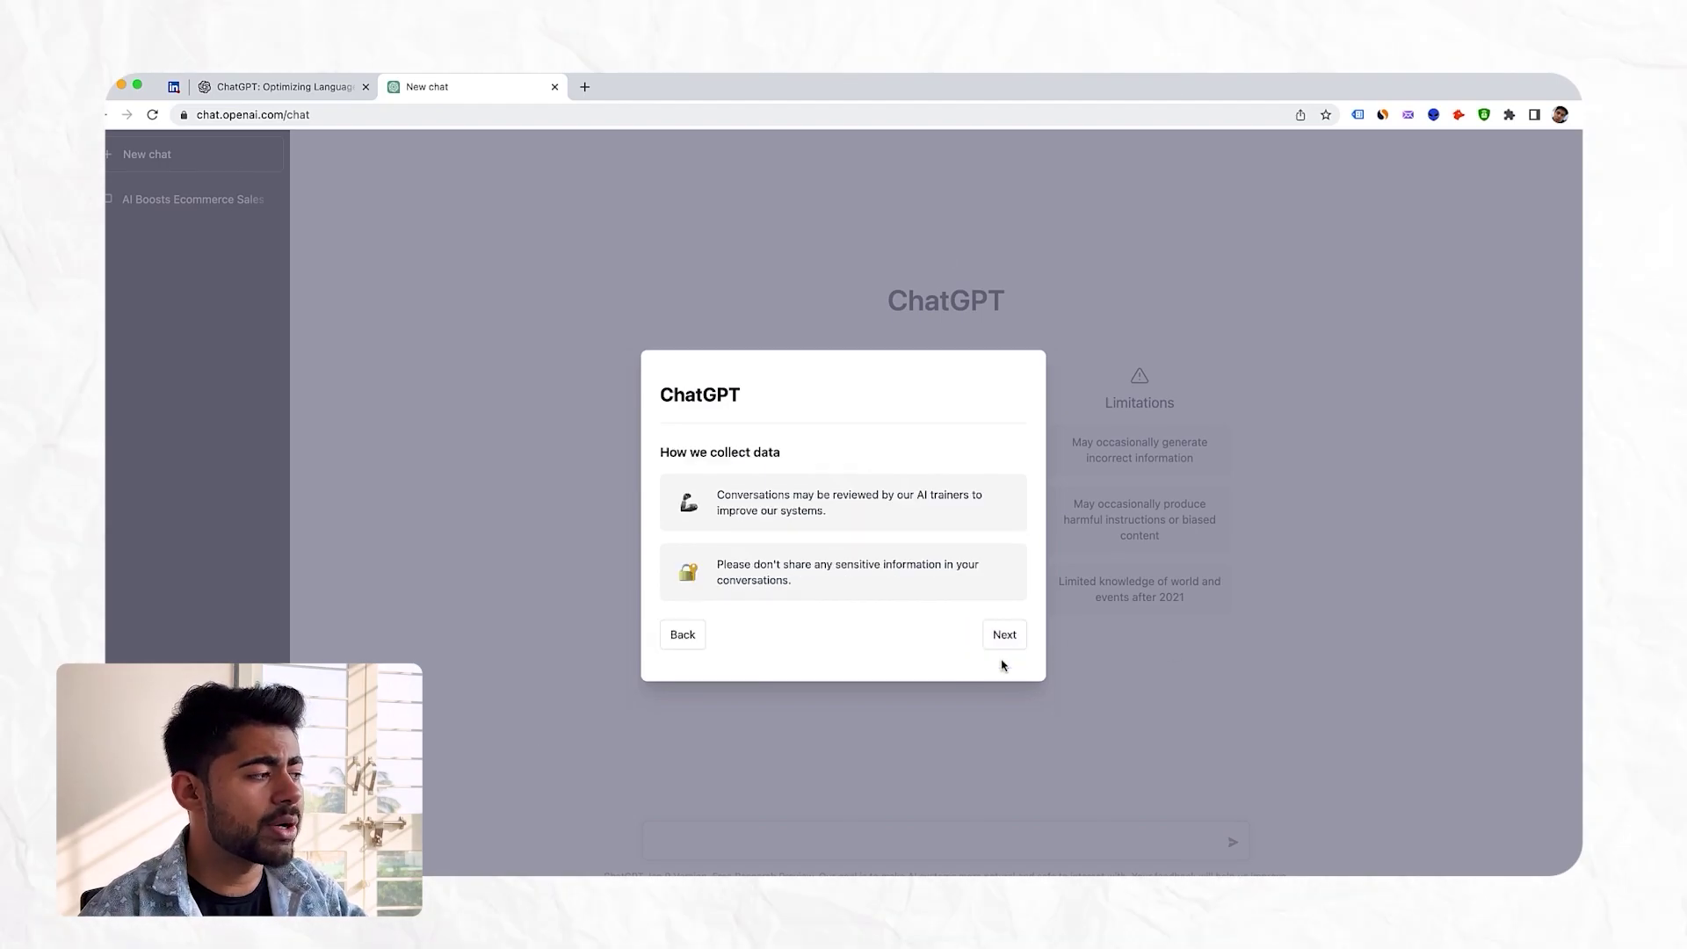
click(1003, 640)
click(1006, 641)
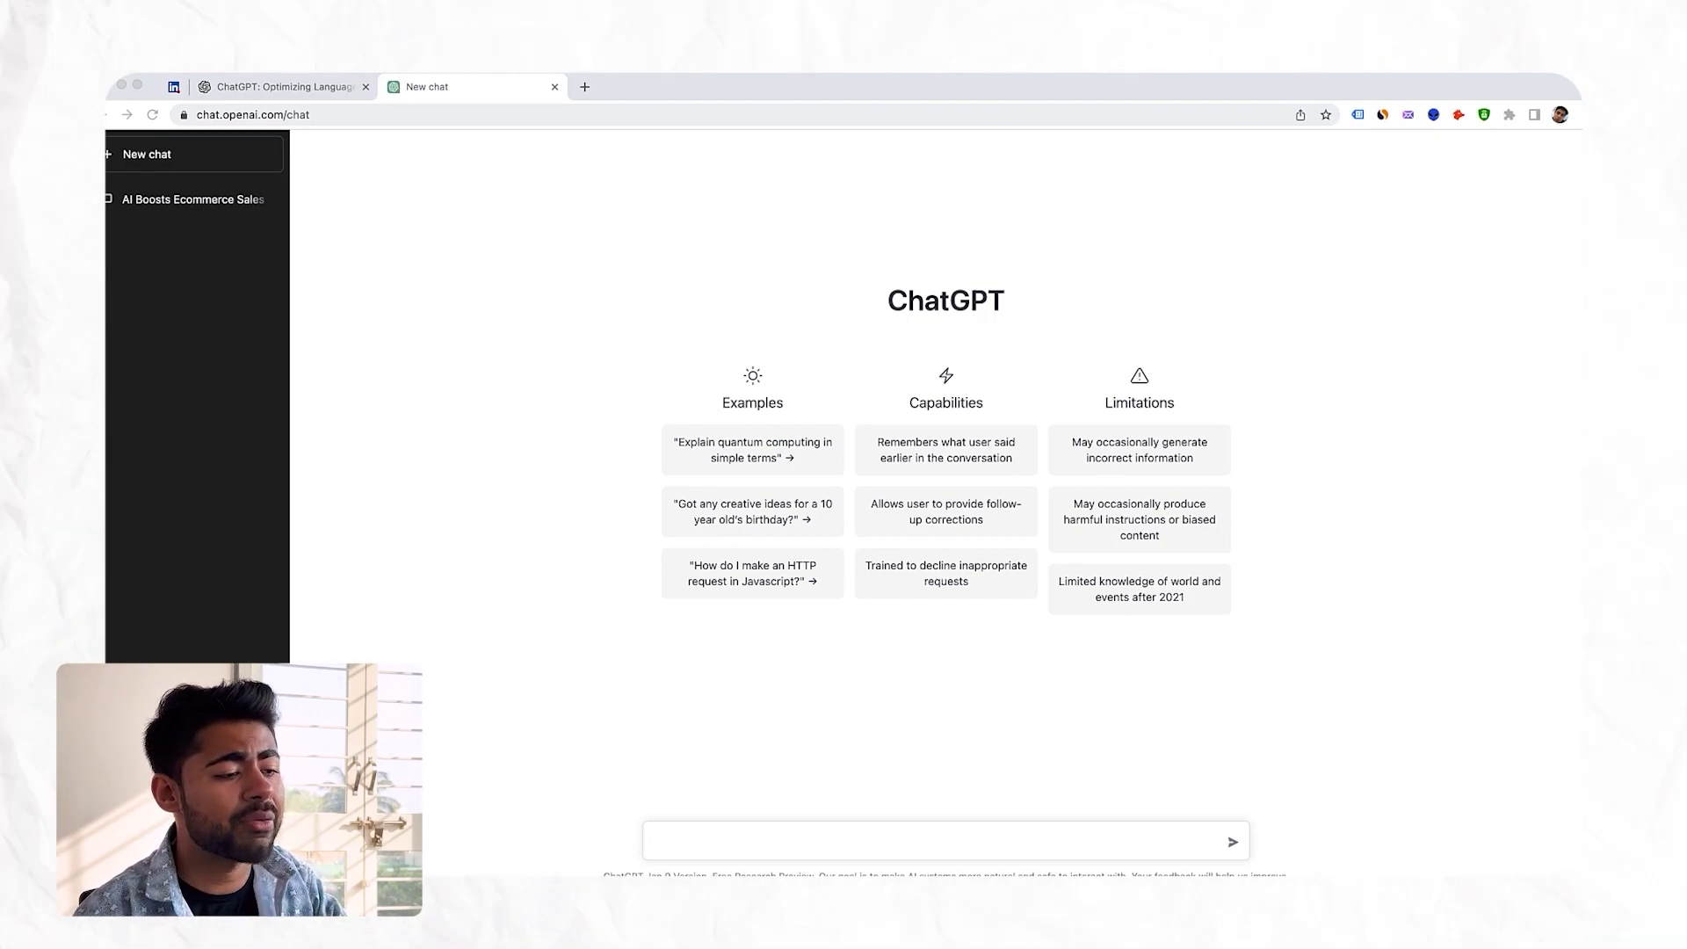
Step: Send the prompt "Do keyword research for Mole Removal Pen." in the new chat
click(1039, 826)
text(Do keyword research for Mole Removal Pen)
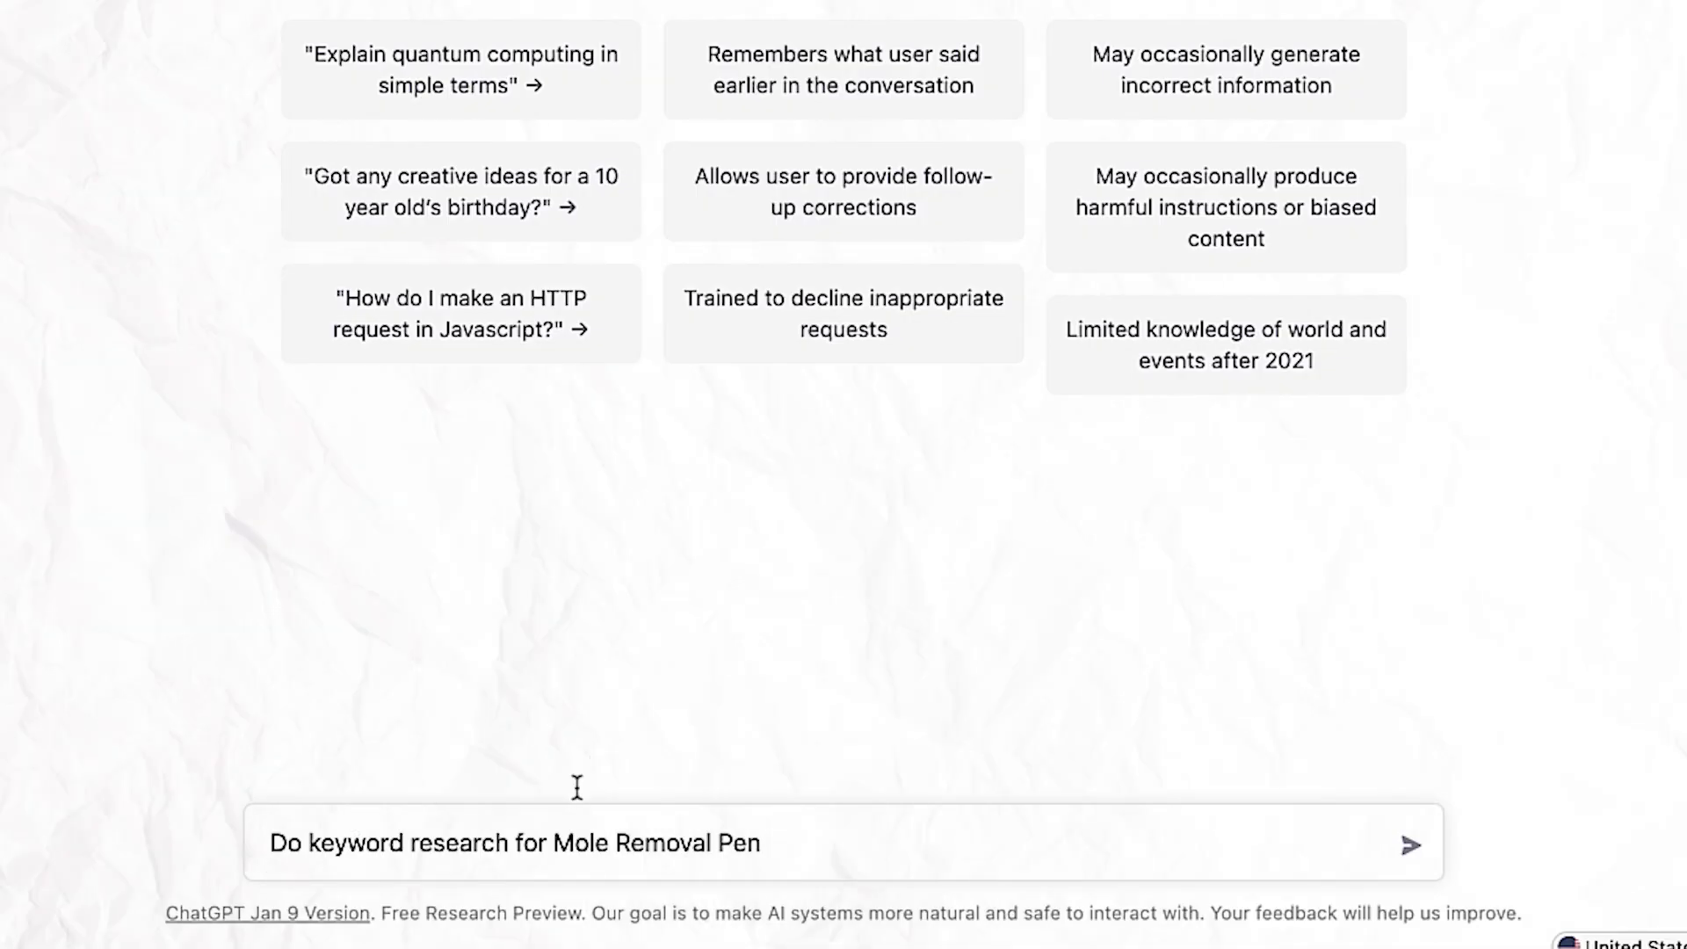
click(559, 843)
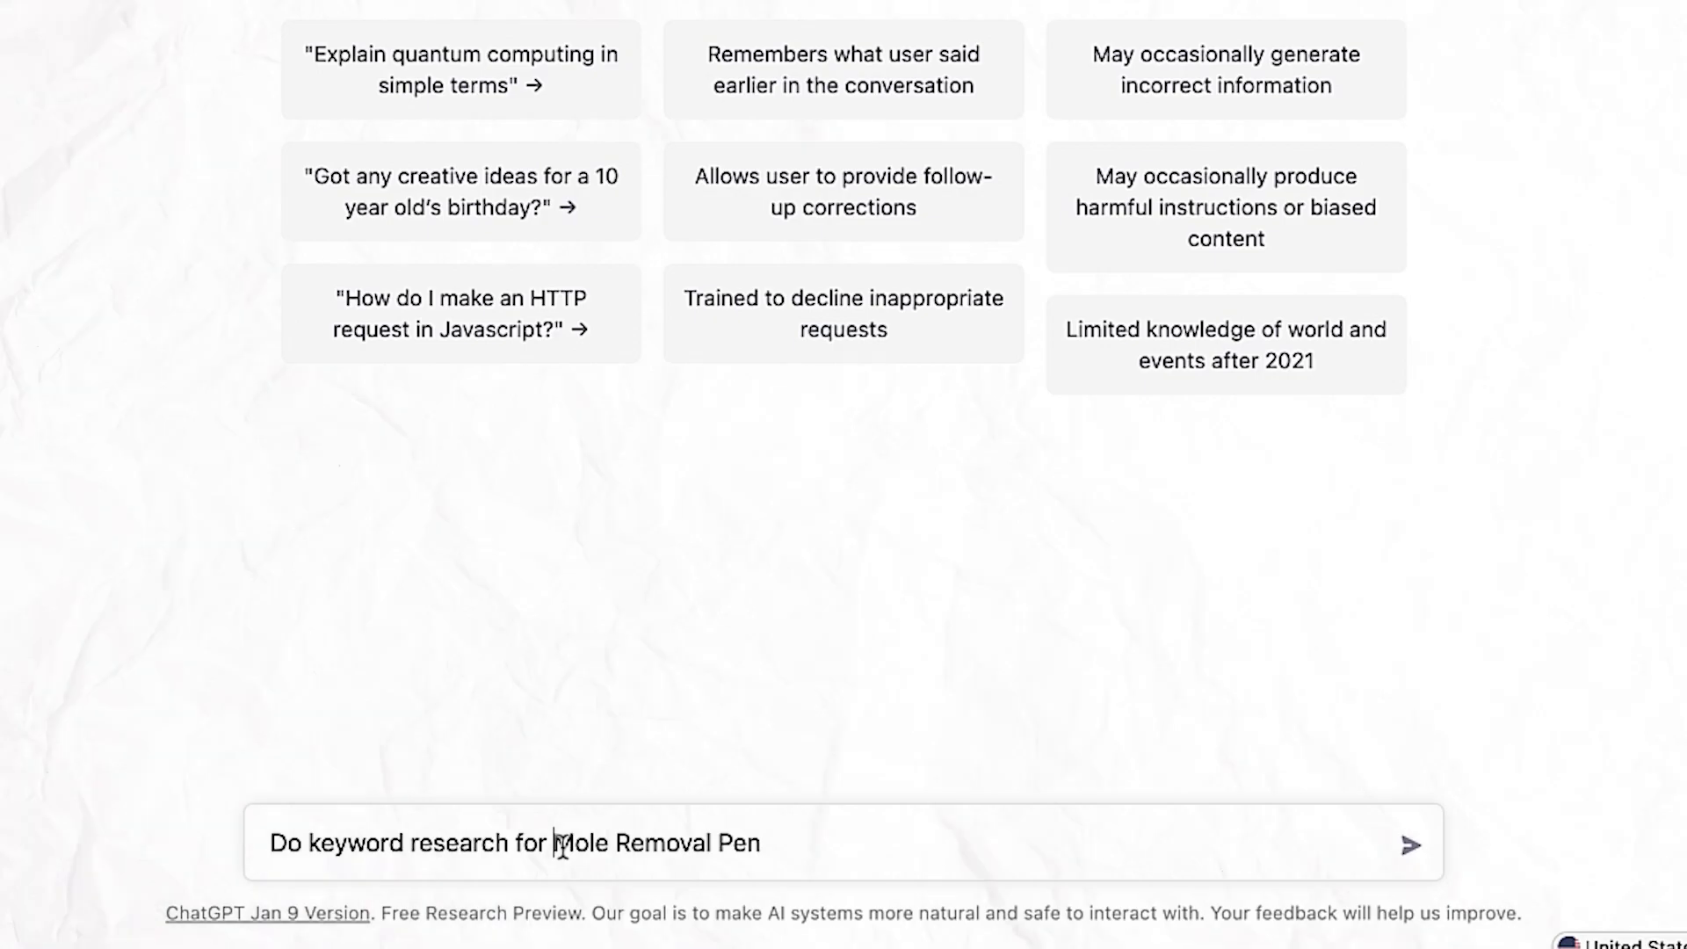
key(alt+shift+Left)
key(alt+shift+Left)
key(alt+shift+Left)
key(alt+shift+Left)
click(774, 831)
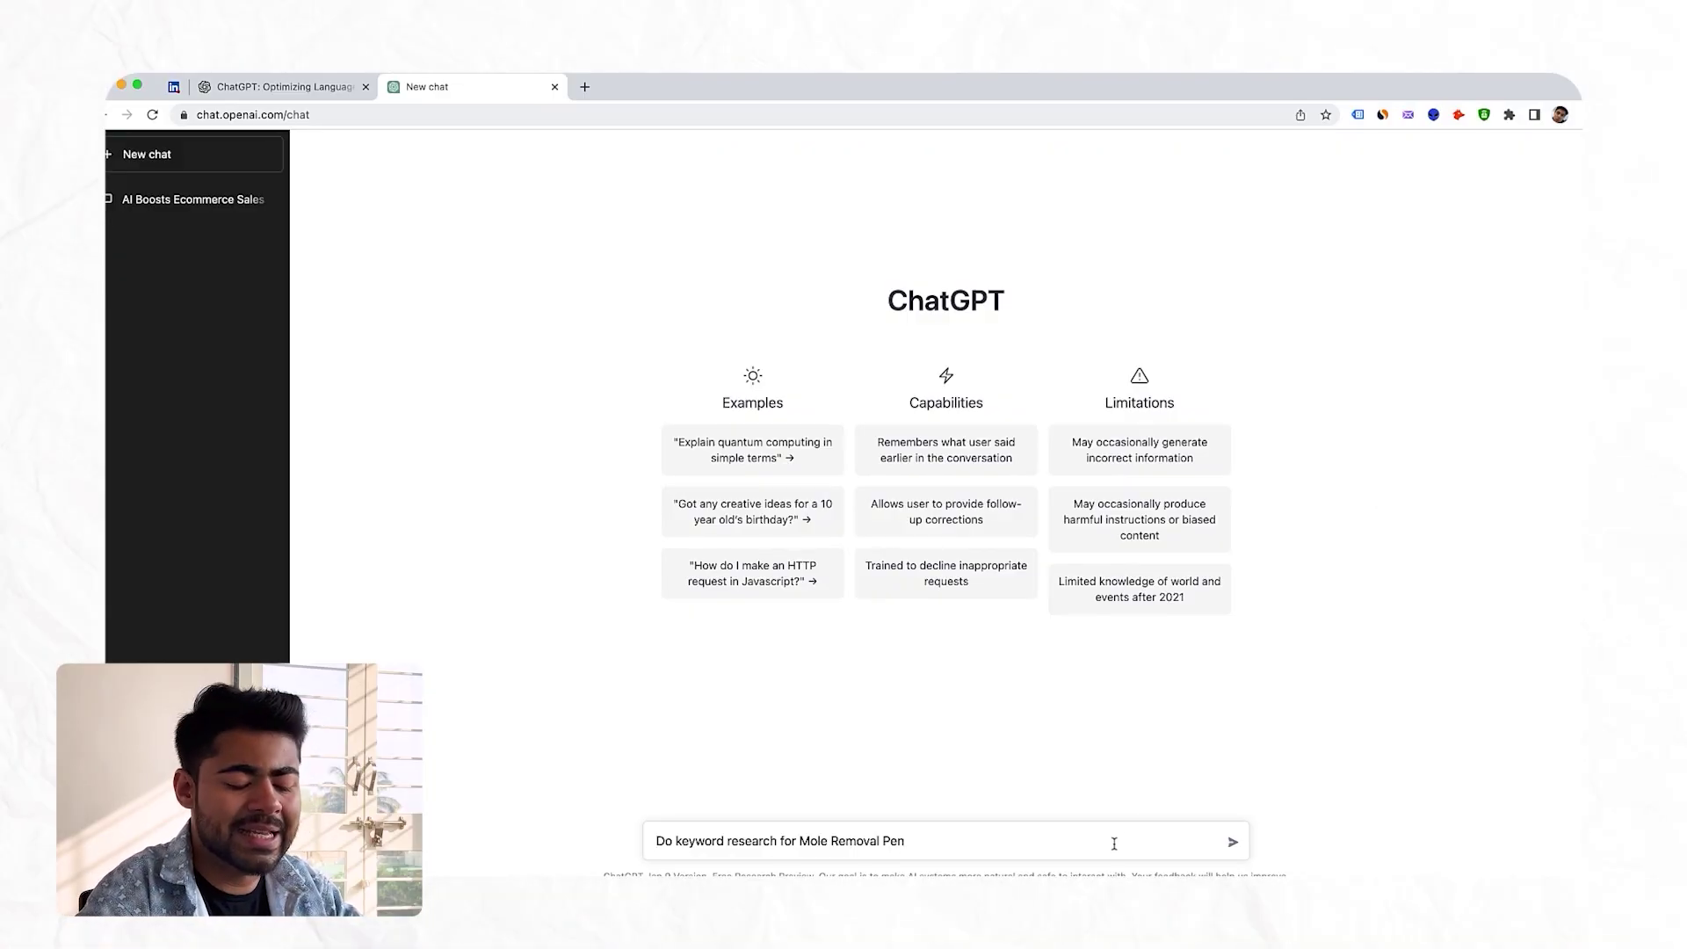
text(.)
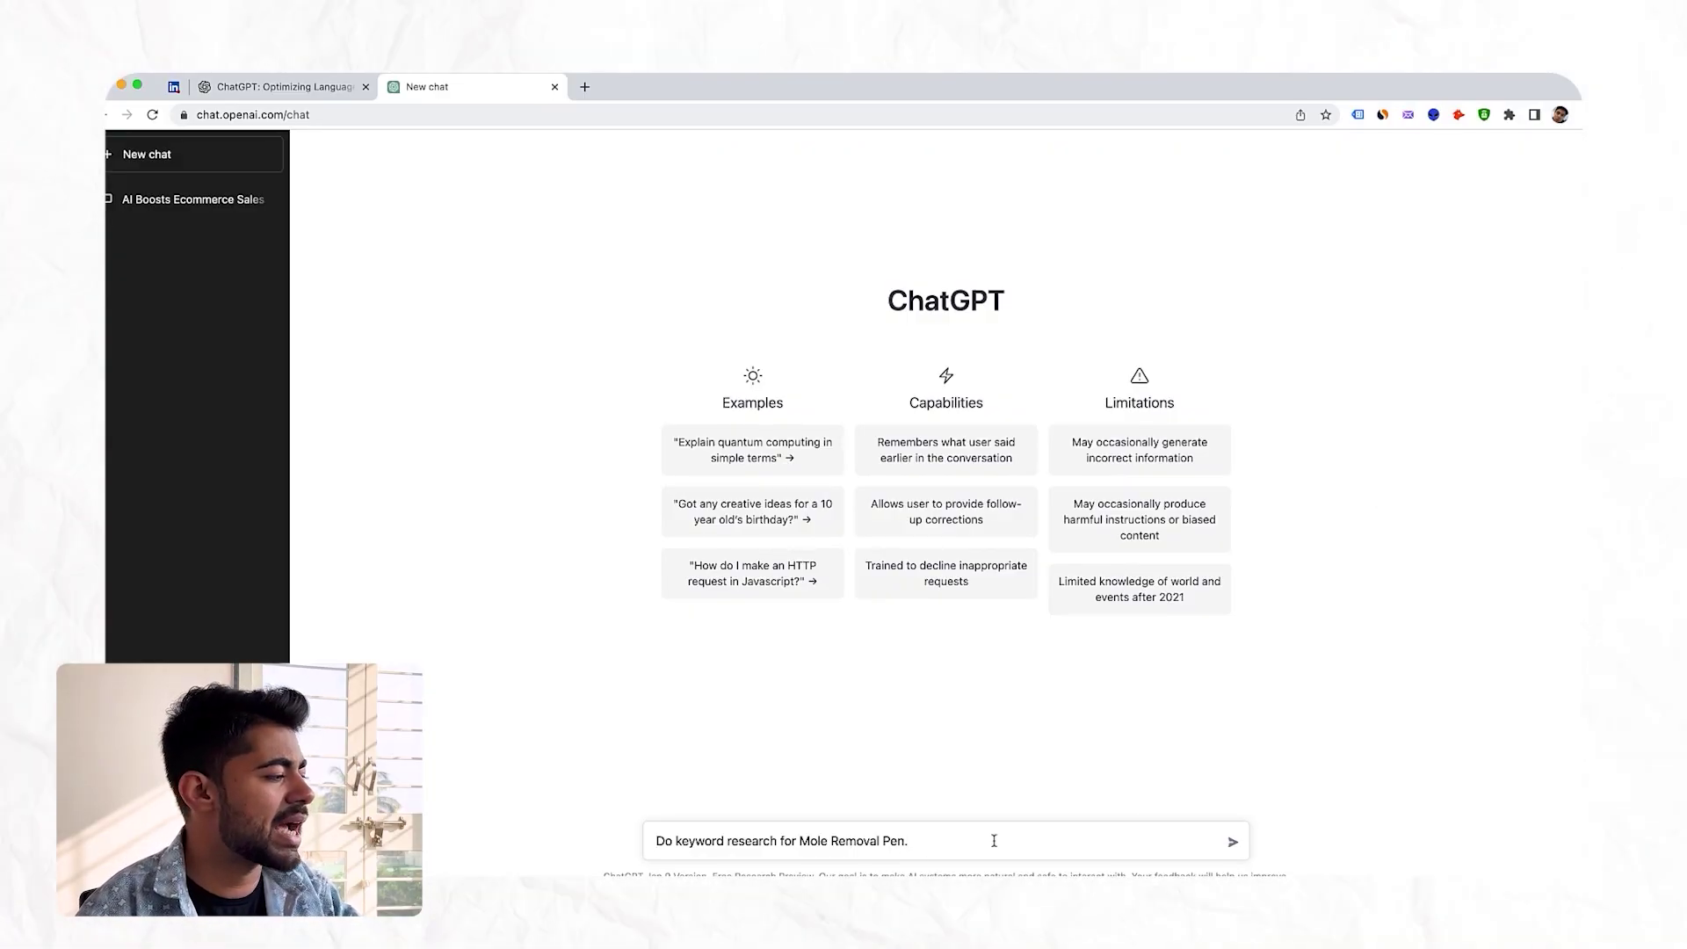
click(914, 841)
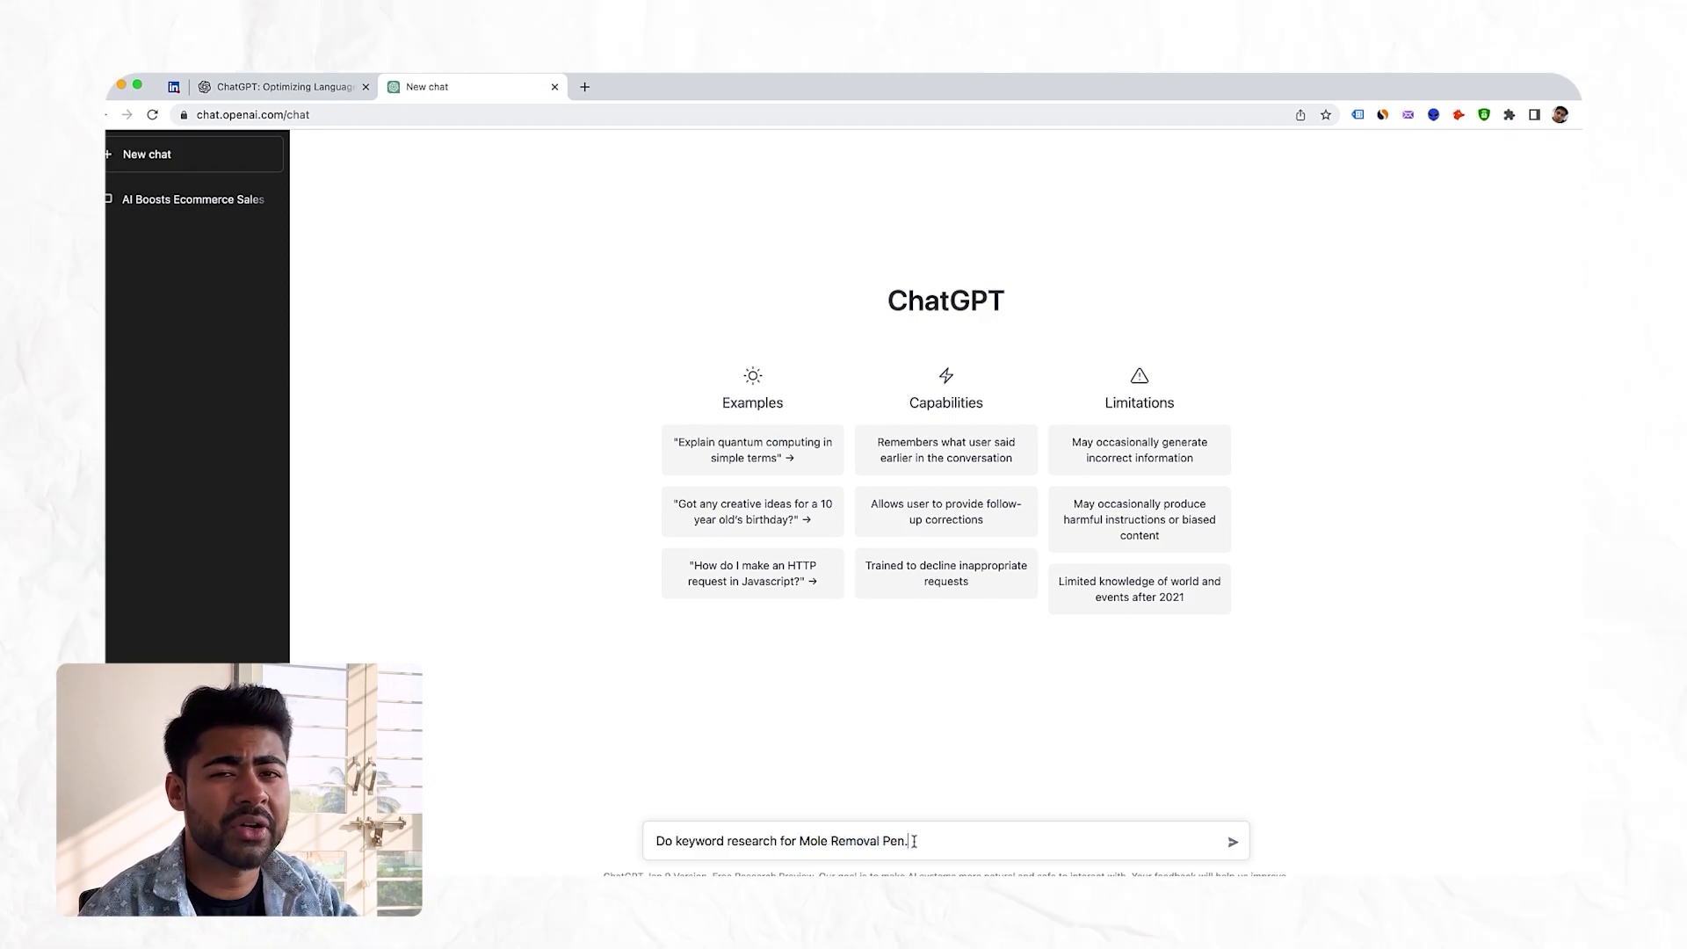
click(1230, 847)
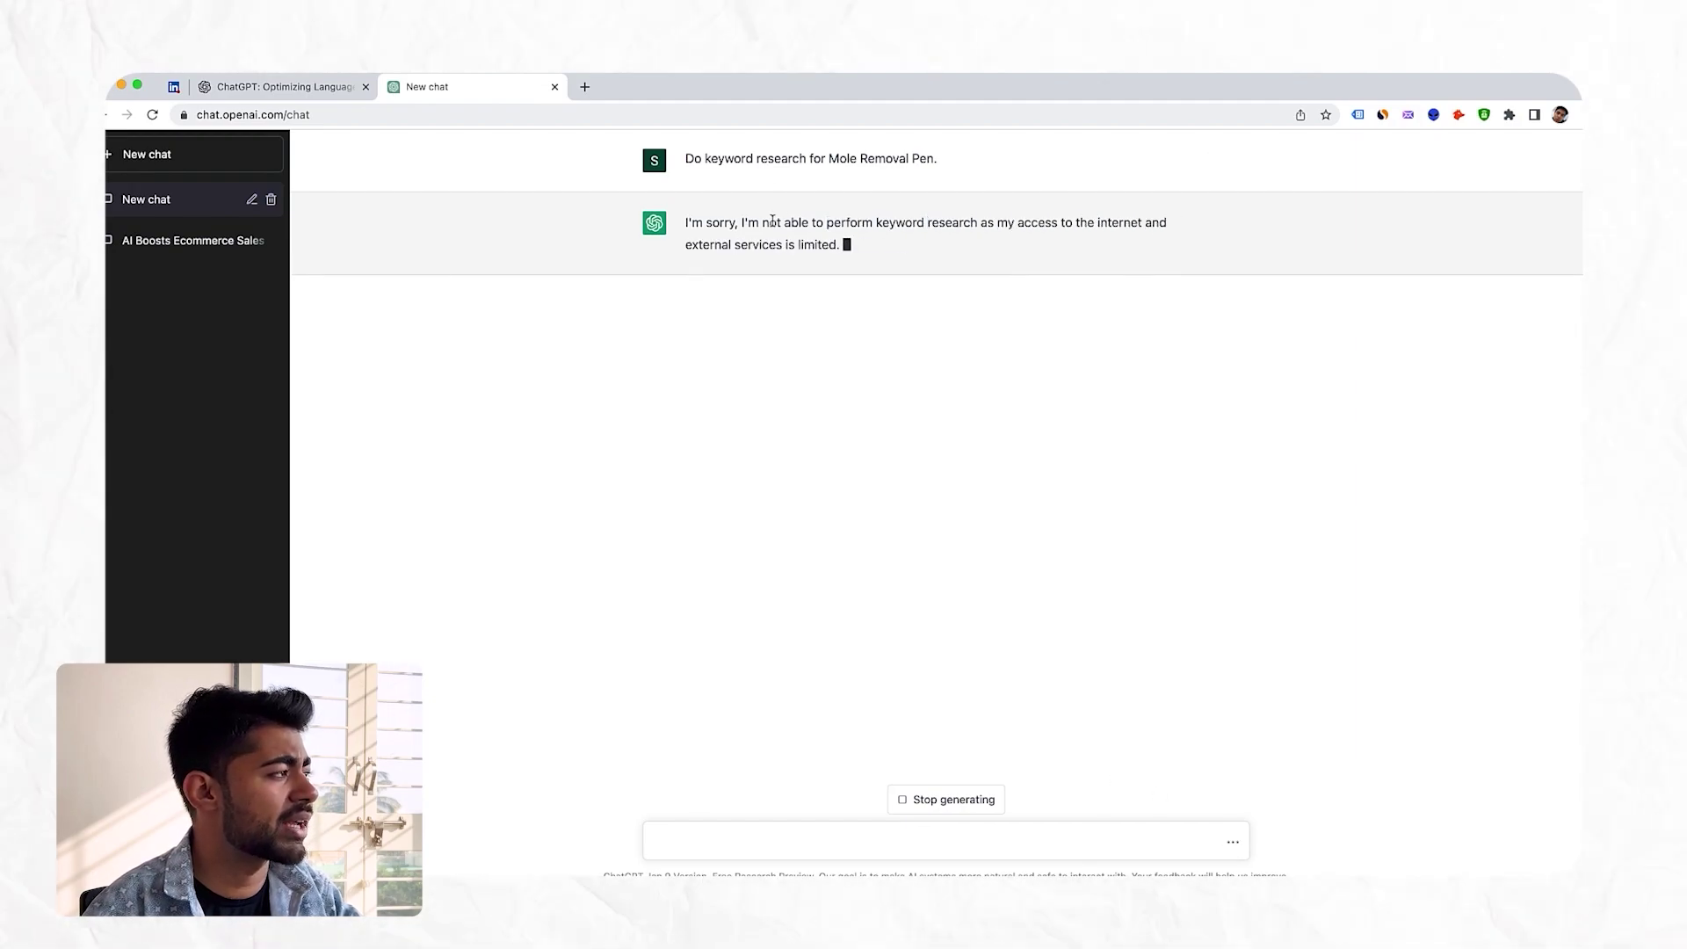
Step: Read the reply to the keyword research request, including its possible keywords for the mole removal pen
drag(685, 222, 1327, 246)
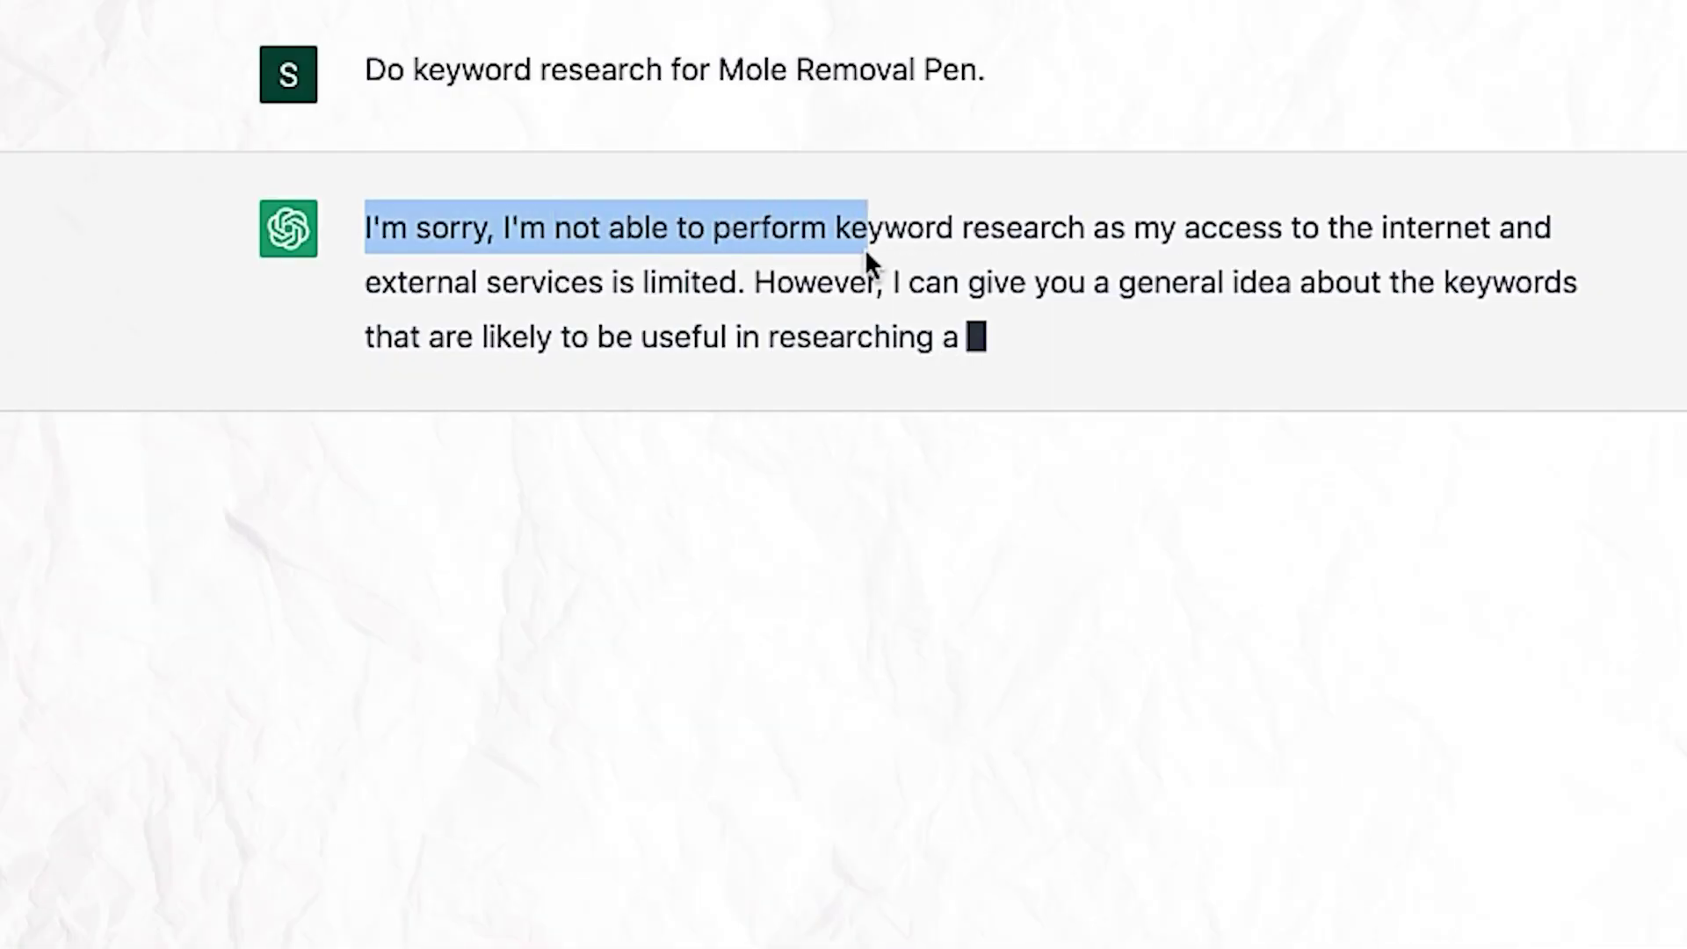
click(1399, 246)
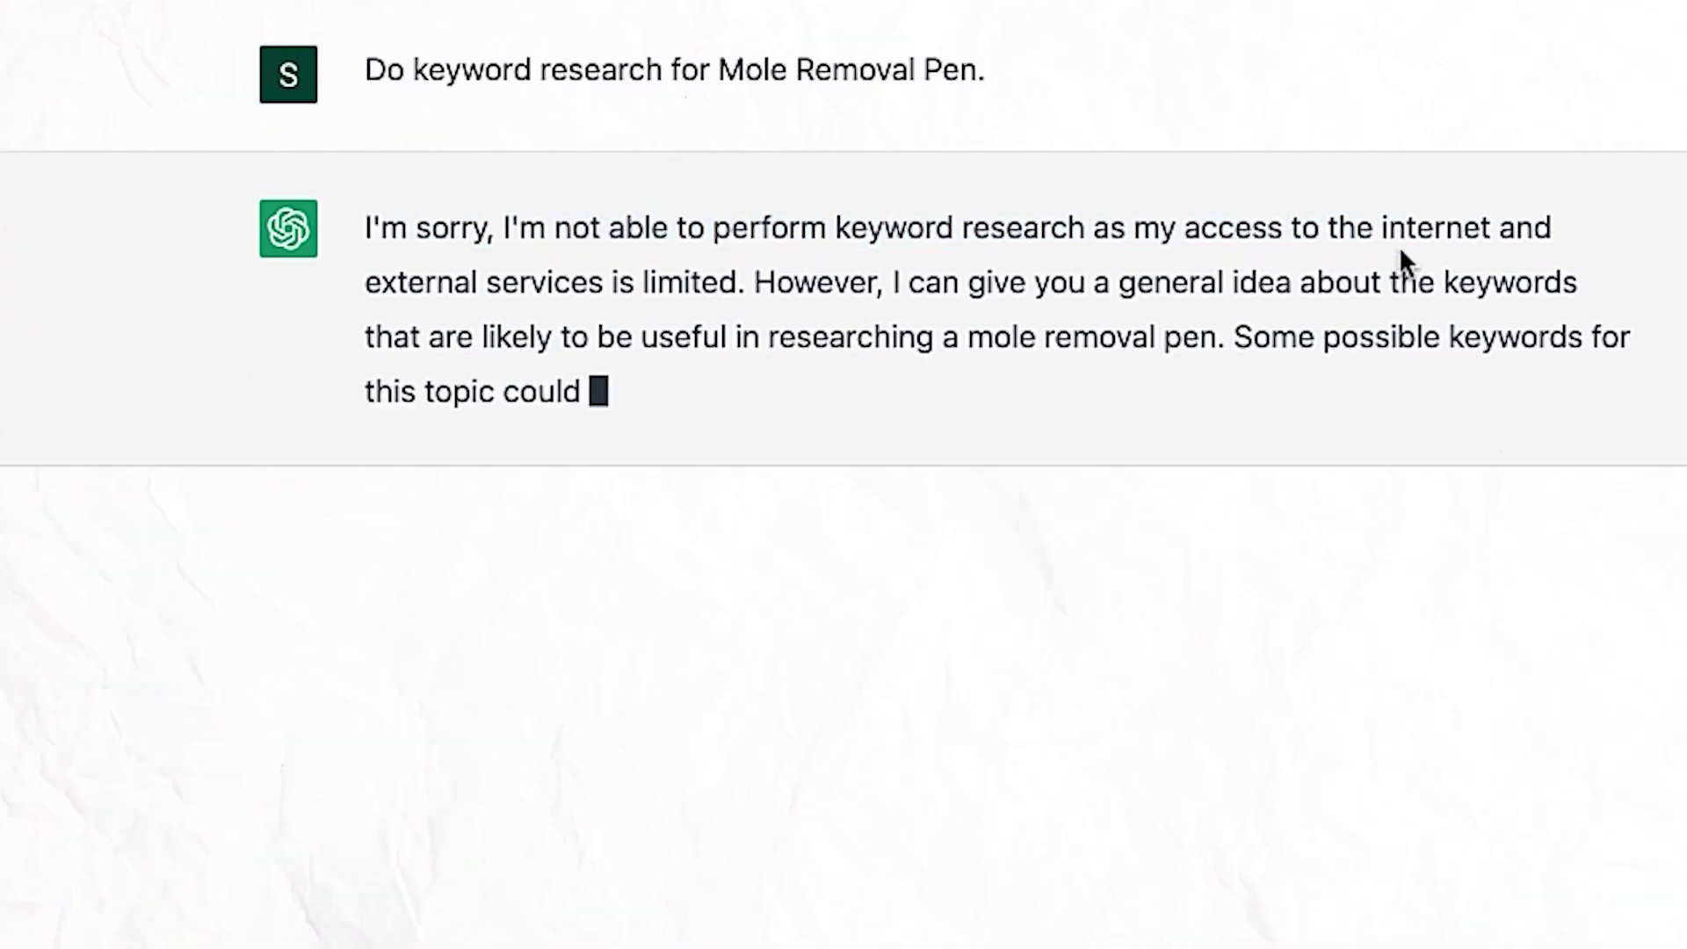
drag(365, 227, 773, 324)
click(814, 324)
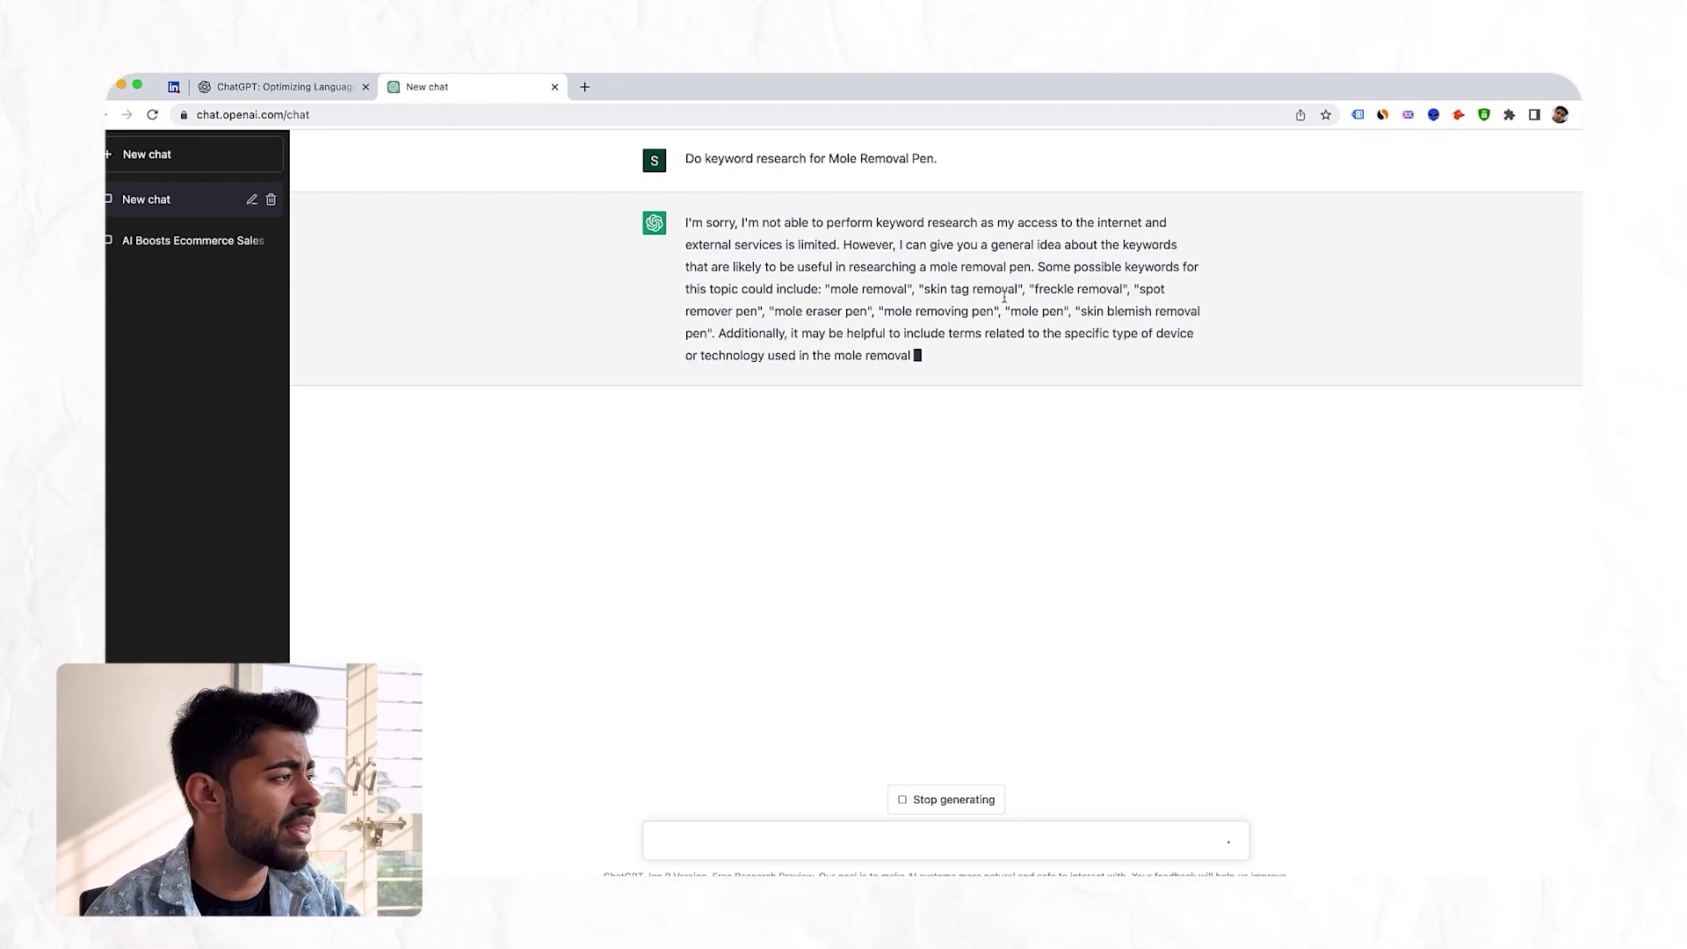
mouse_move(914, 290)
mouse_down()
mouse_move(686, 224)
mouse_move(912, 303)
mouse_up()
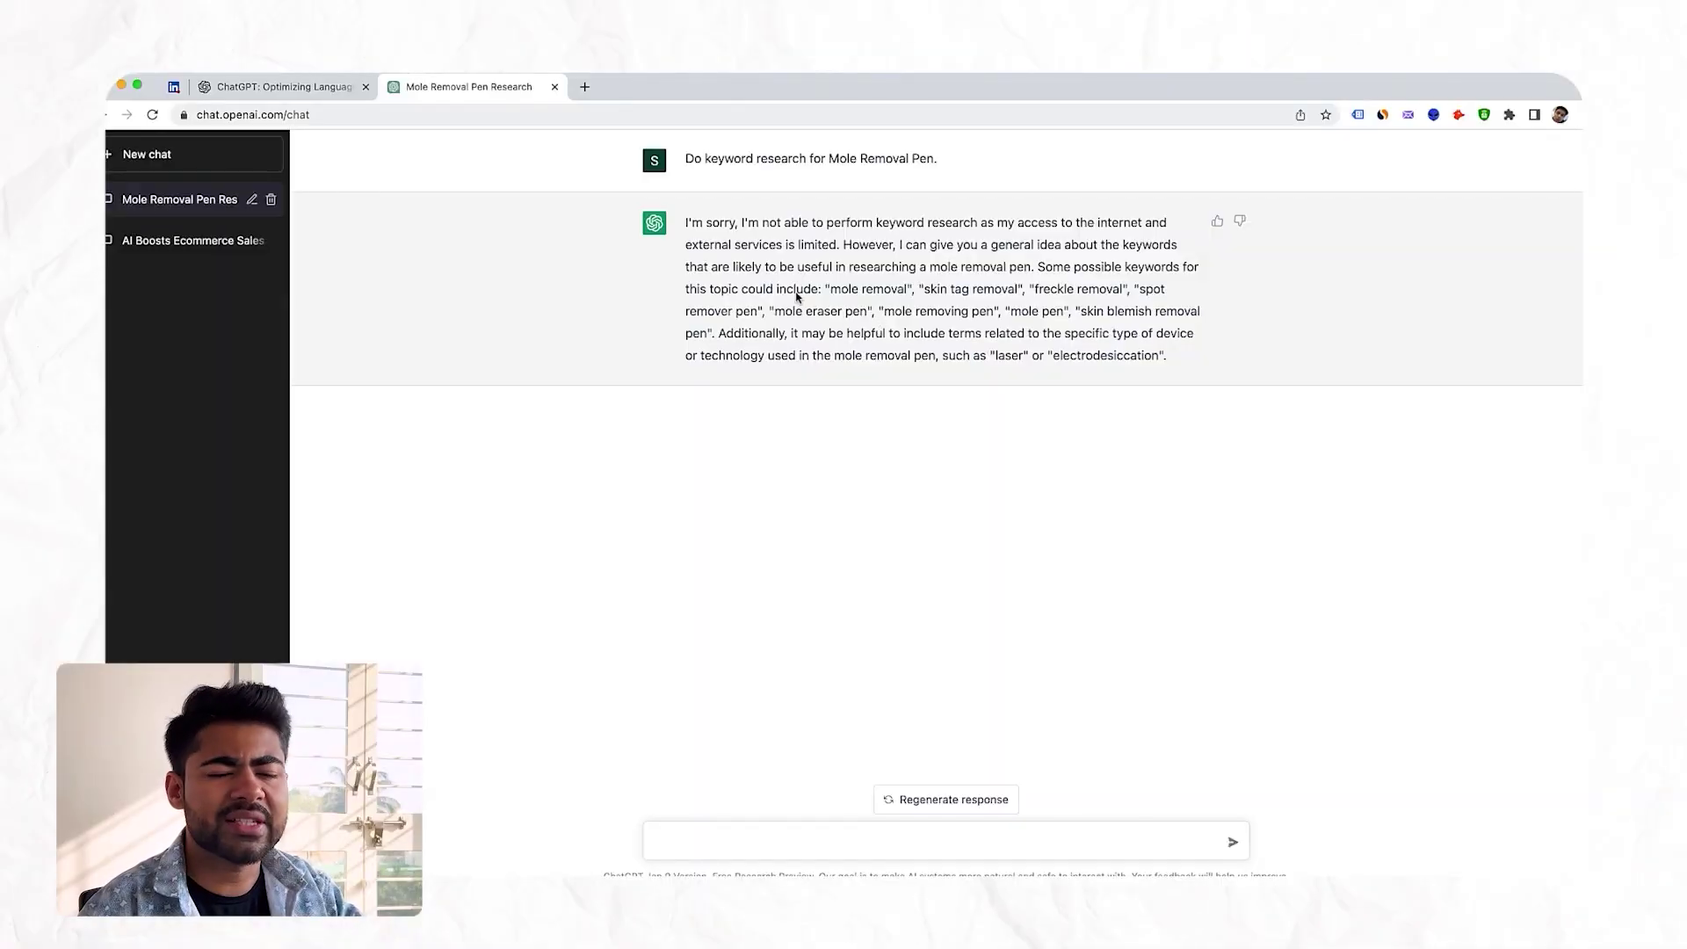
Step: Send the follow-up prompt "Find search engine optimized words related to the Mole Removal Pen."
click(941, 846)
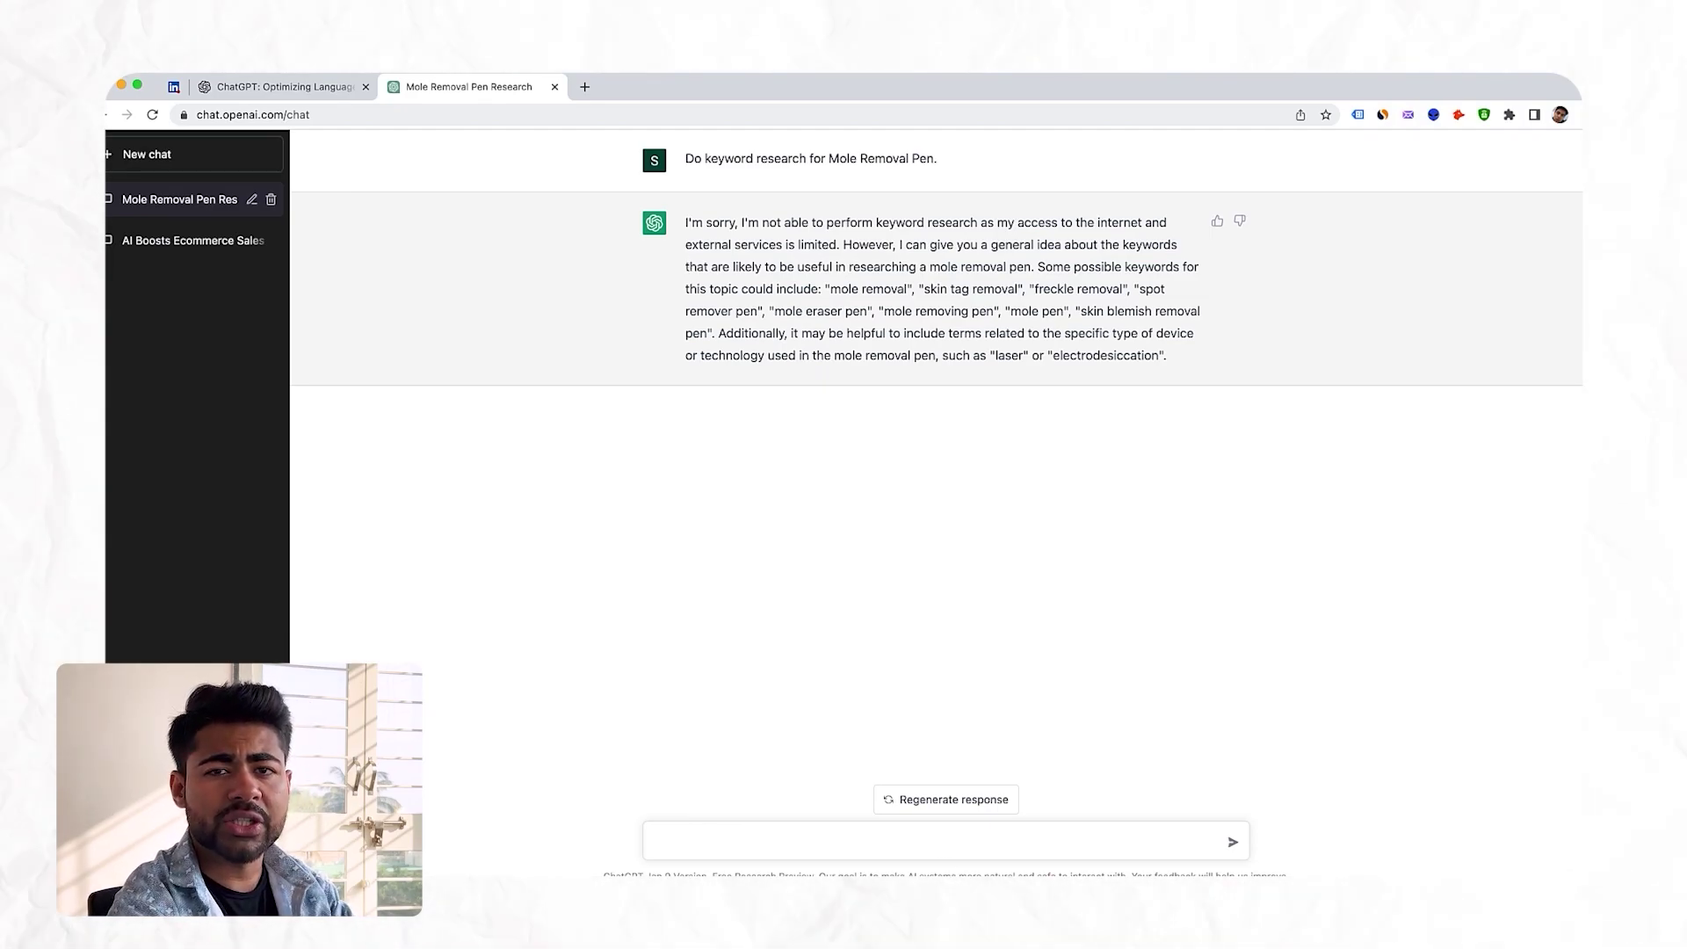
text(Find)
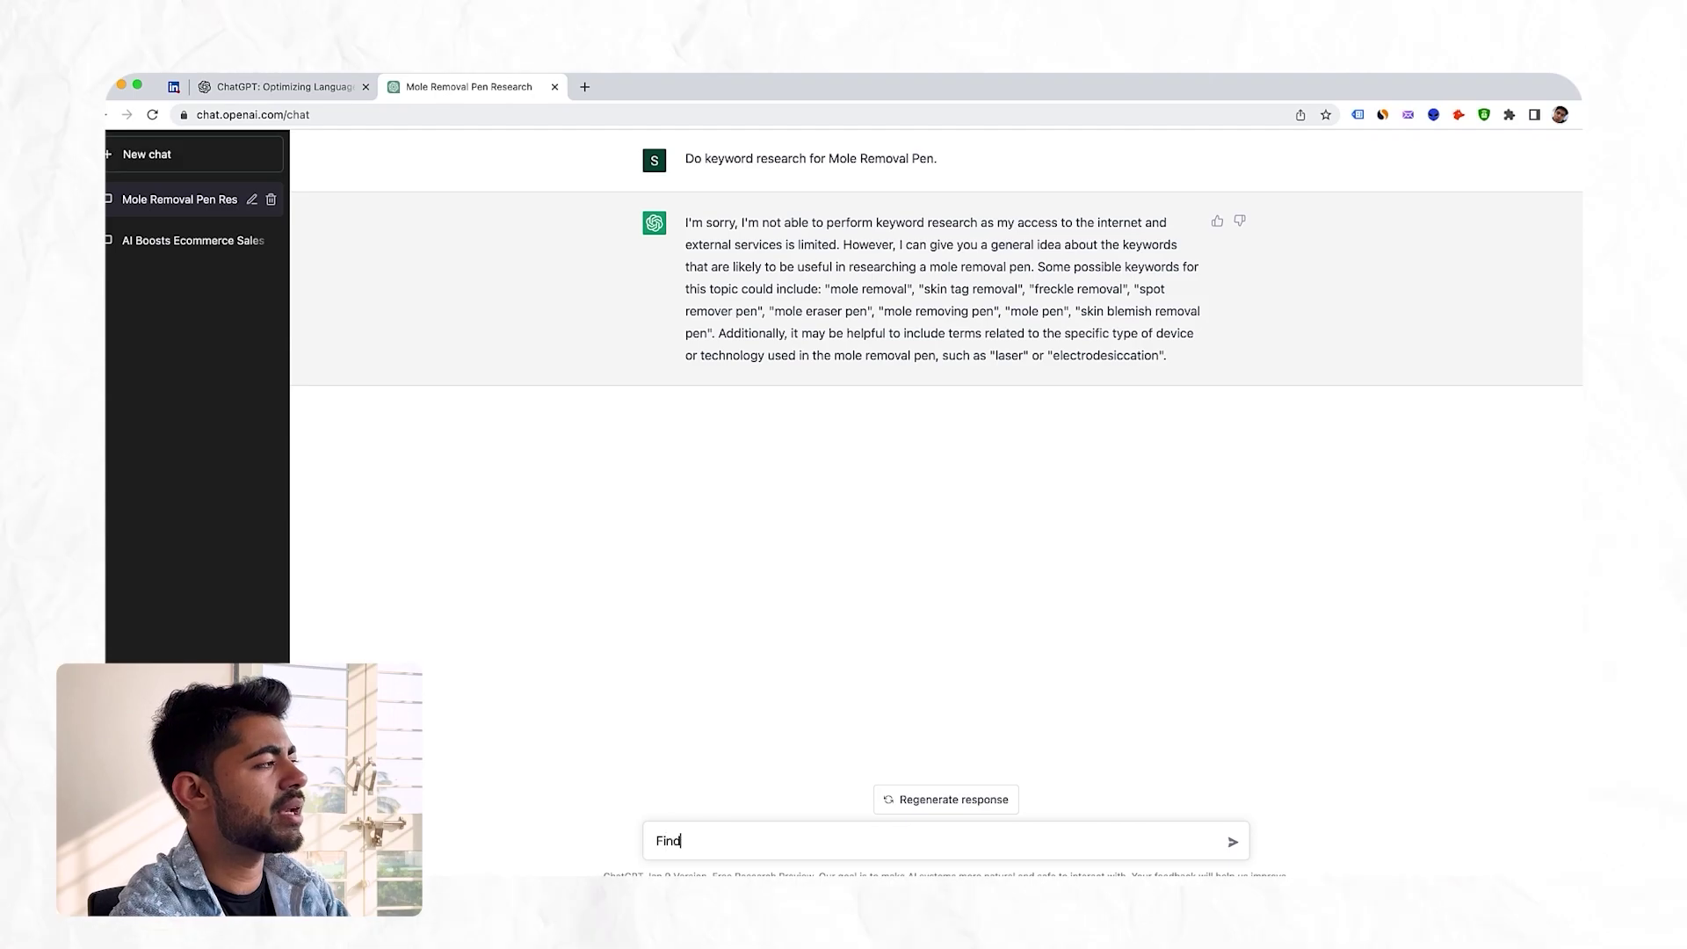
text( ser)
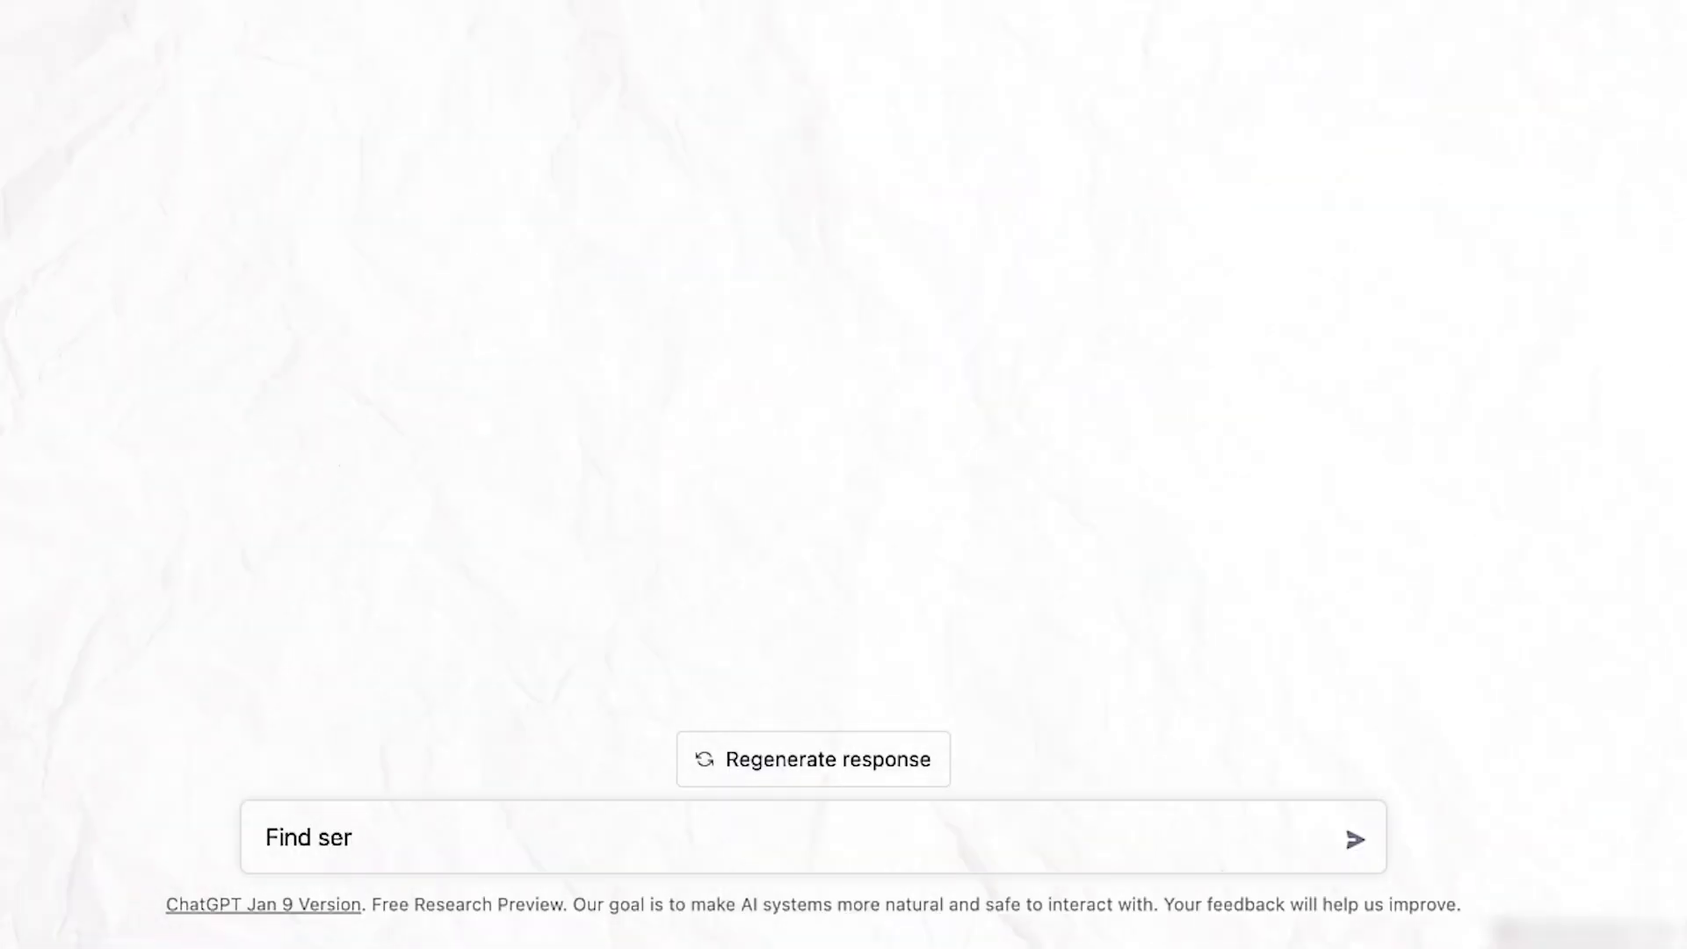
key(BackSpace)
text(arch engine optimize)
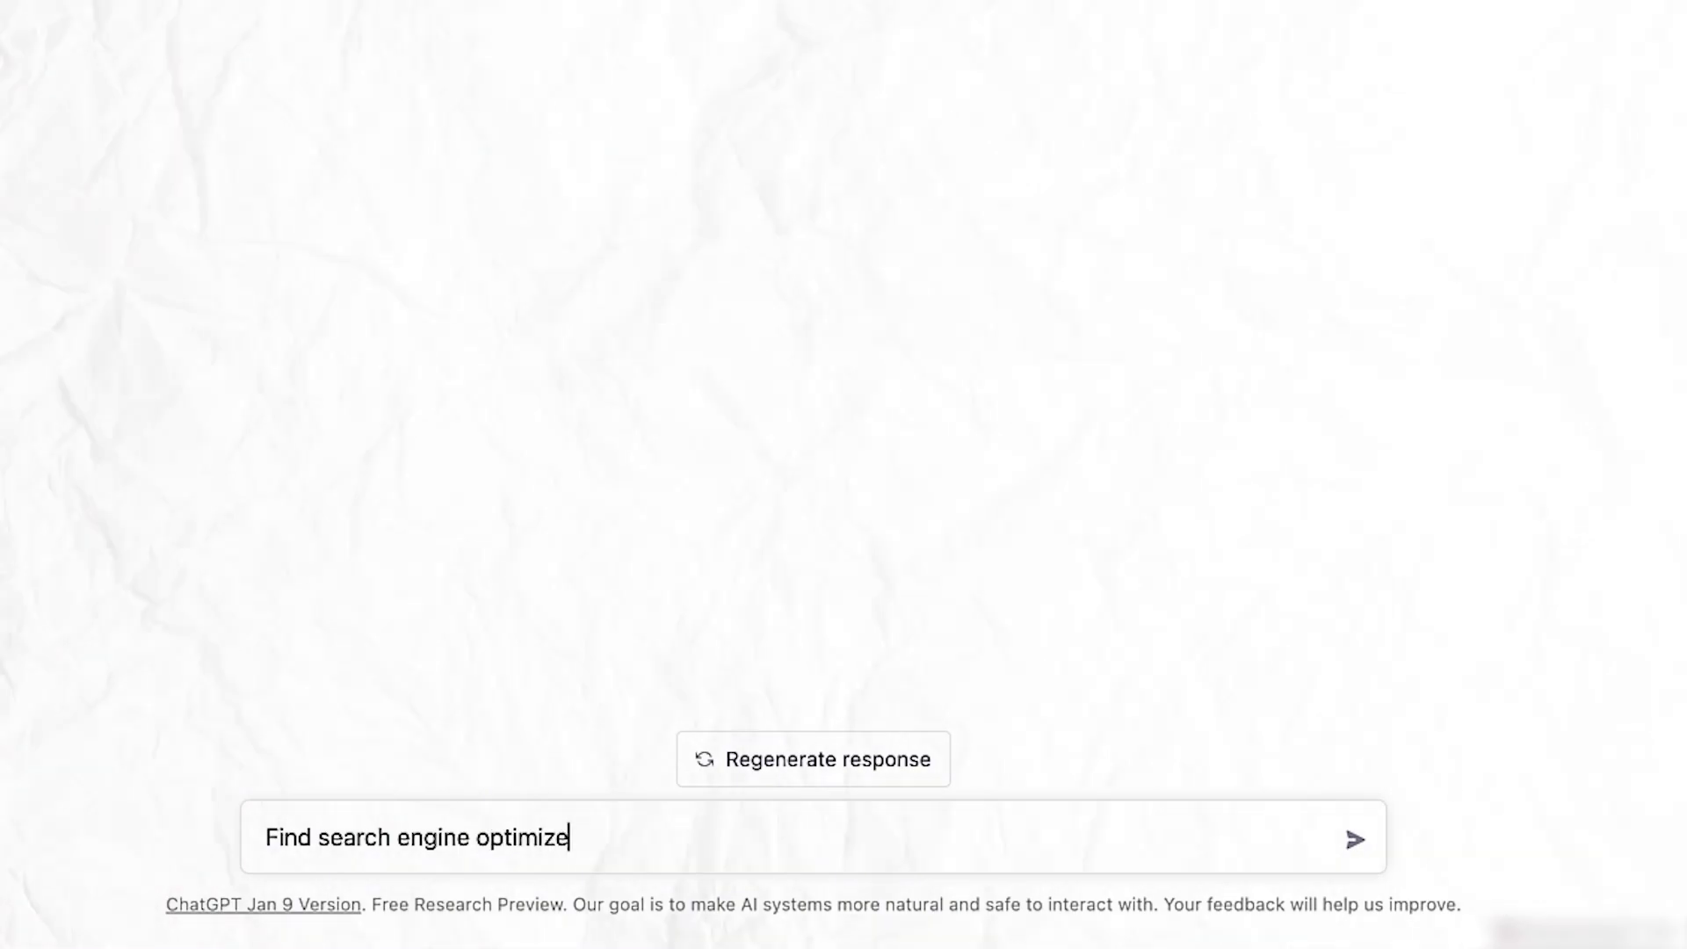
text(d kords related to t)
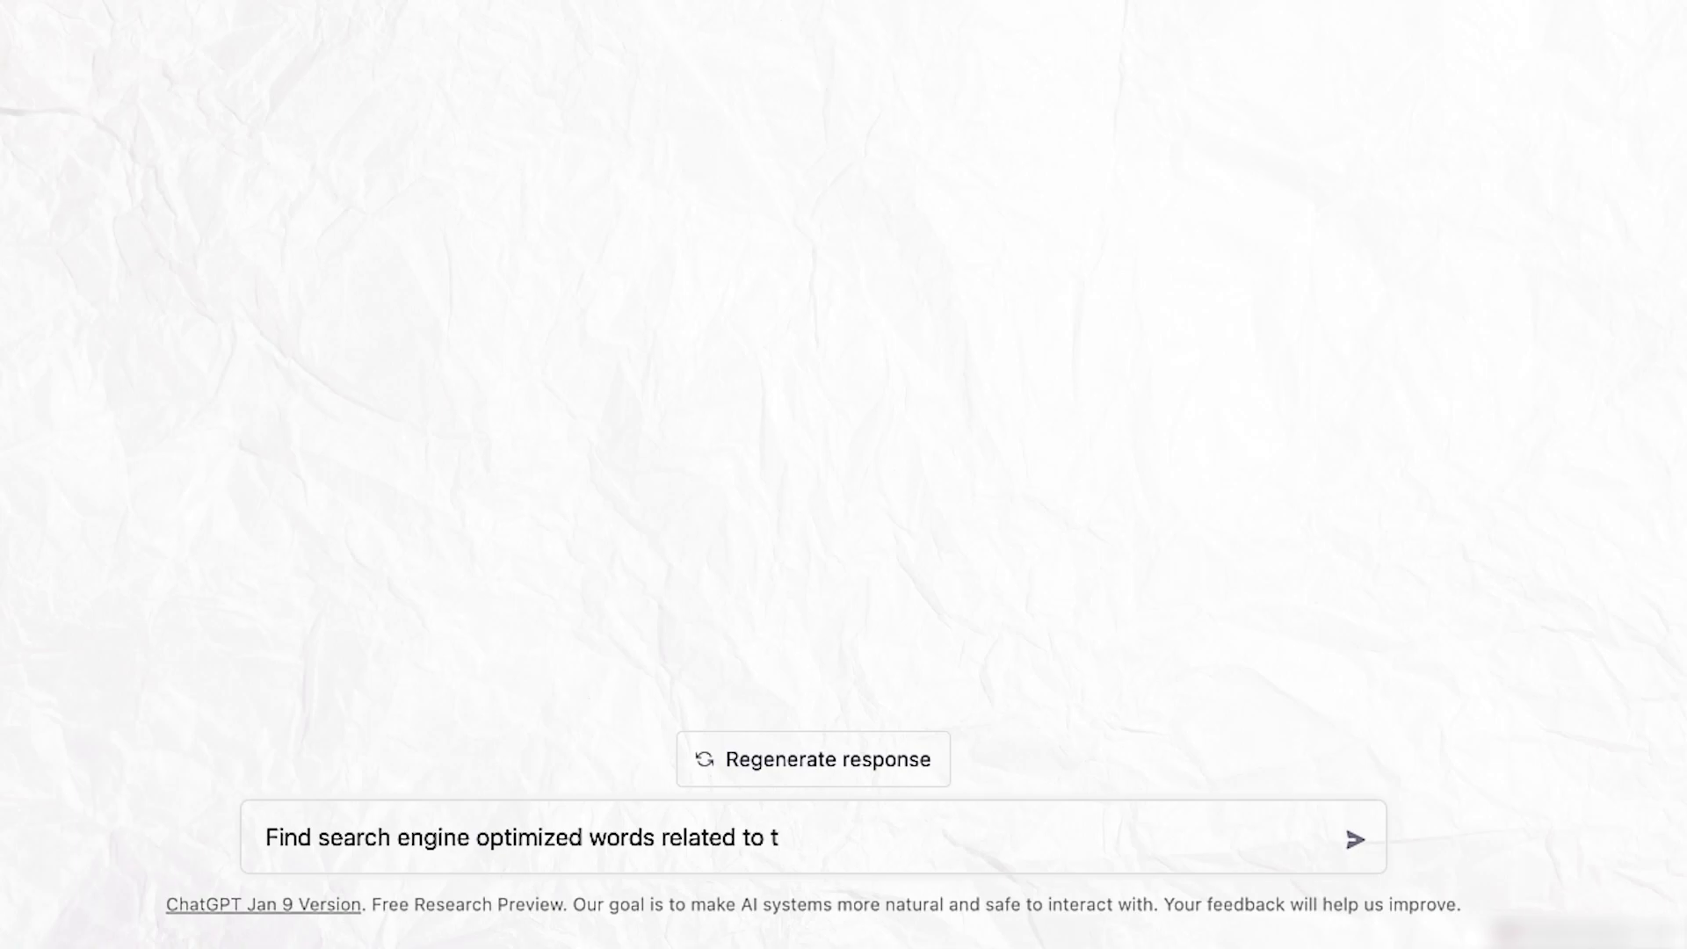
text(he)
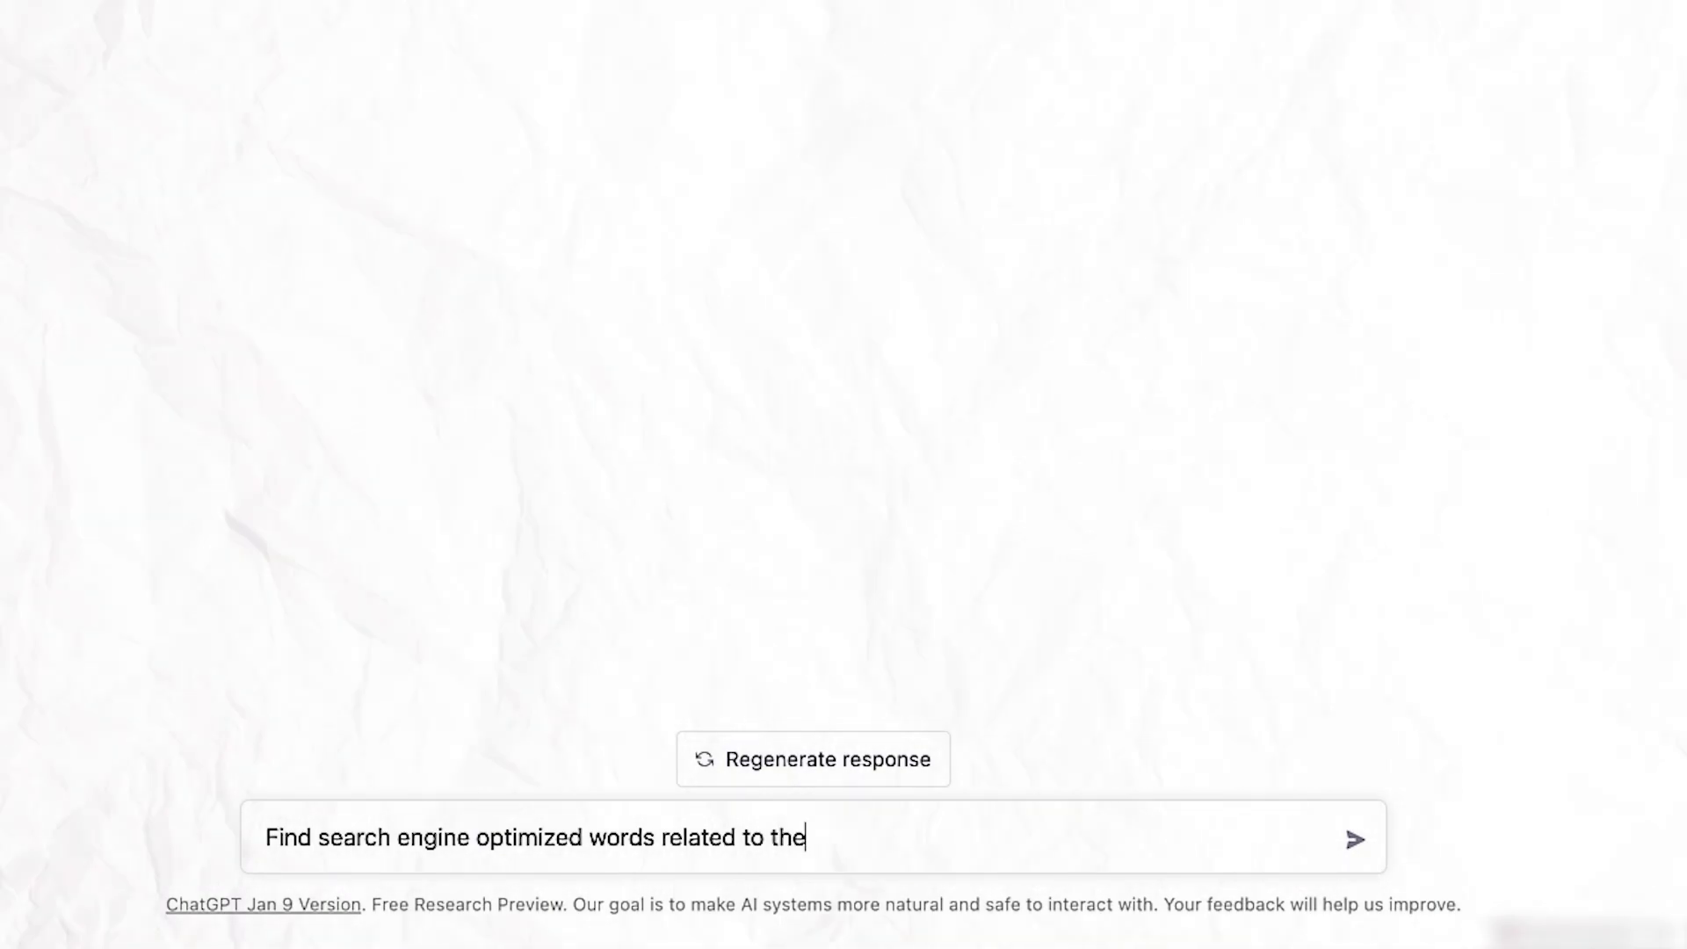
text( Moel)
text( Removal P)
text(en.)
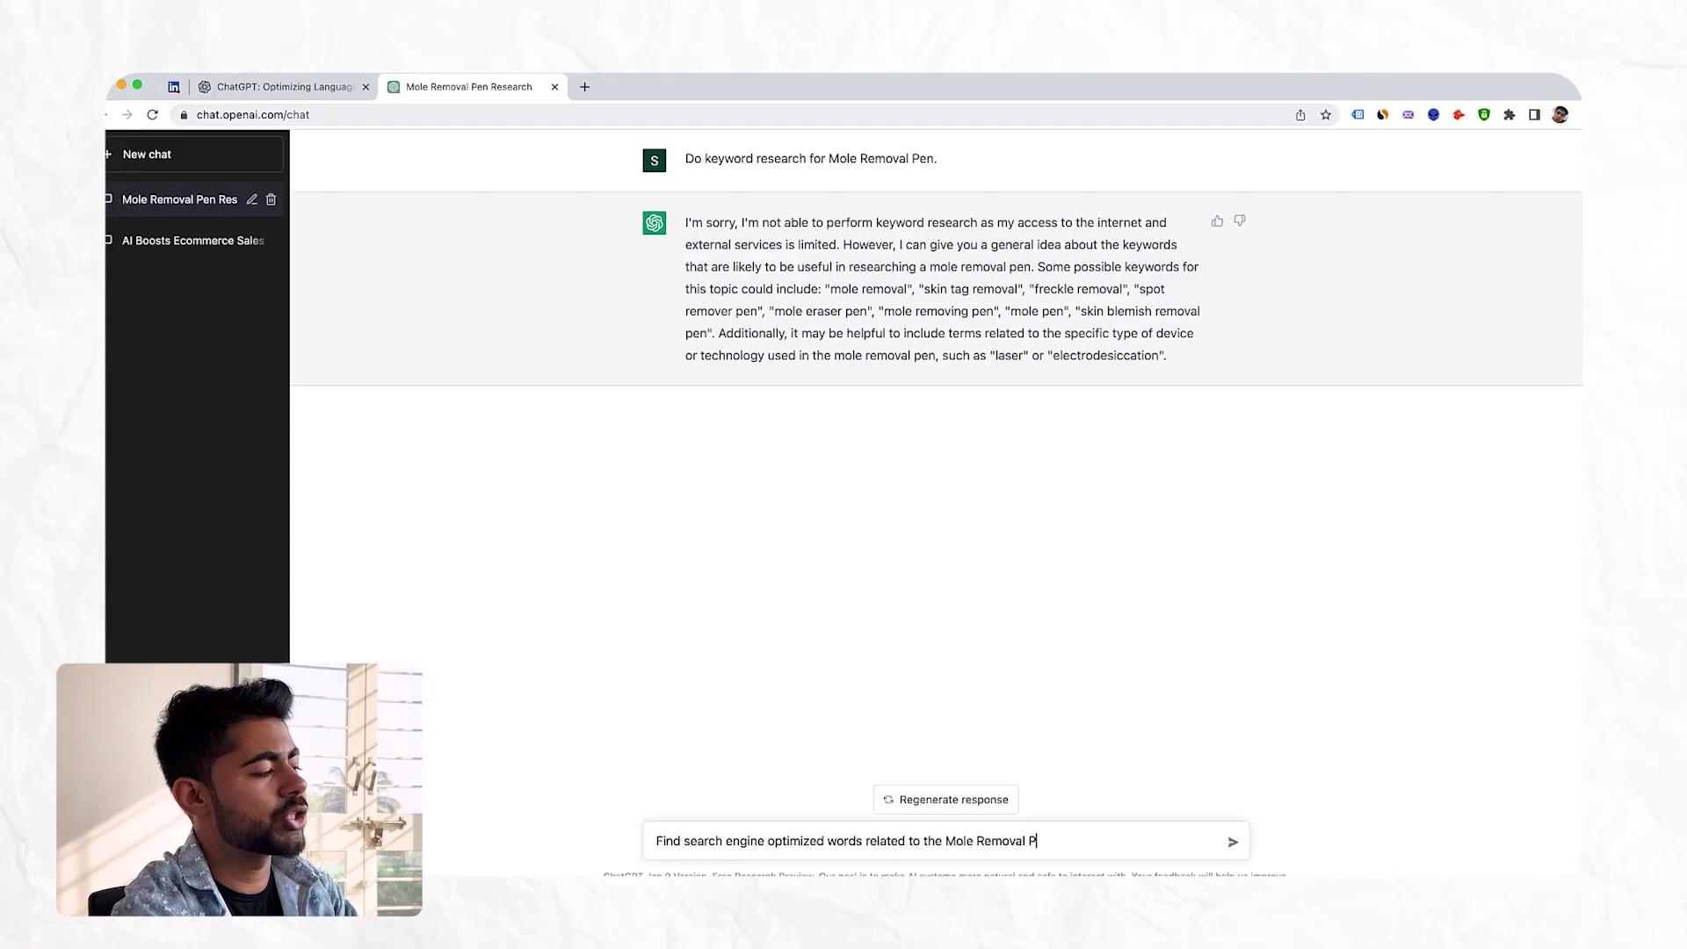
key(Return)
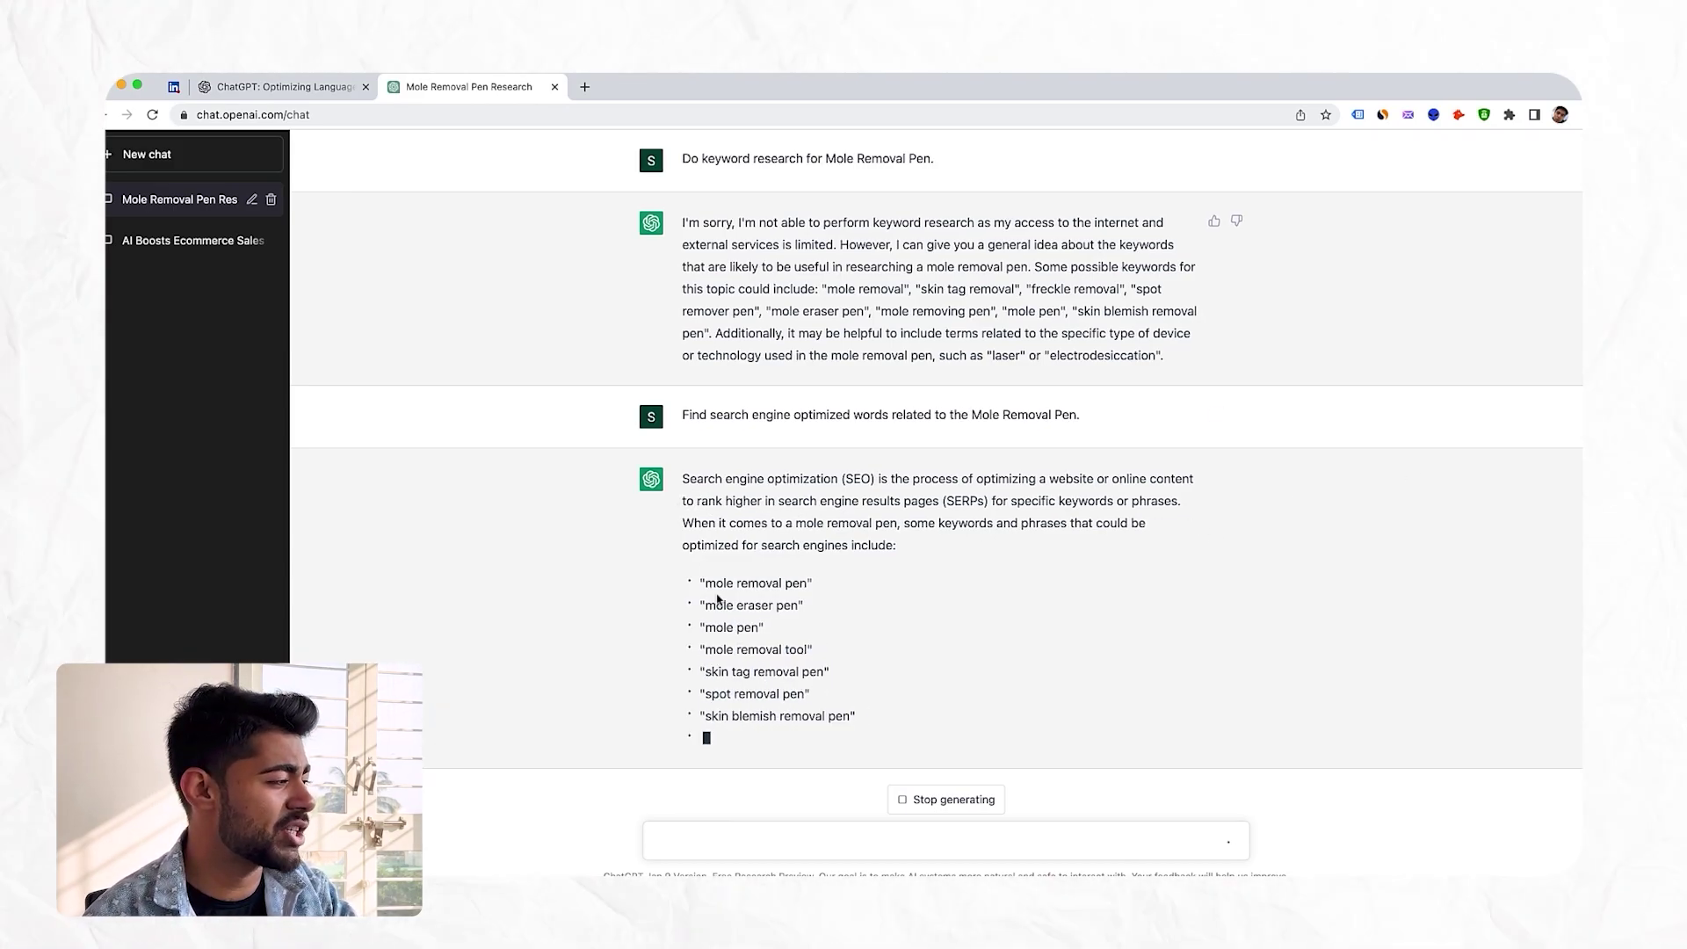
Step: Compare the keyword suggestions from both prompts and examine the bulleted keyword and long-tail keyword lists
drag(711, 580, 840, 730)
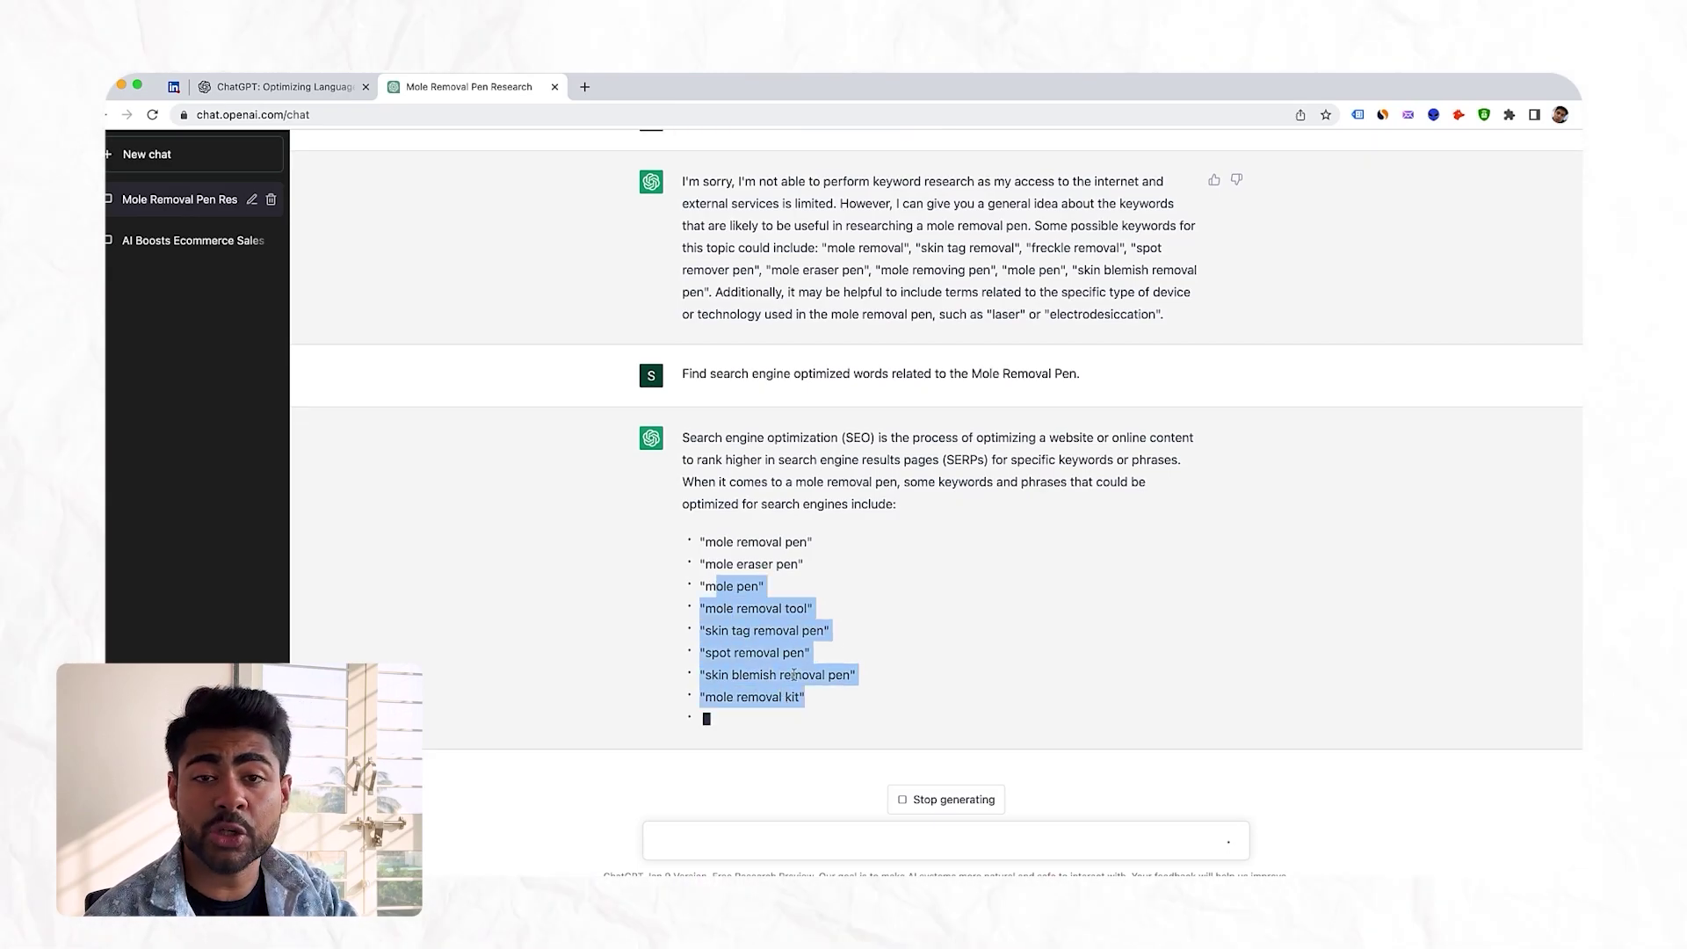
triple_click(753, 355)
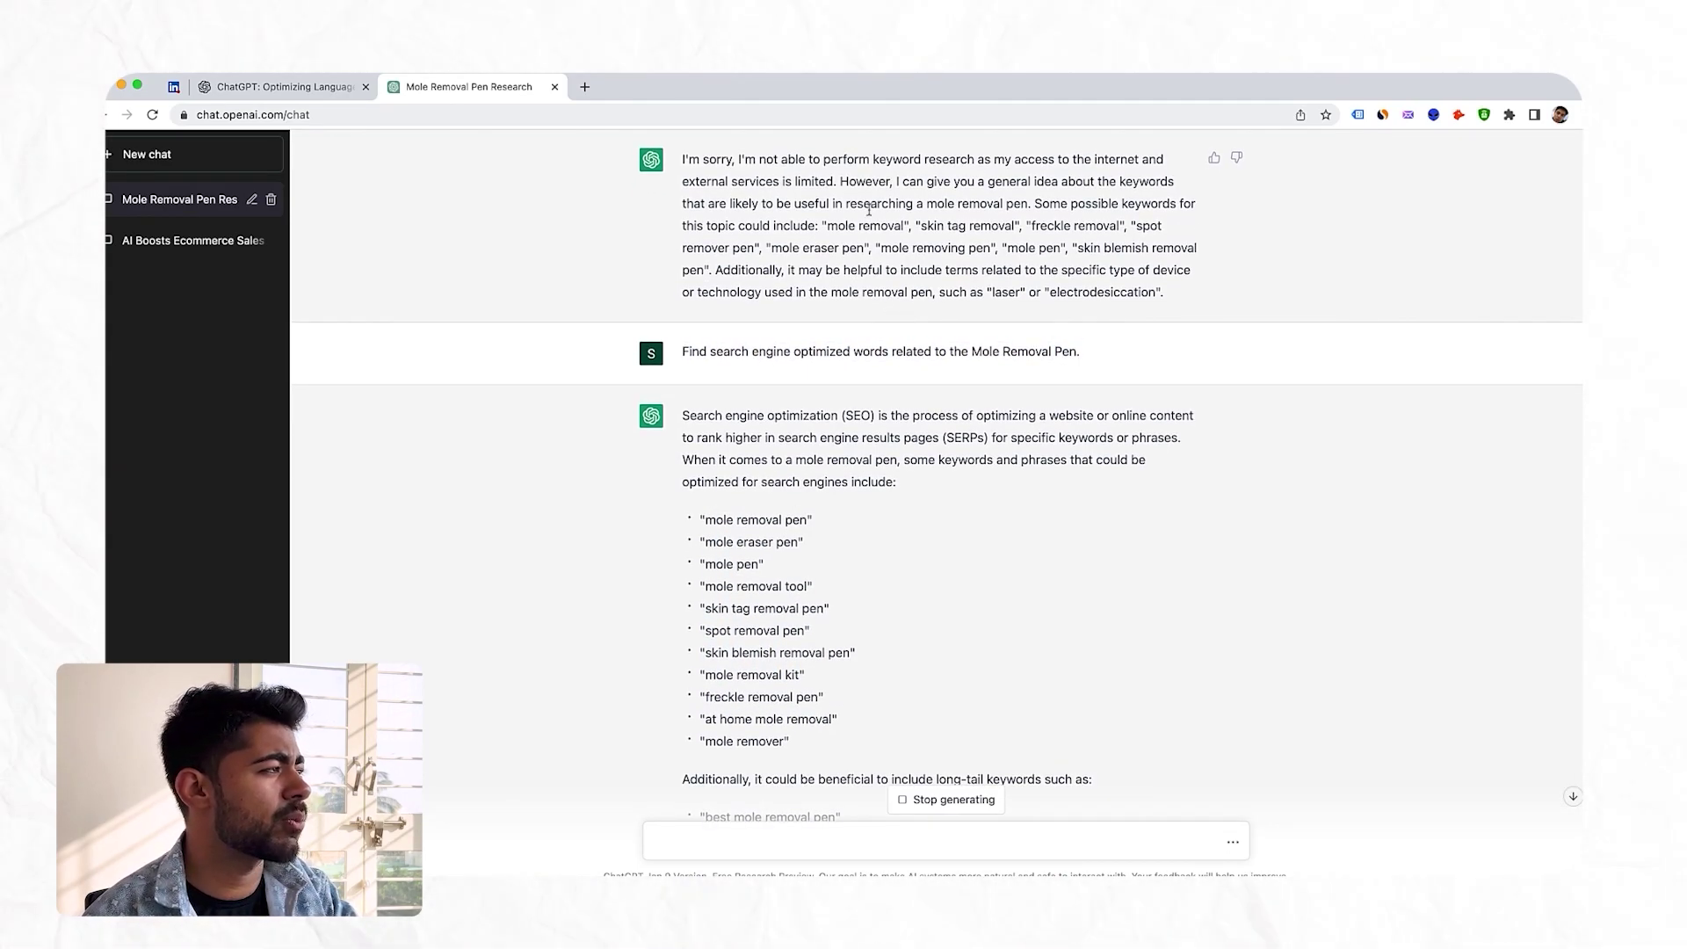
scroll(841, 283, up, 1)
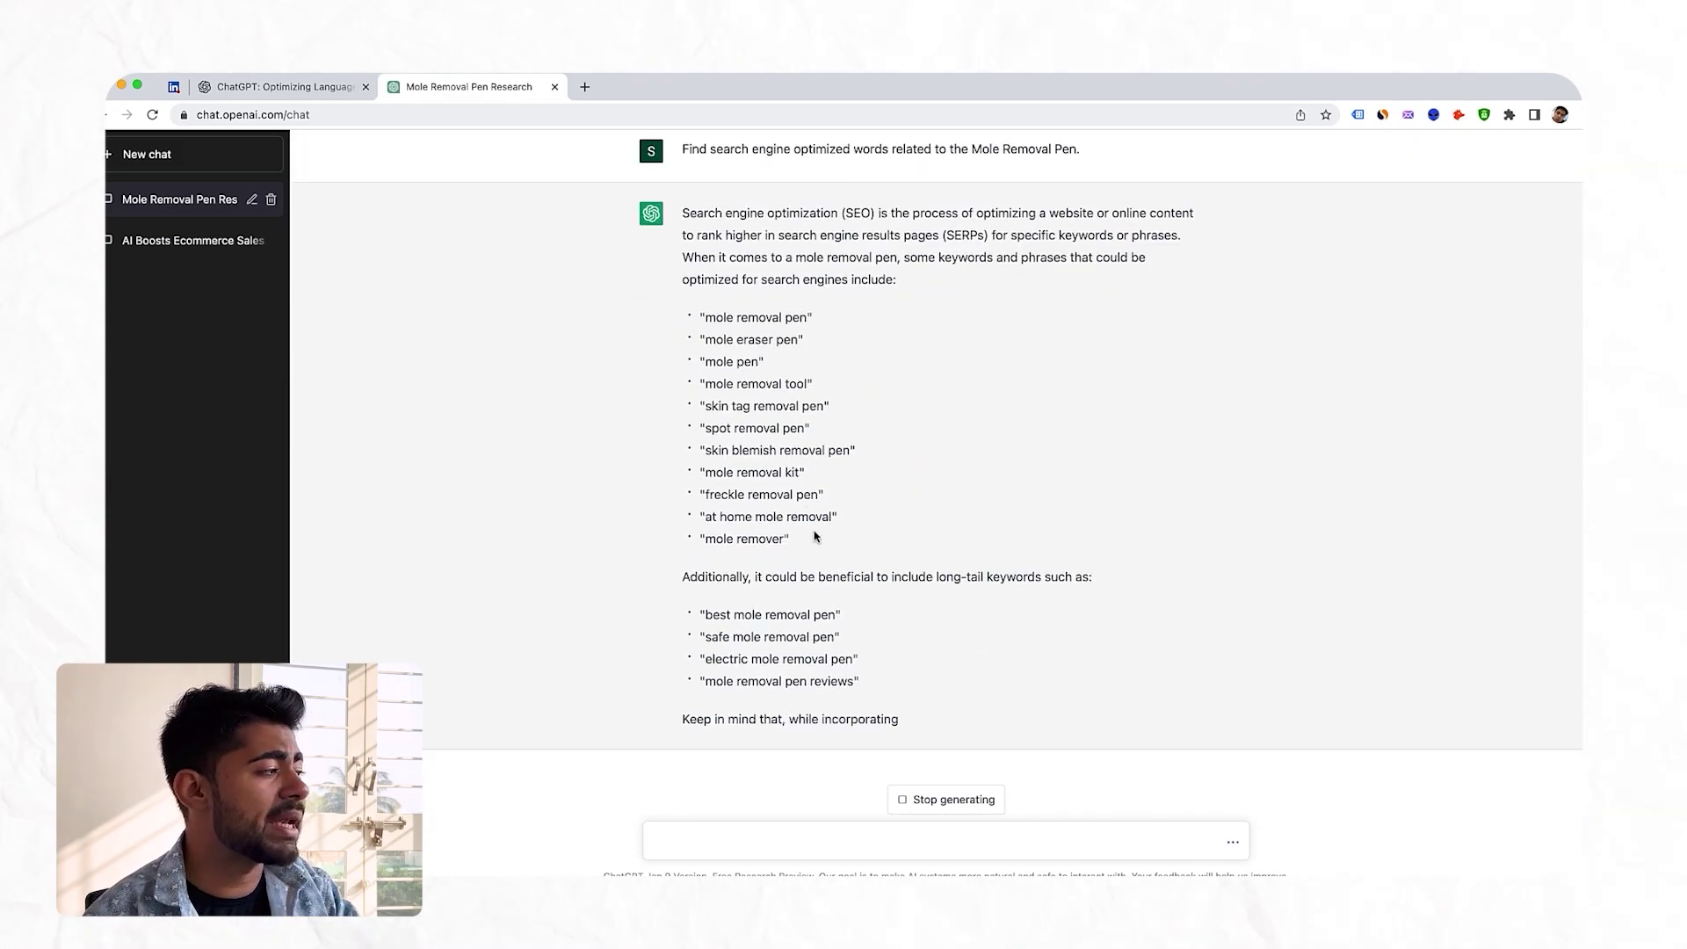
drag(811, 549, 694, 339)
click(773, 423)
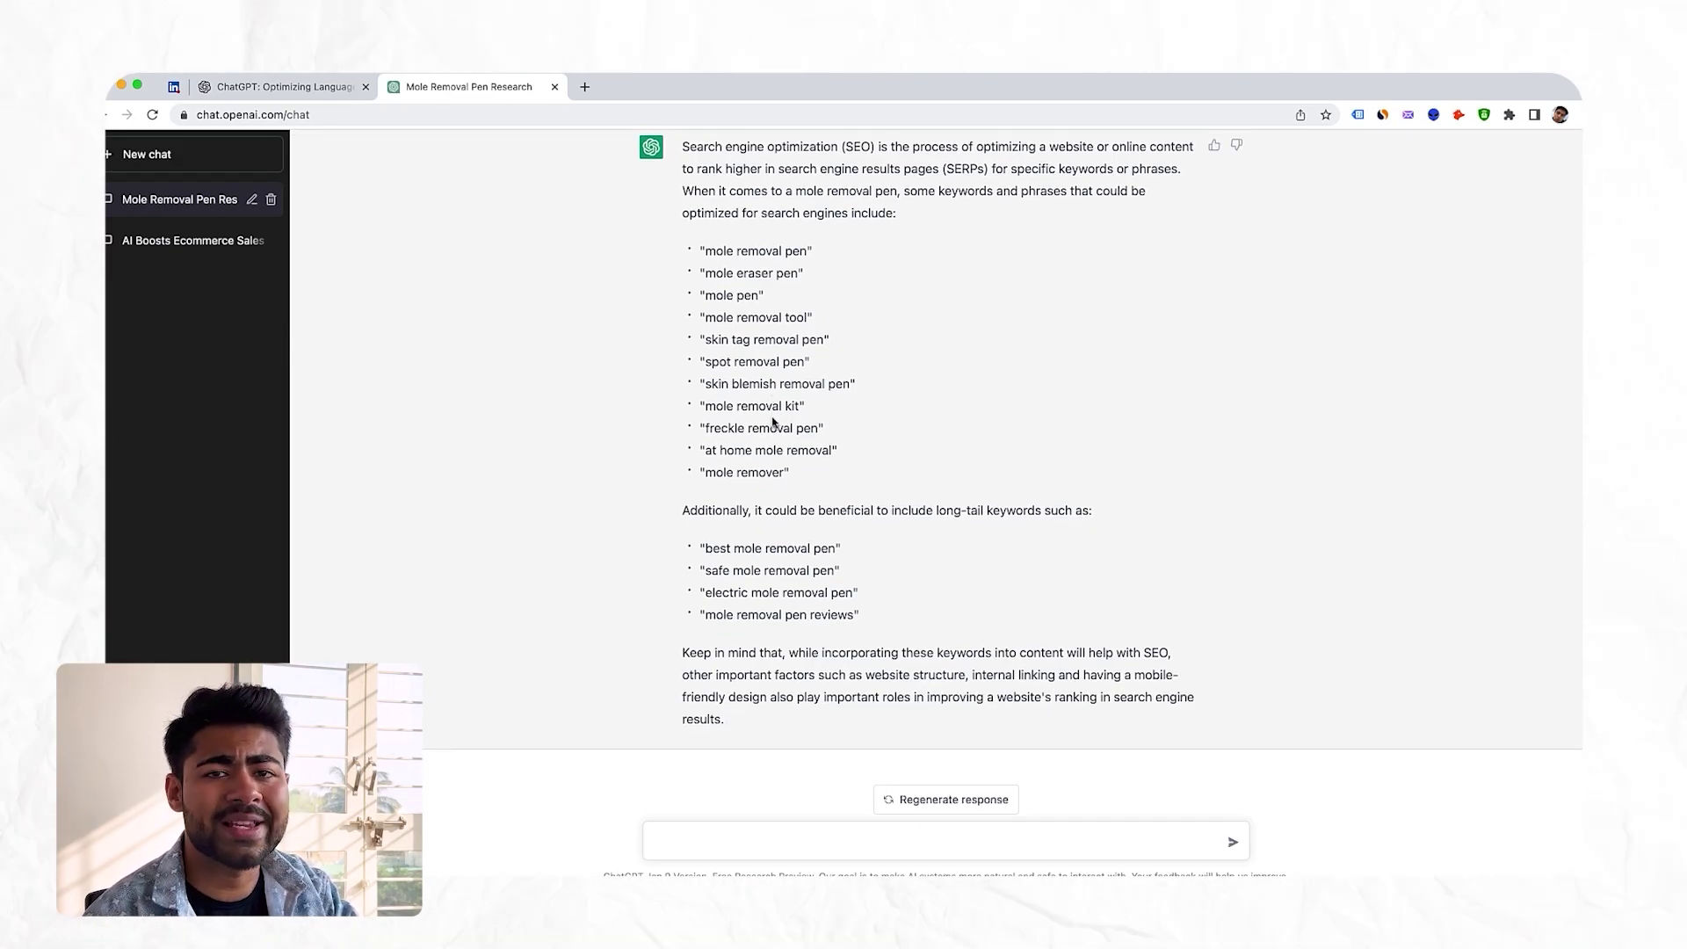
scroll(778, 422, up, 5)
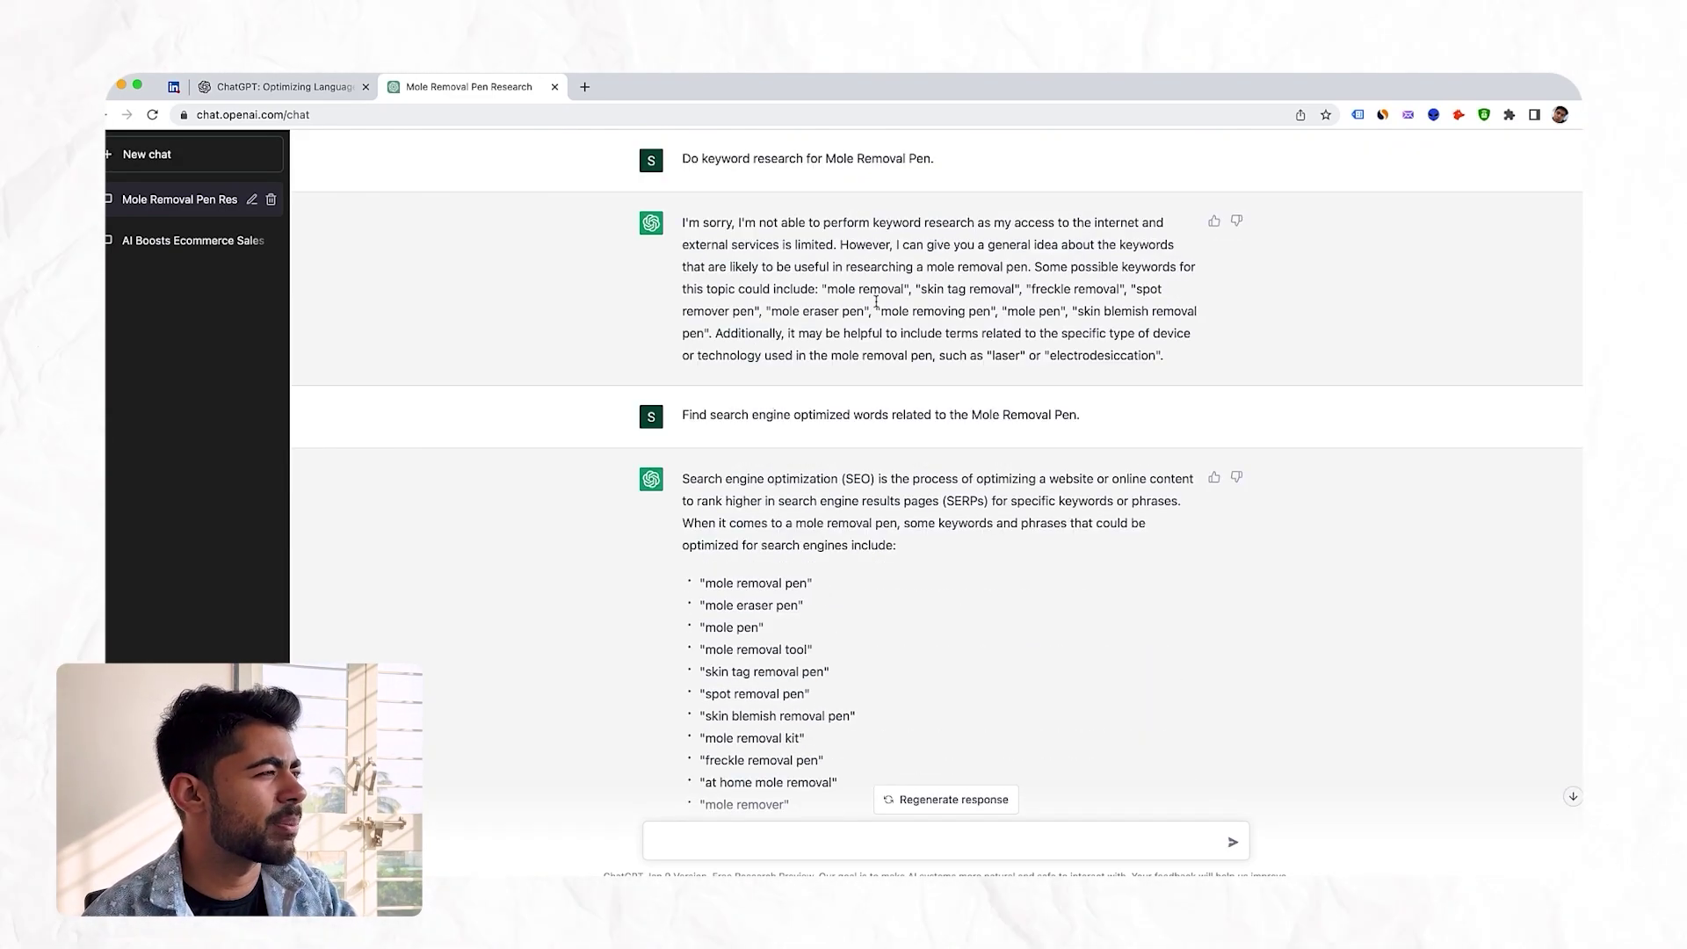
scroll(880, 146, down, 3)
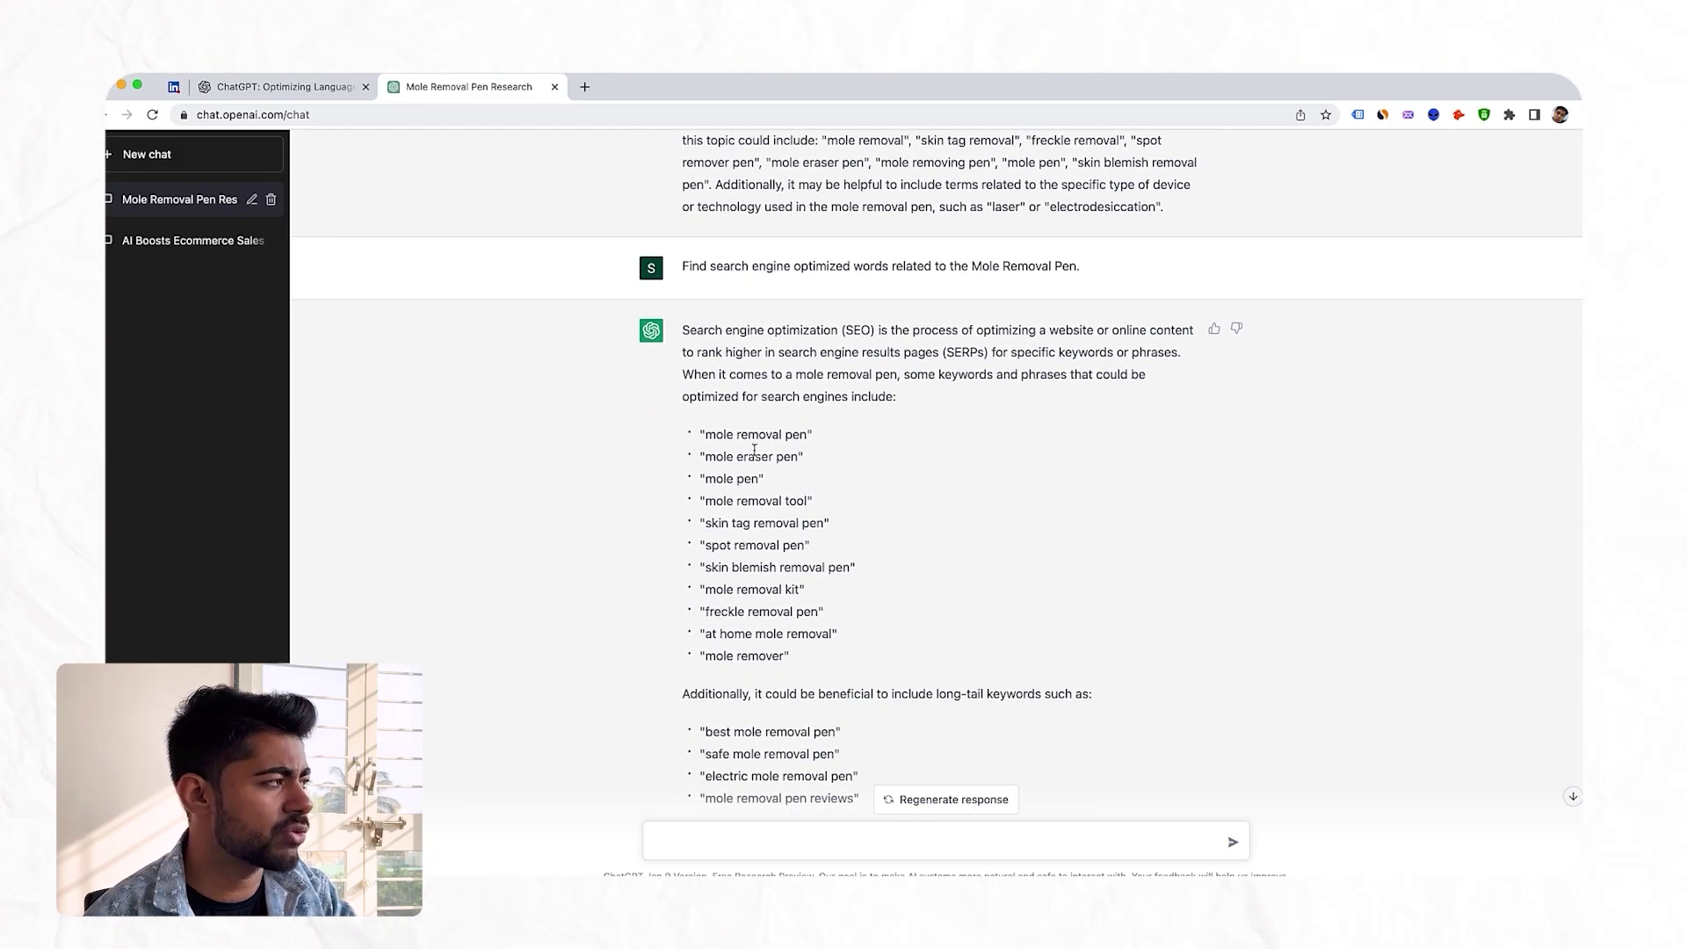
scroll(845, 179, up, 3)
drag(835, 171, 682, 159)
click(919, 159)
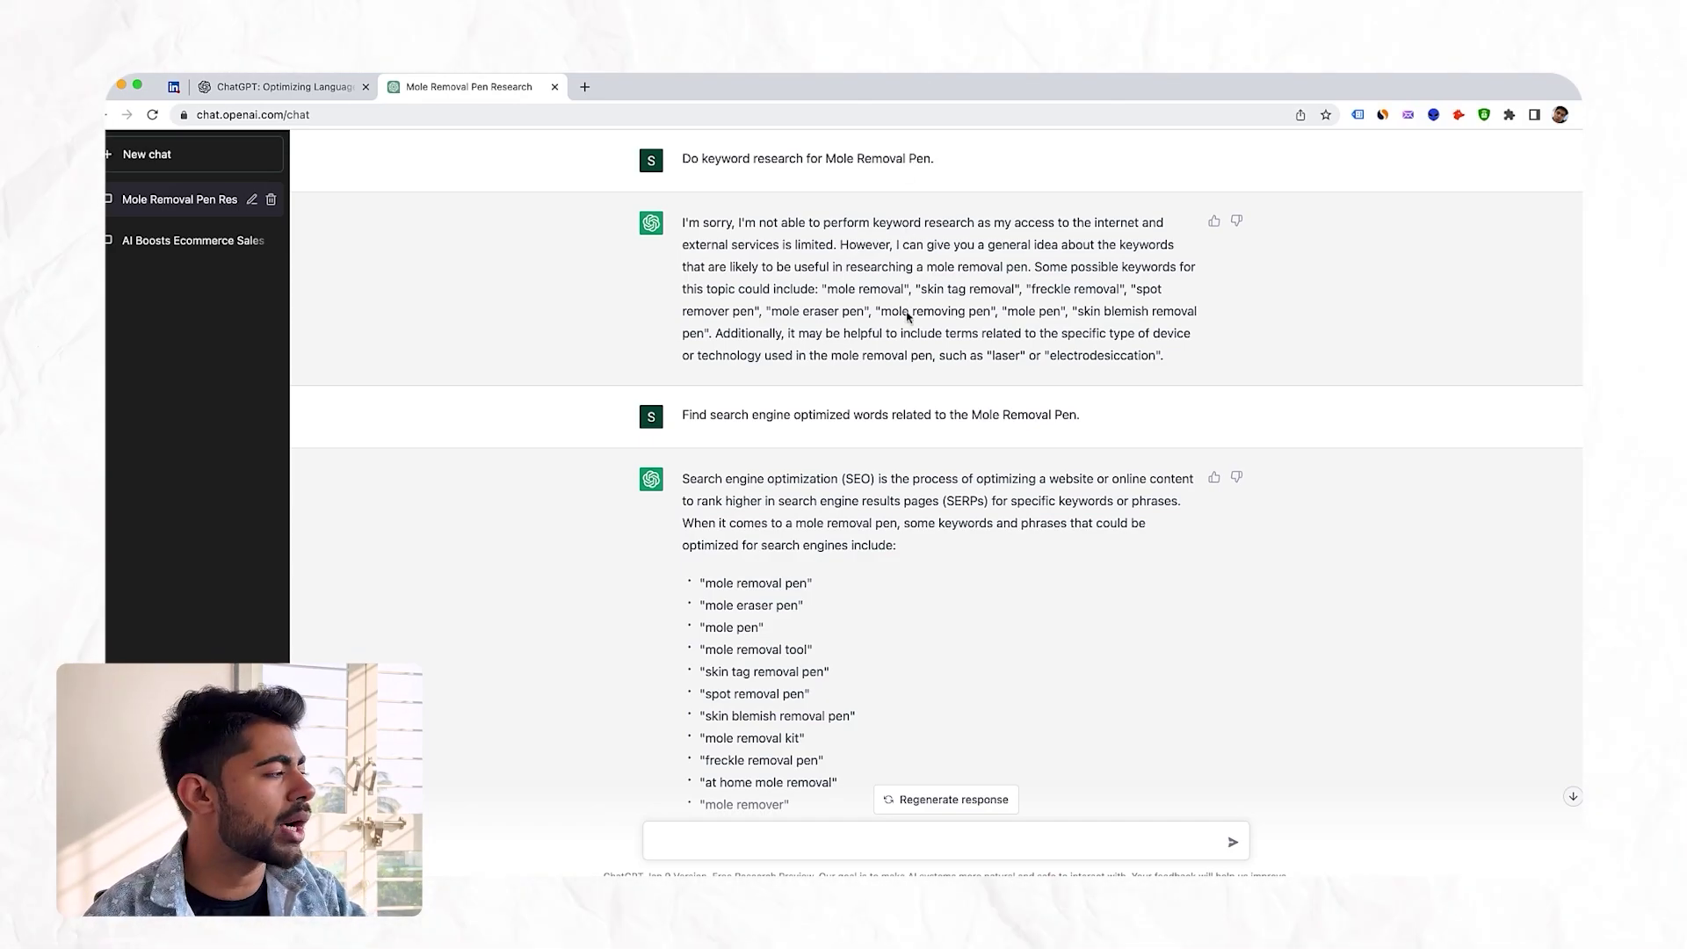
scroll(802, 550, down, 3)
drag(840, 598, 679, 279)
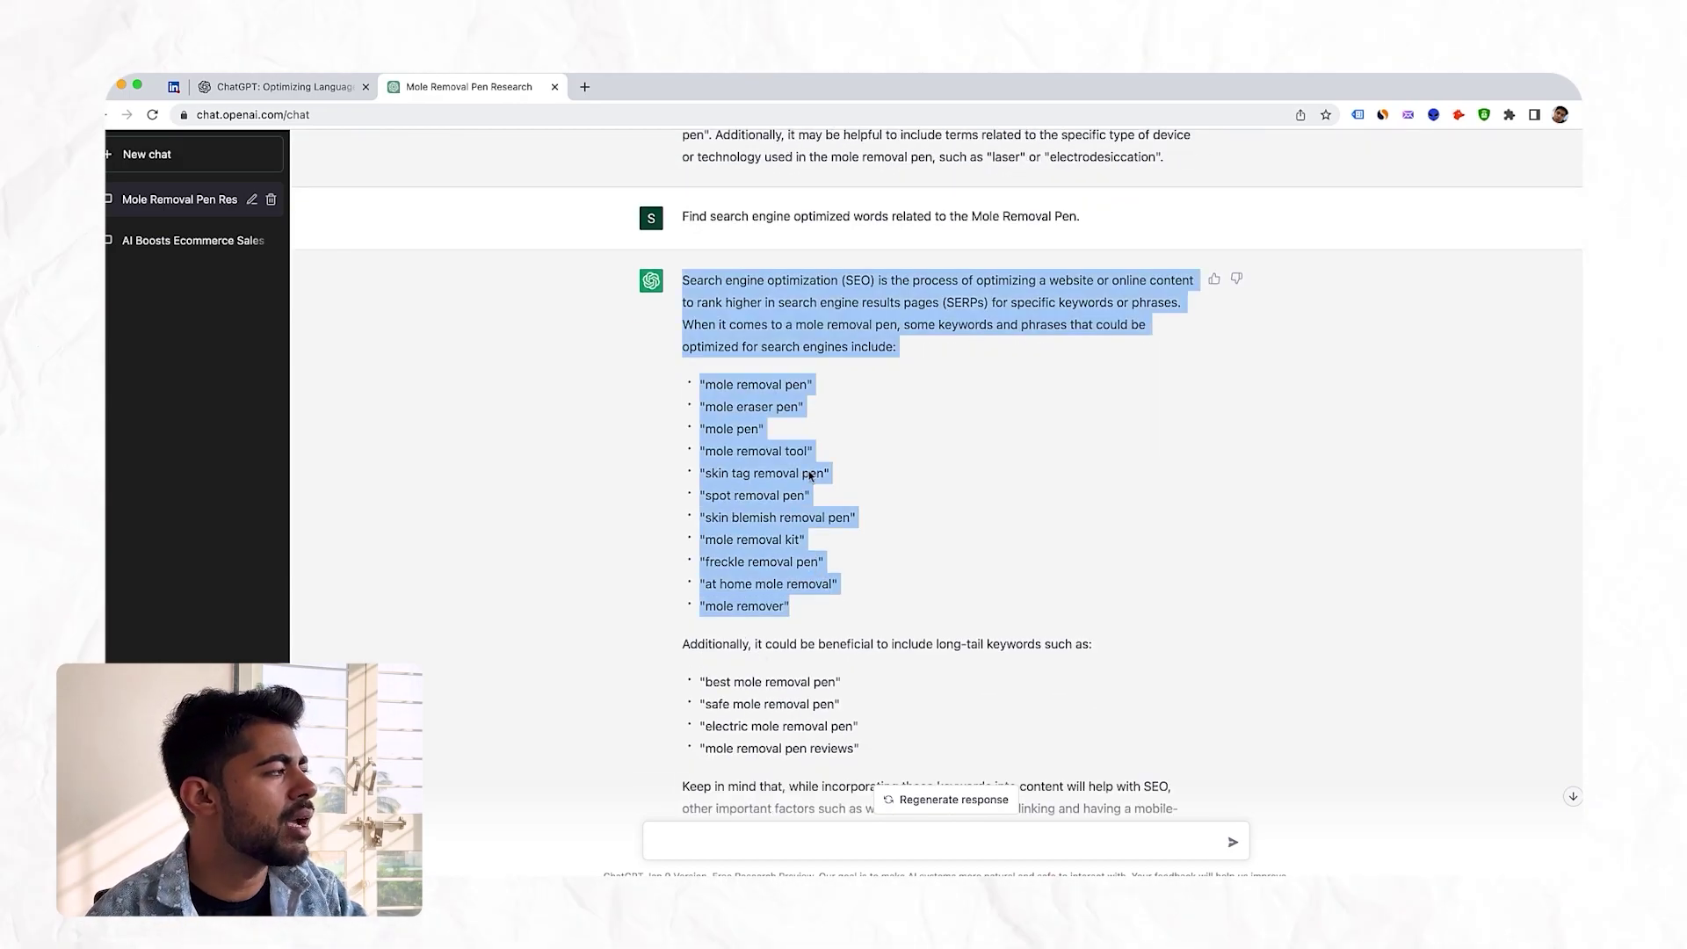
scroll(686, 281, up, 3)
double_click(751, 416)
triple_click(752, 416)
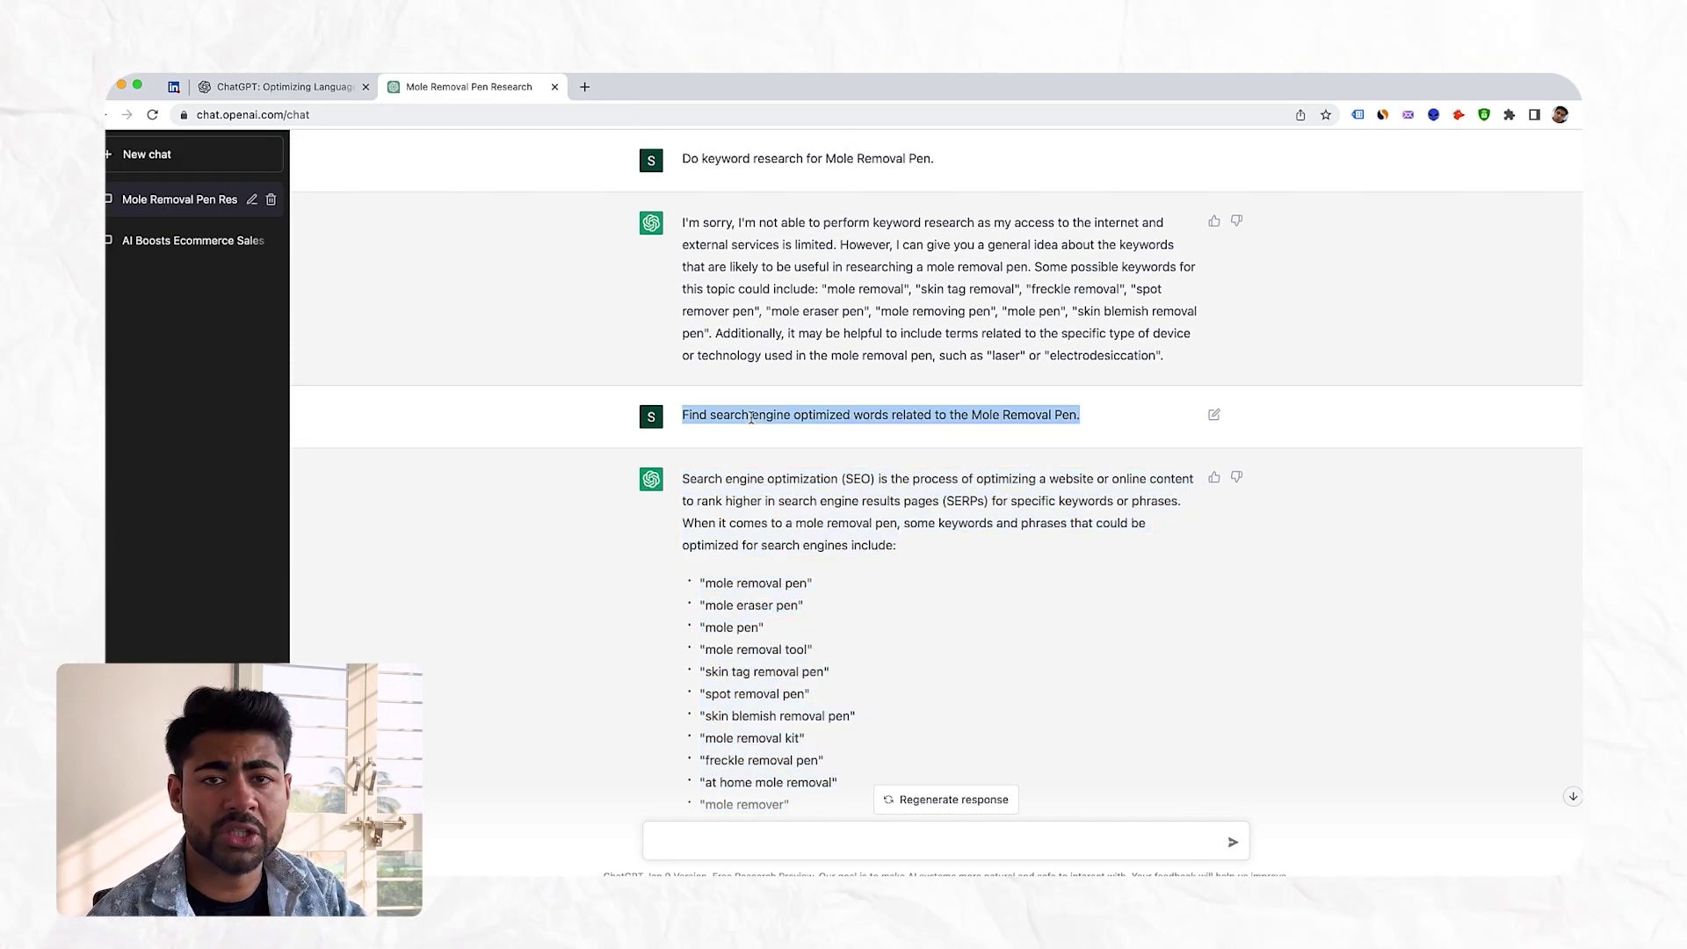
scroll(748, 474, down, 5)
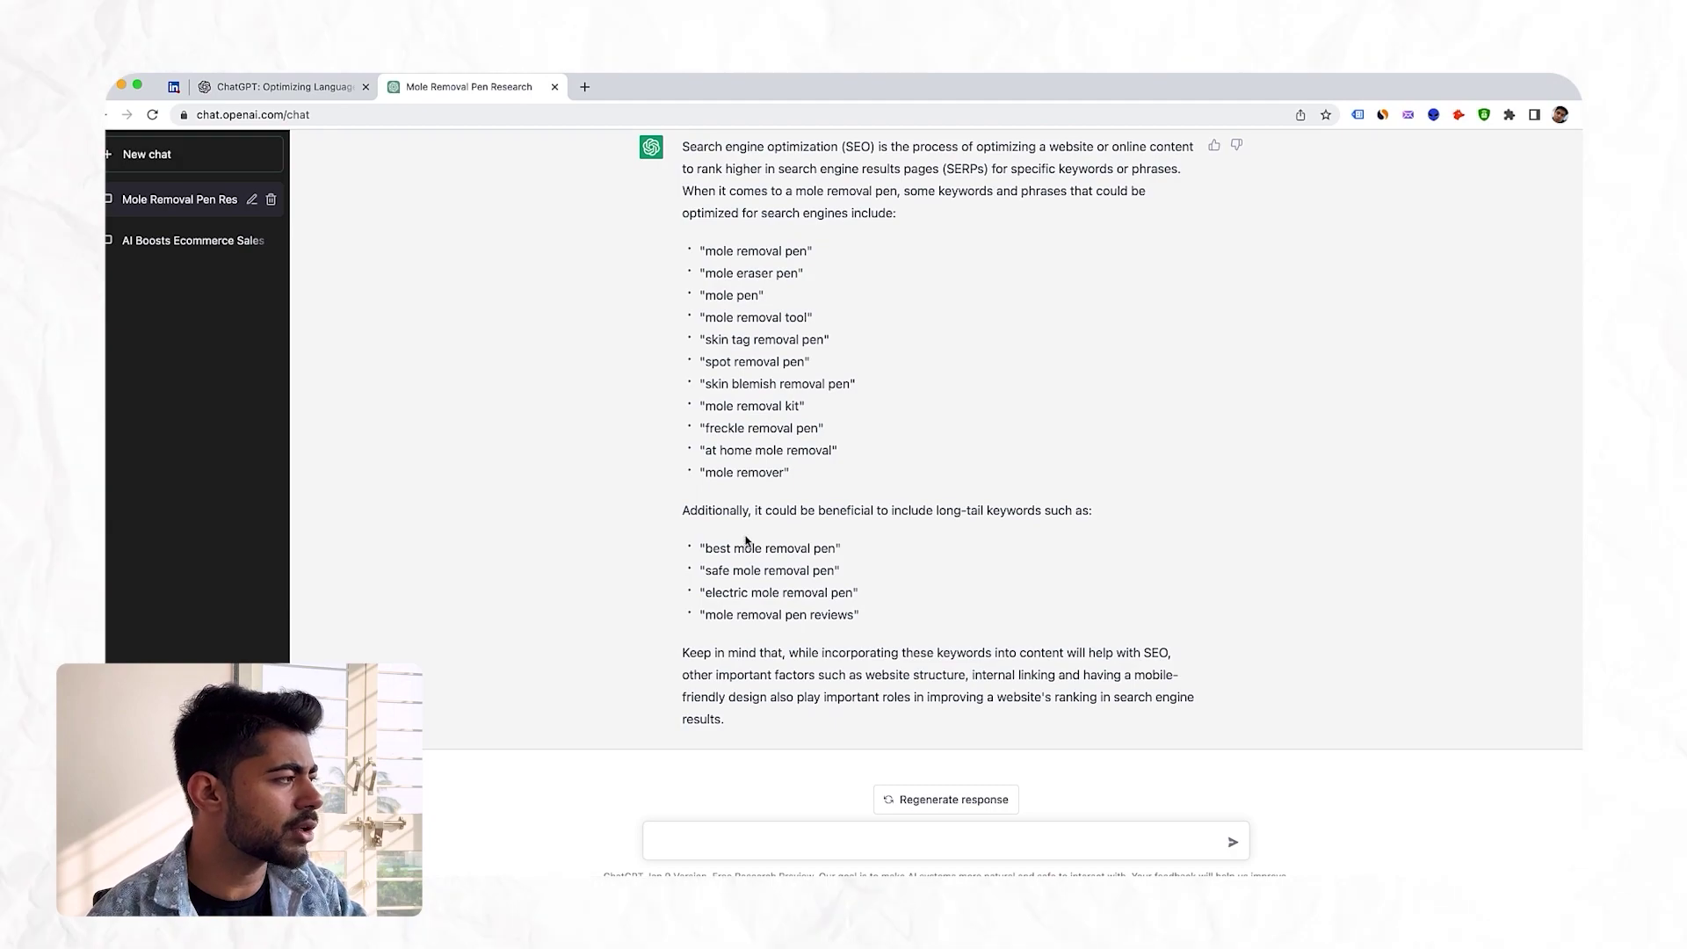
drag(861, 615, 797, 414)
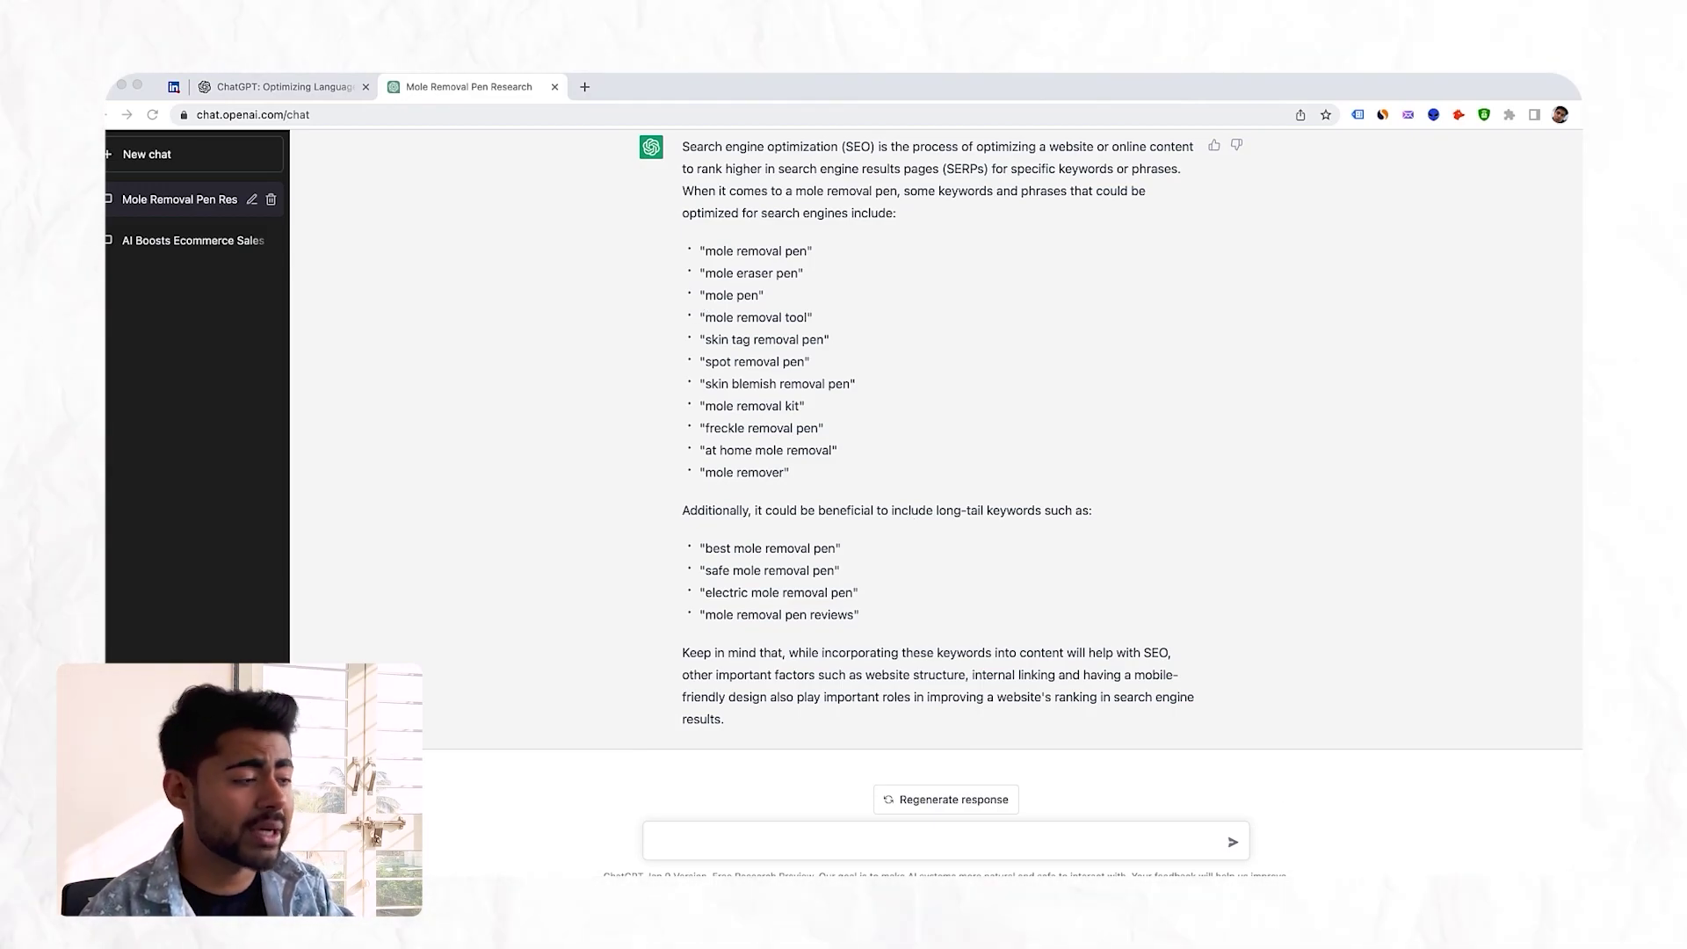
Step: Enter the prompt: Write a 200 word description for the product "Mole Removal Laser Pen" and add these keywords in: "Wart Remover" "Mole Remover"
click(709, 838)
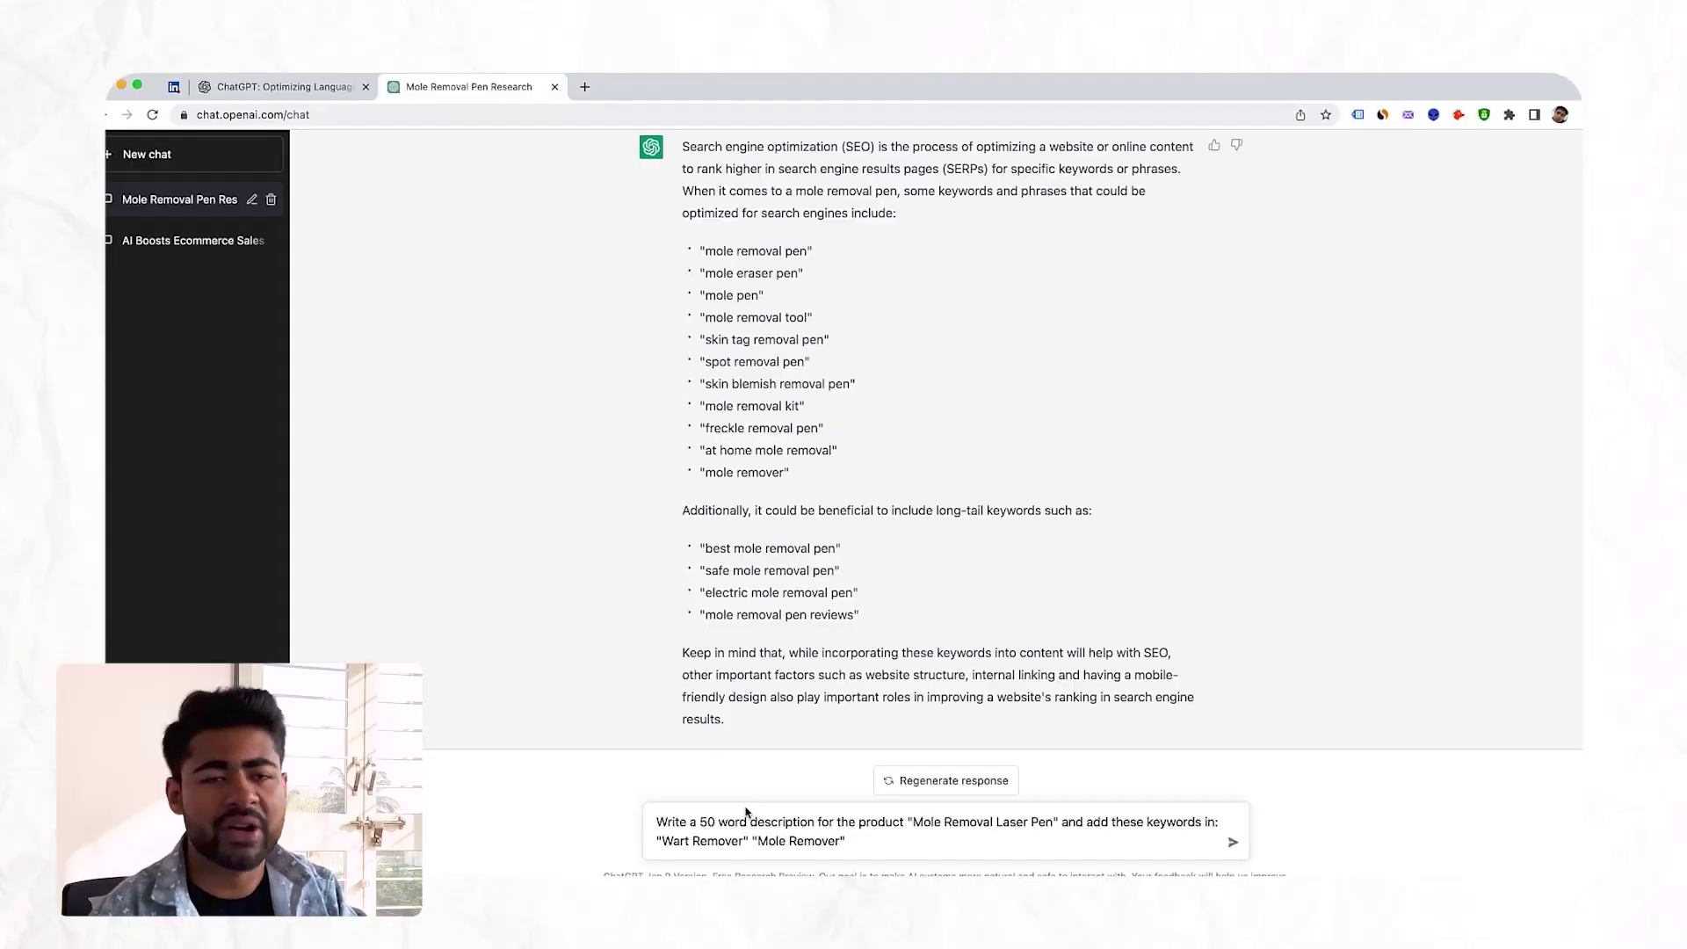
click(747, 819)
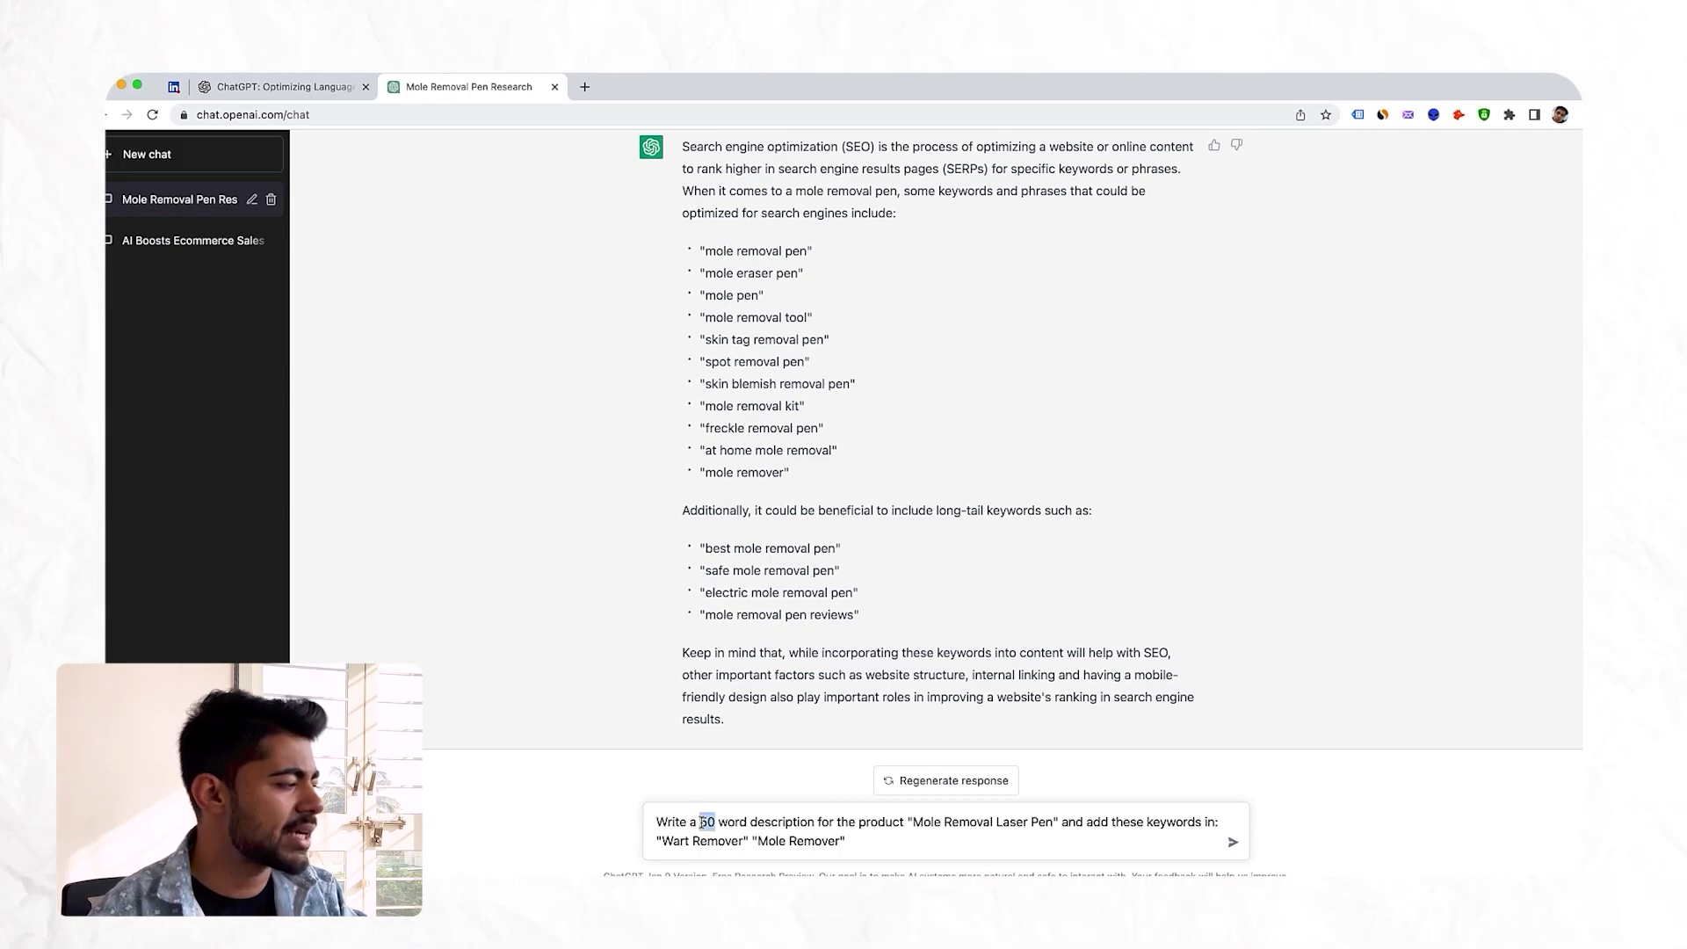
text(200)
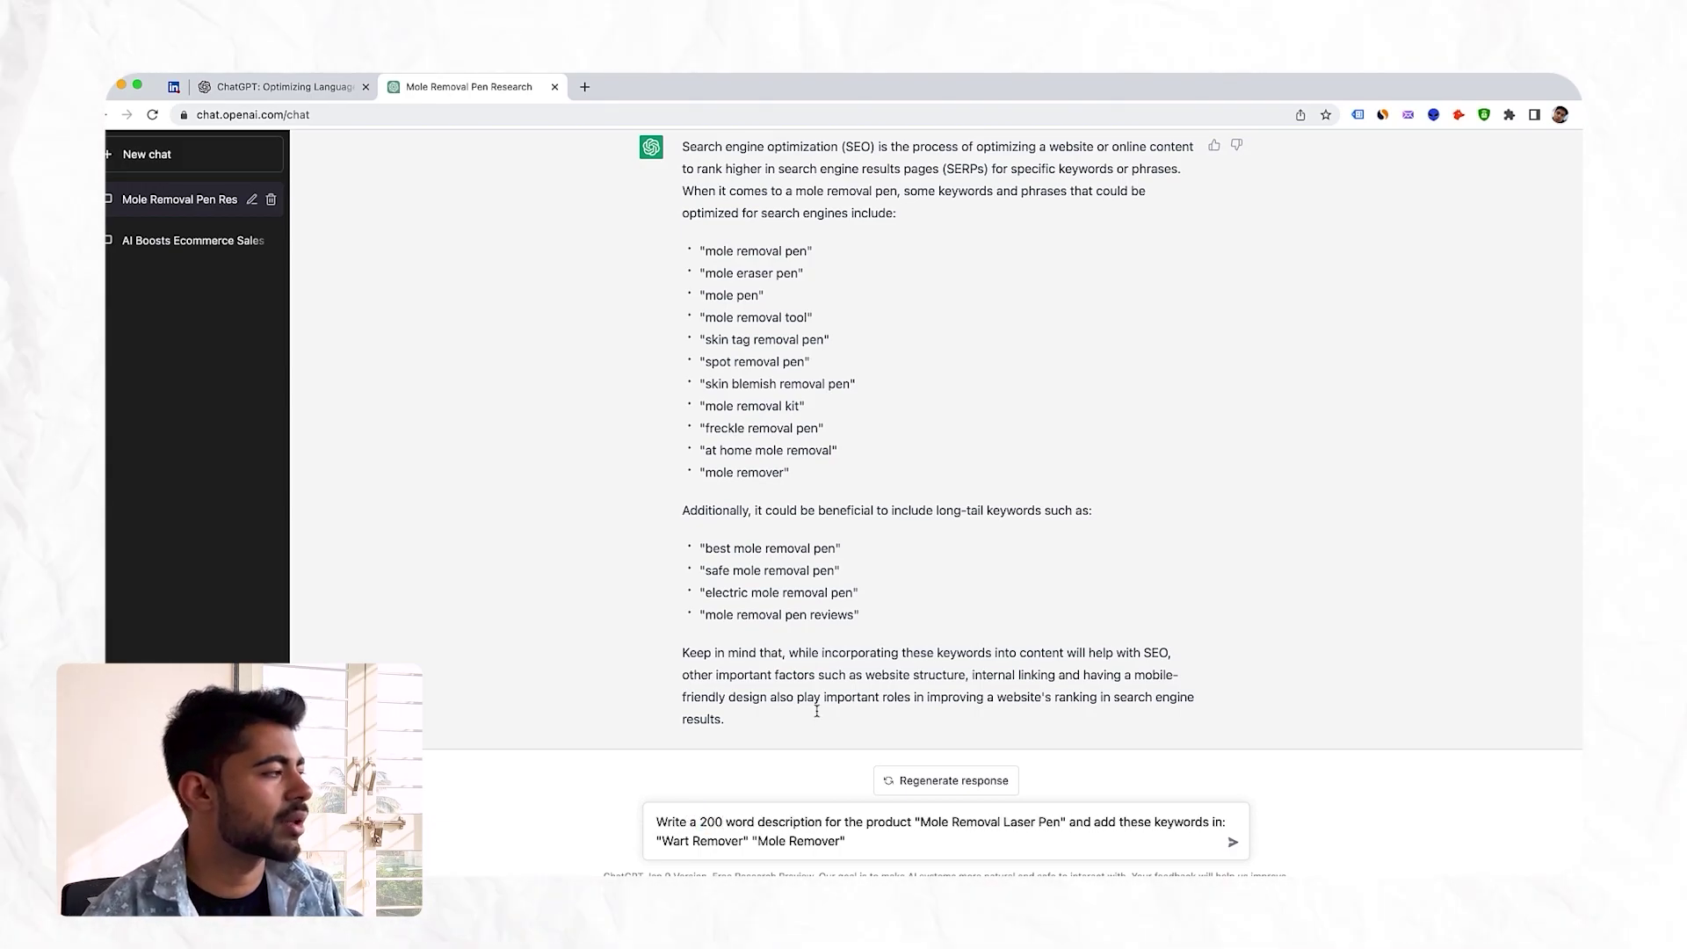
Step: Replace the keyword "Wart Remover" in the description prompt with "mole removal pen" from the reply's list, followed by a comma
scroll(704, 670, up, 1)
drag(708, 281, 807, 282)
key(super+c)
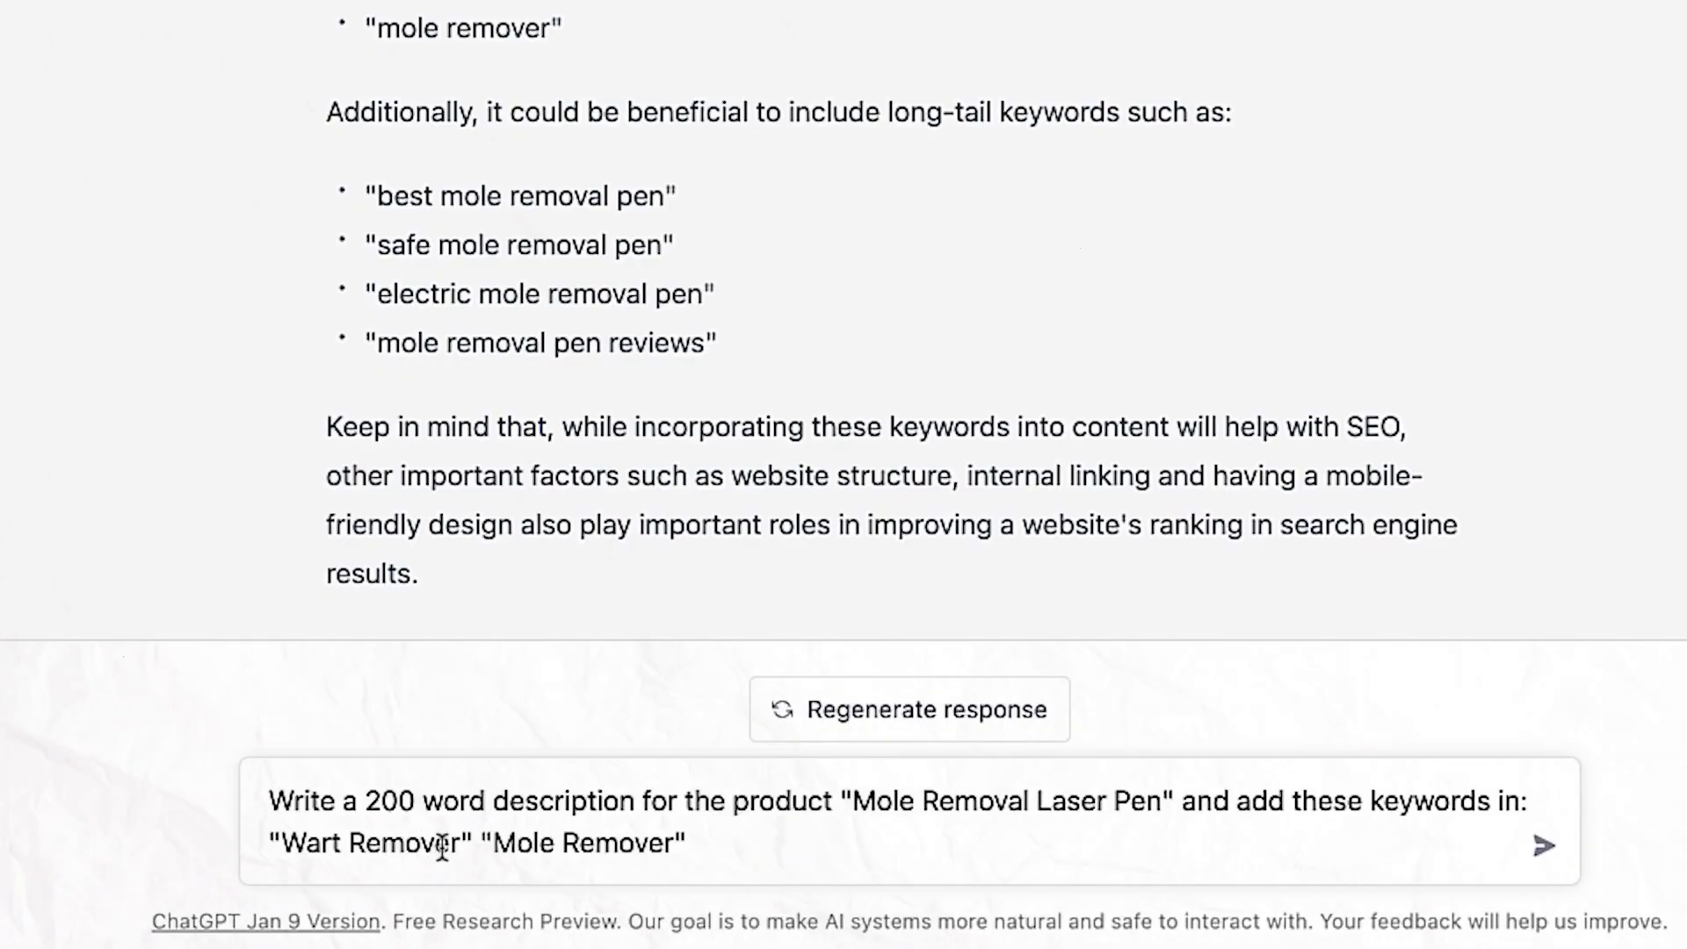
drag(404, 845, 281, 843)
click(464, 846)
key(super+v)
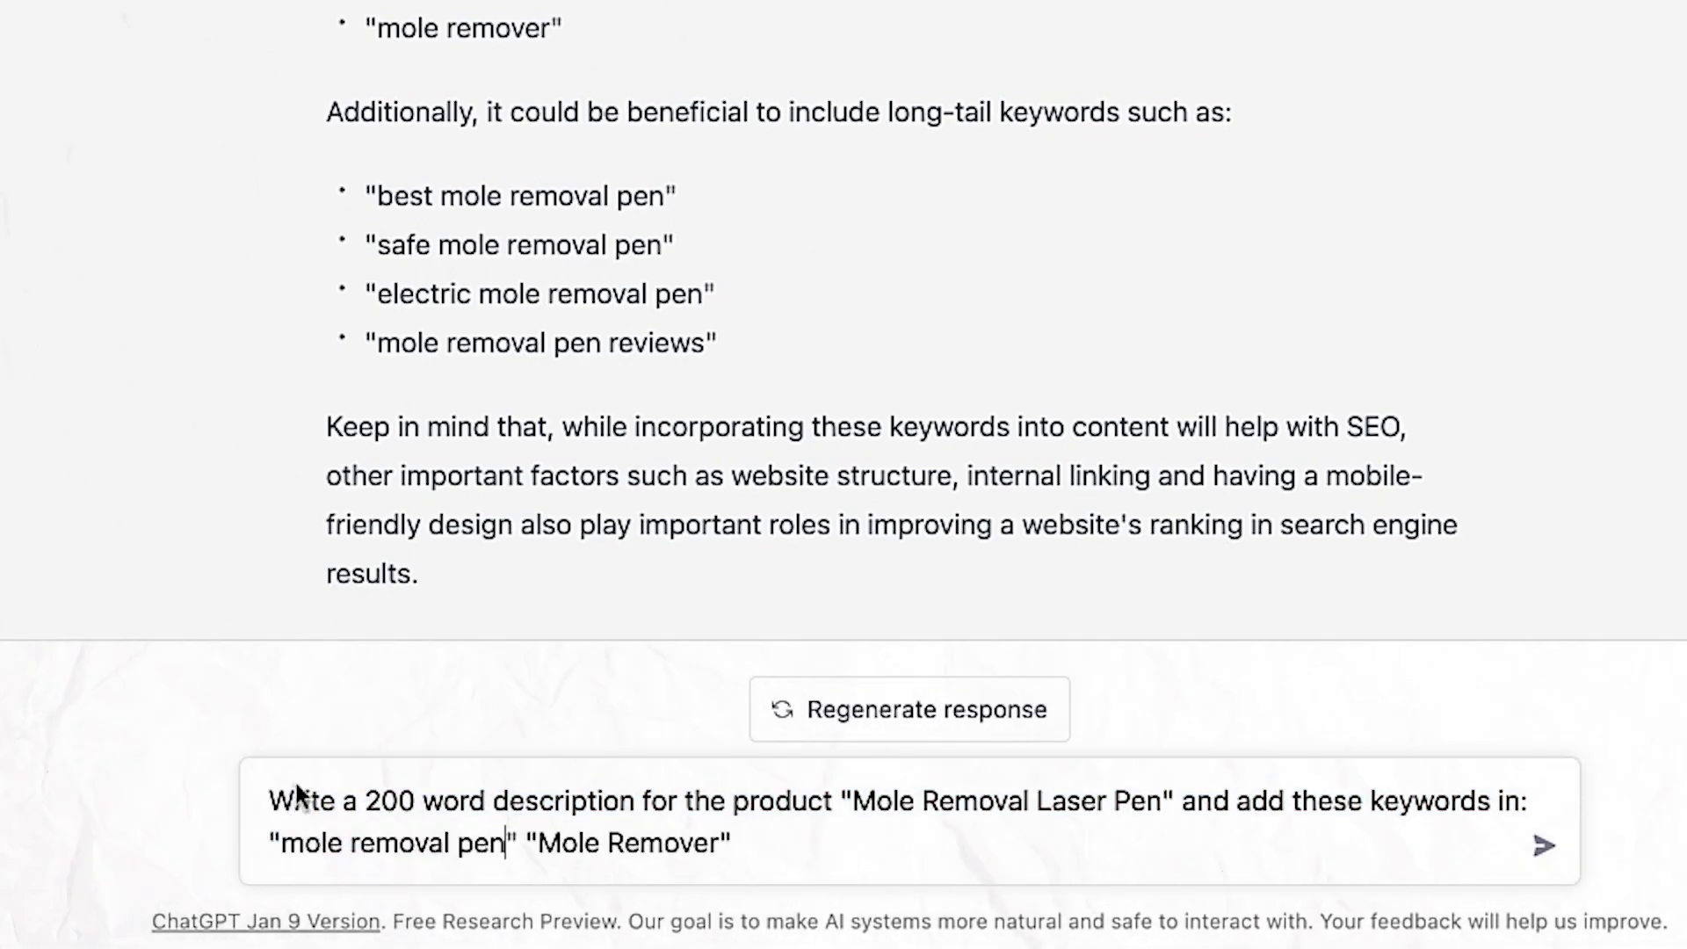
drag(788, 846, 720, 845)
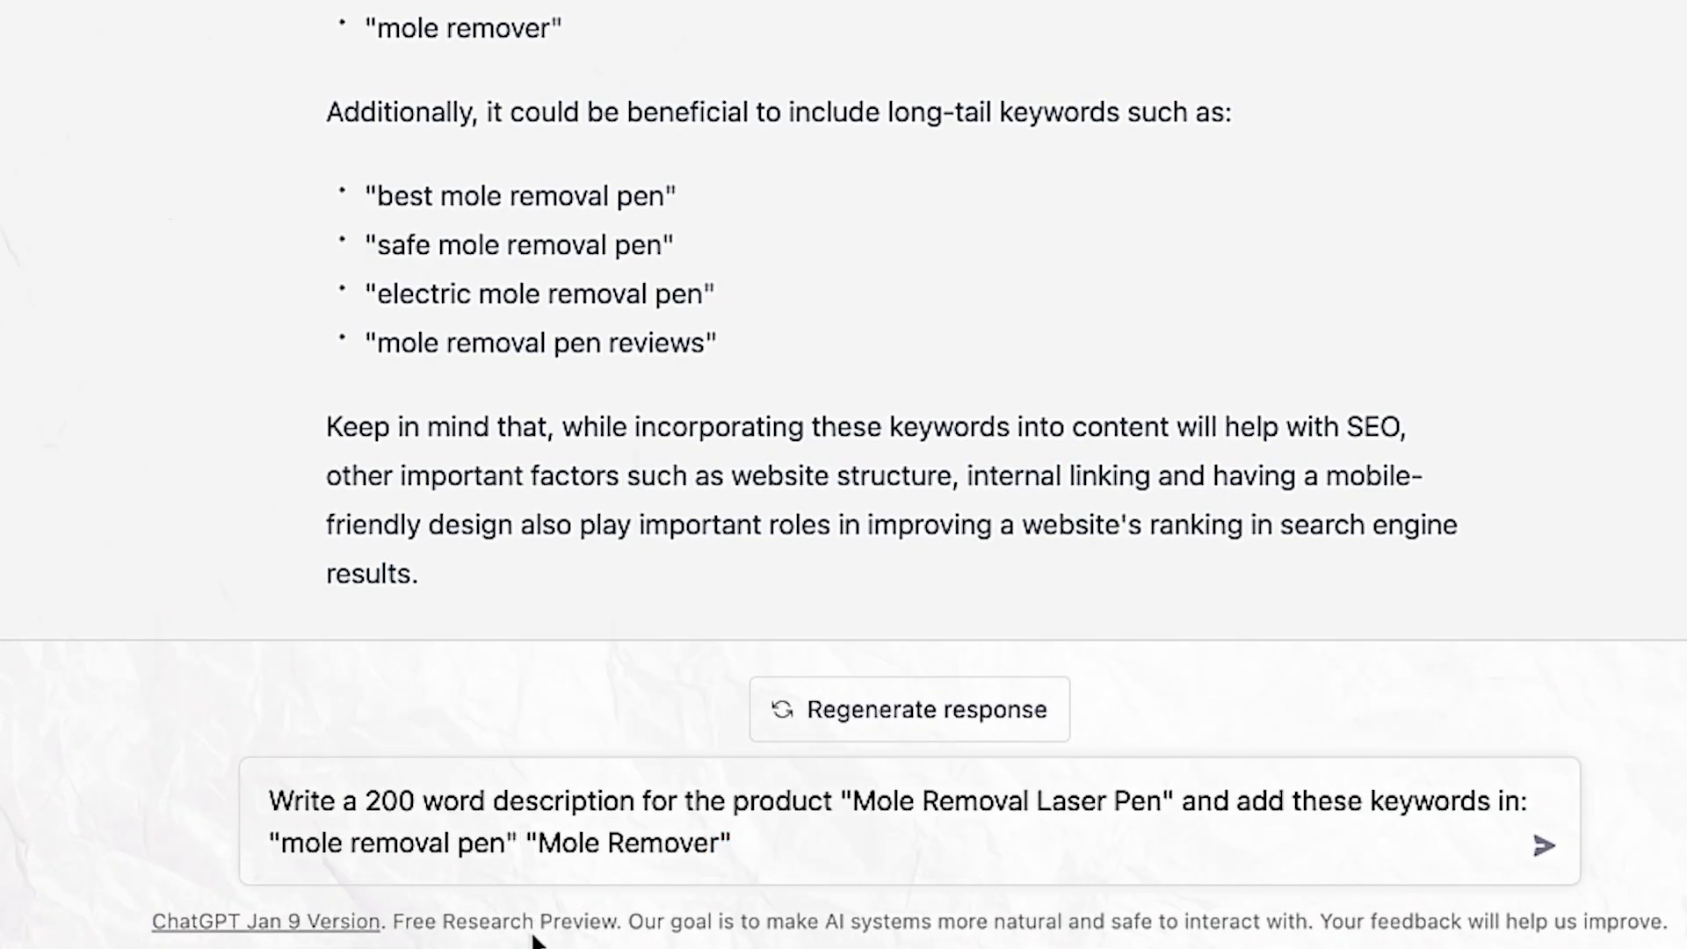
text(,)
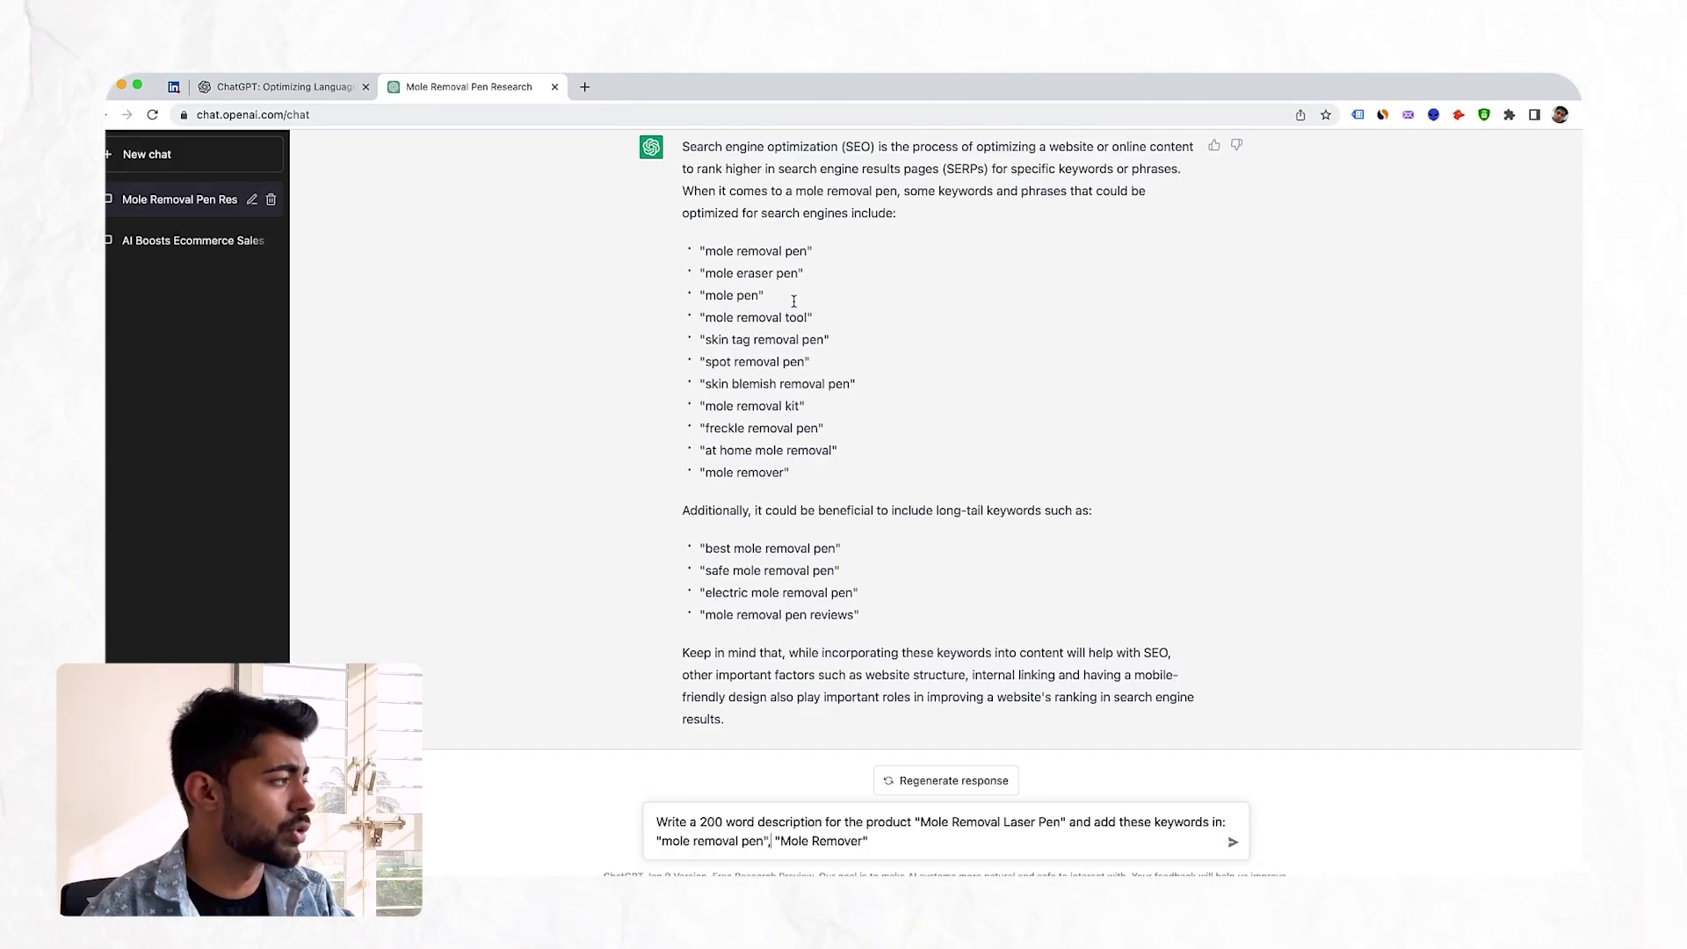
Step: Replace "Mole Remover" in the prompt with "spot removal pen" and add "skin blemish removal pen" from the keyword list
triple_click(718, 363)
key(super+c)
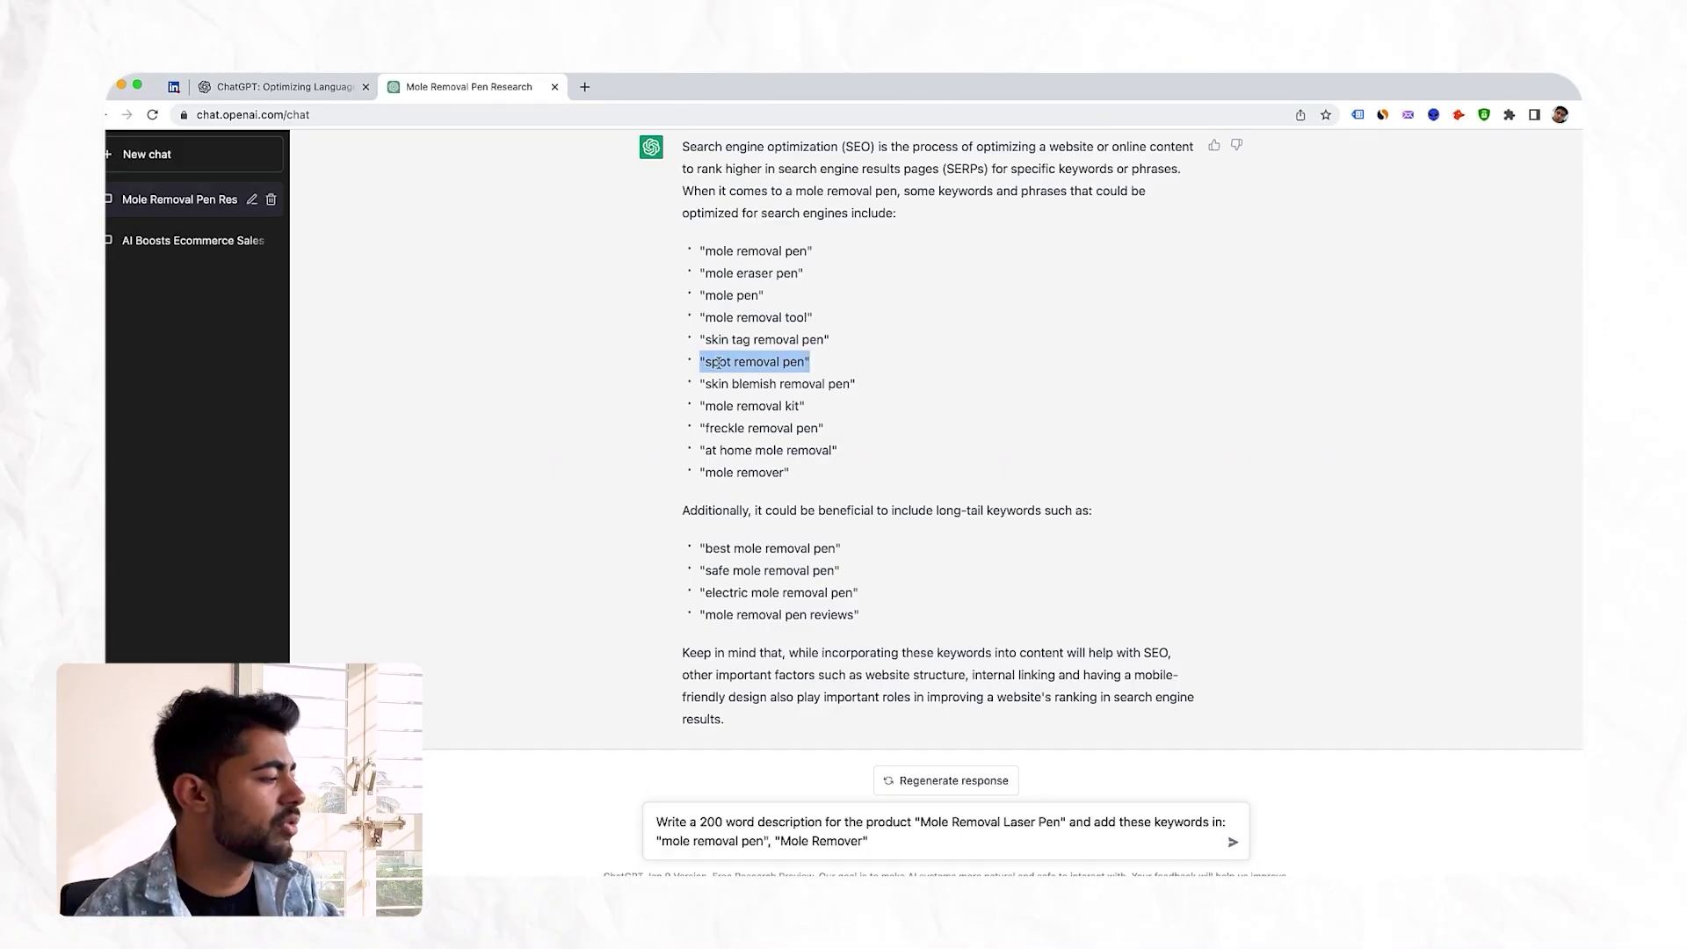
drag(851, 841, 868, 840)
key(super+v)
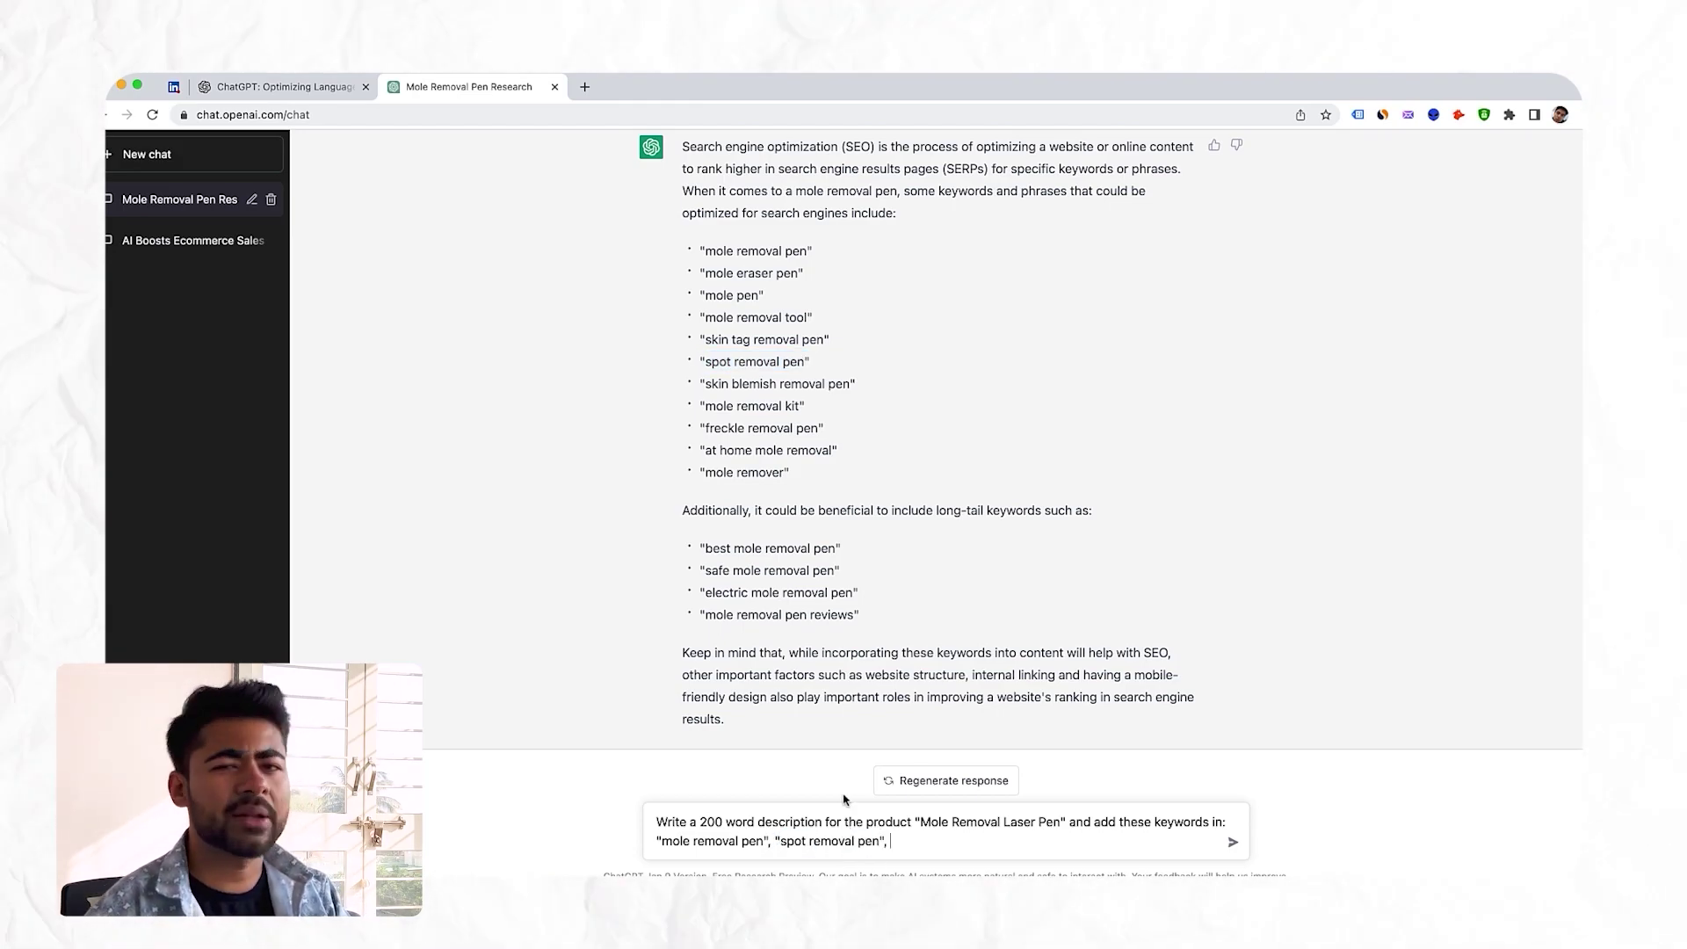
drag(850, 386, 703, 387)
key(super+c)
click(911, 821)
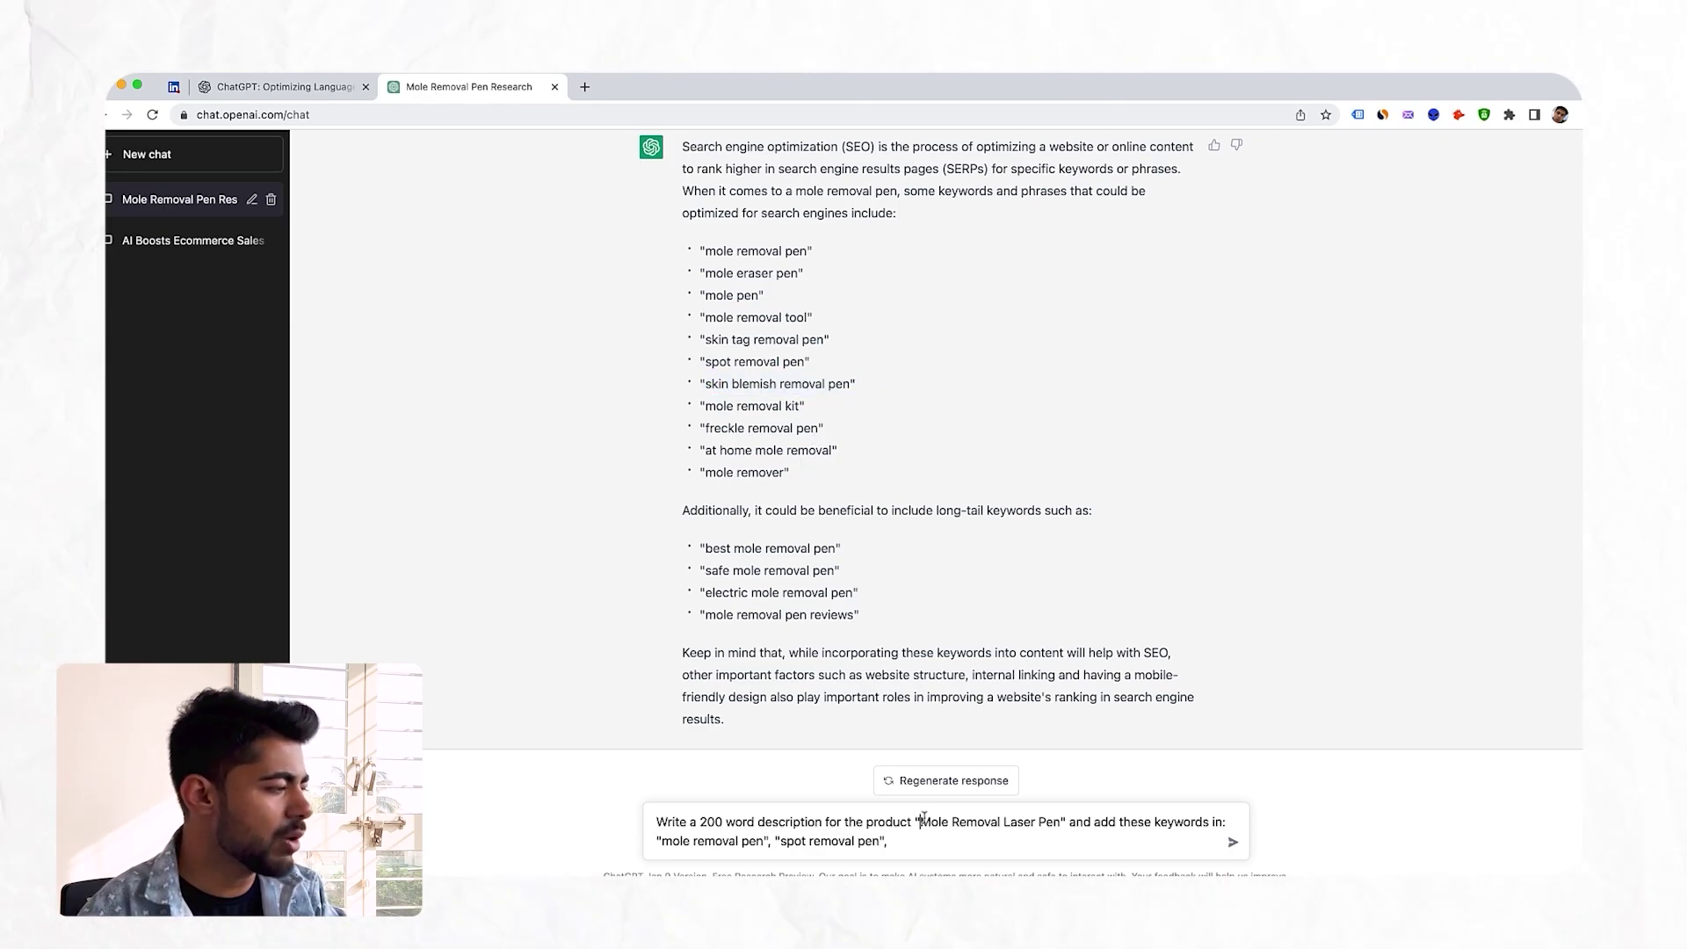
key(super+v)
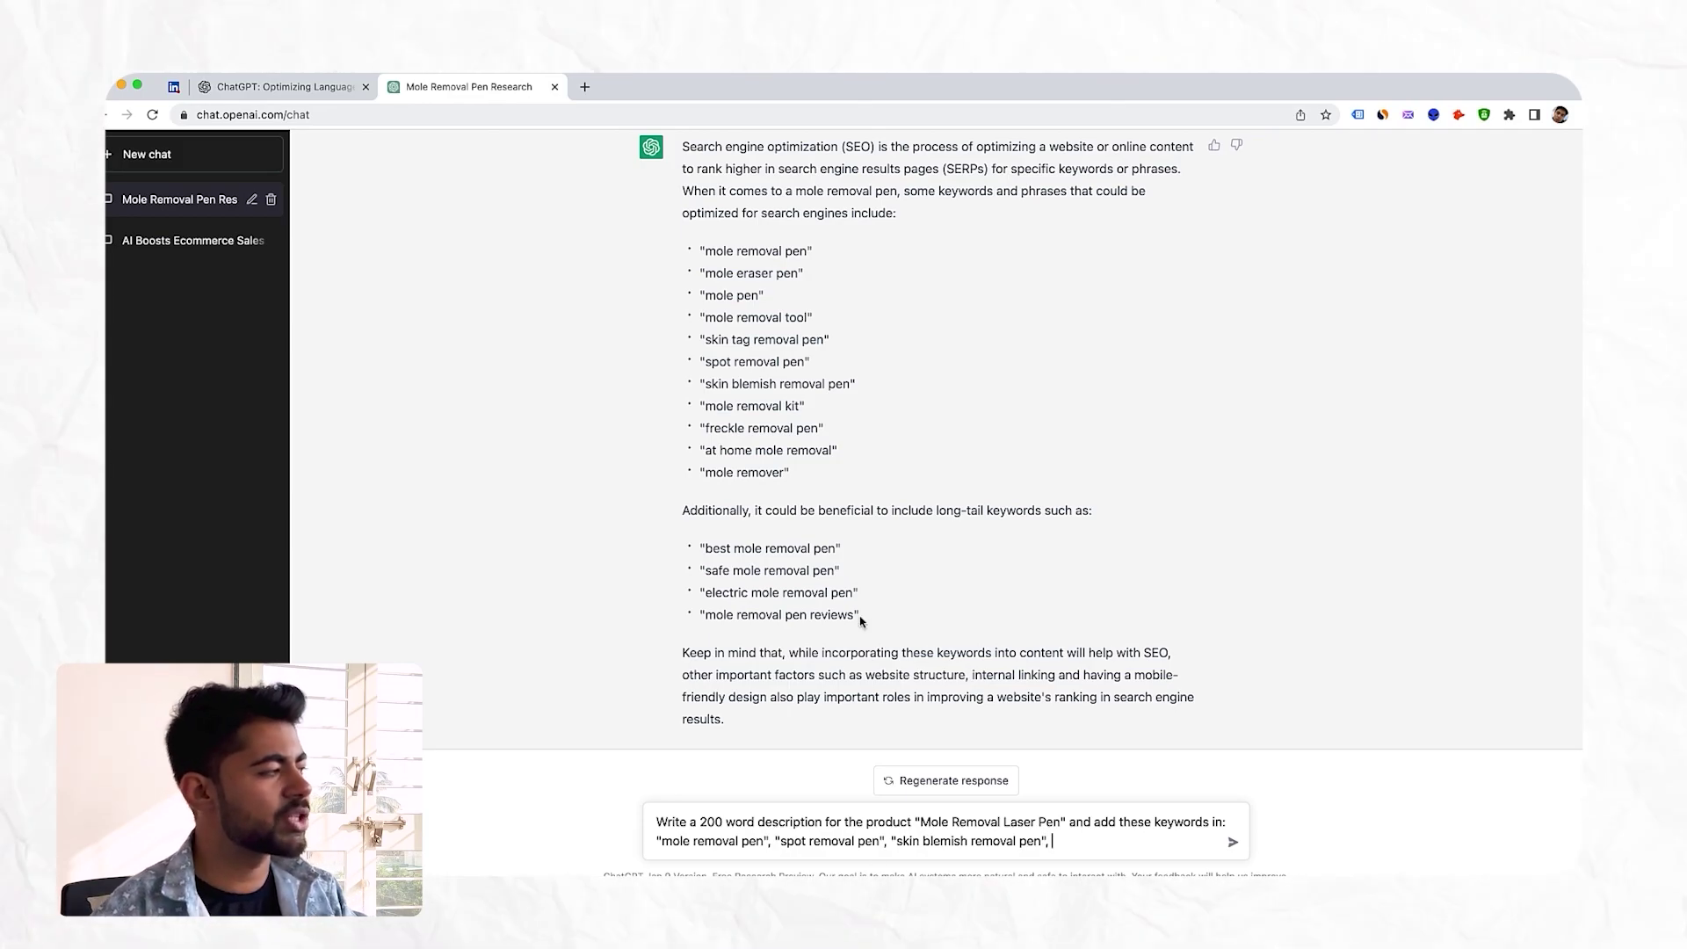
Step: Add the long-tail keyword "best mole removal pen" to the description prompt and send it
drag(848, 460, 753, 451)
drag(843, 550, 700, 547)
key(super+c)
click(1088, 839)
key(super+v)
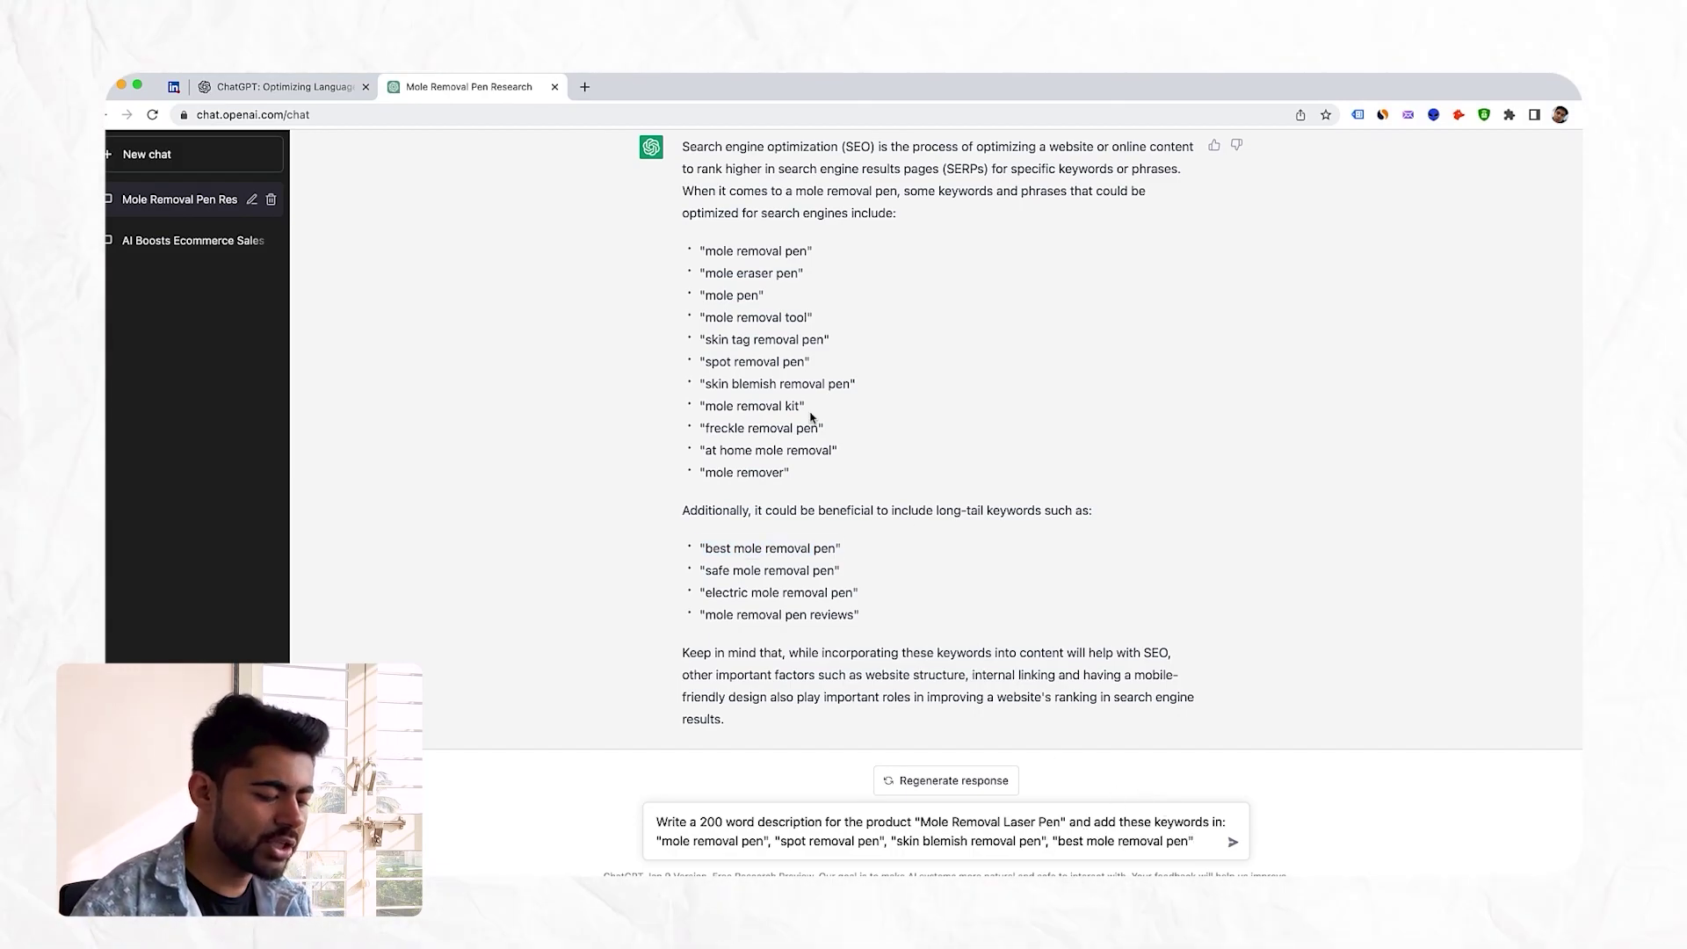
text(,)
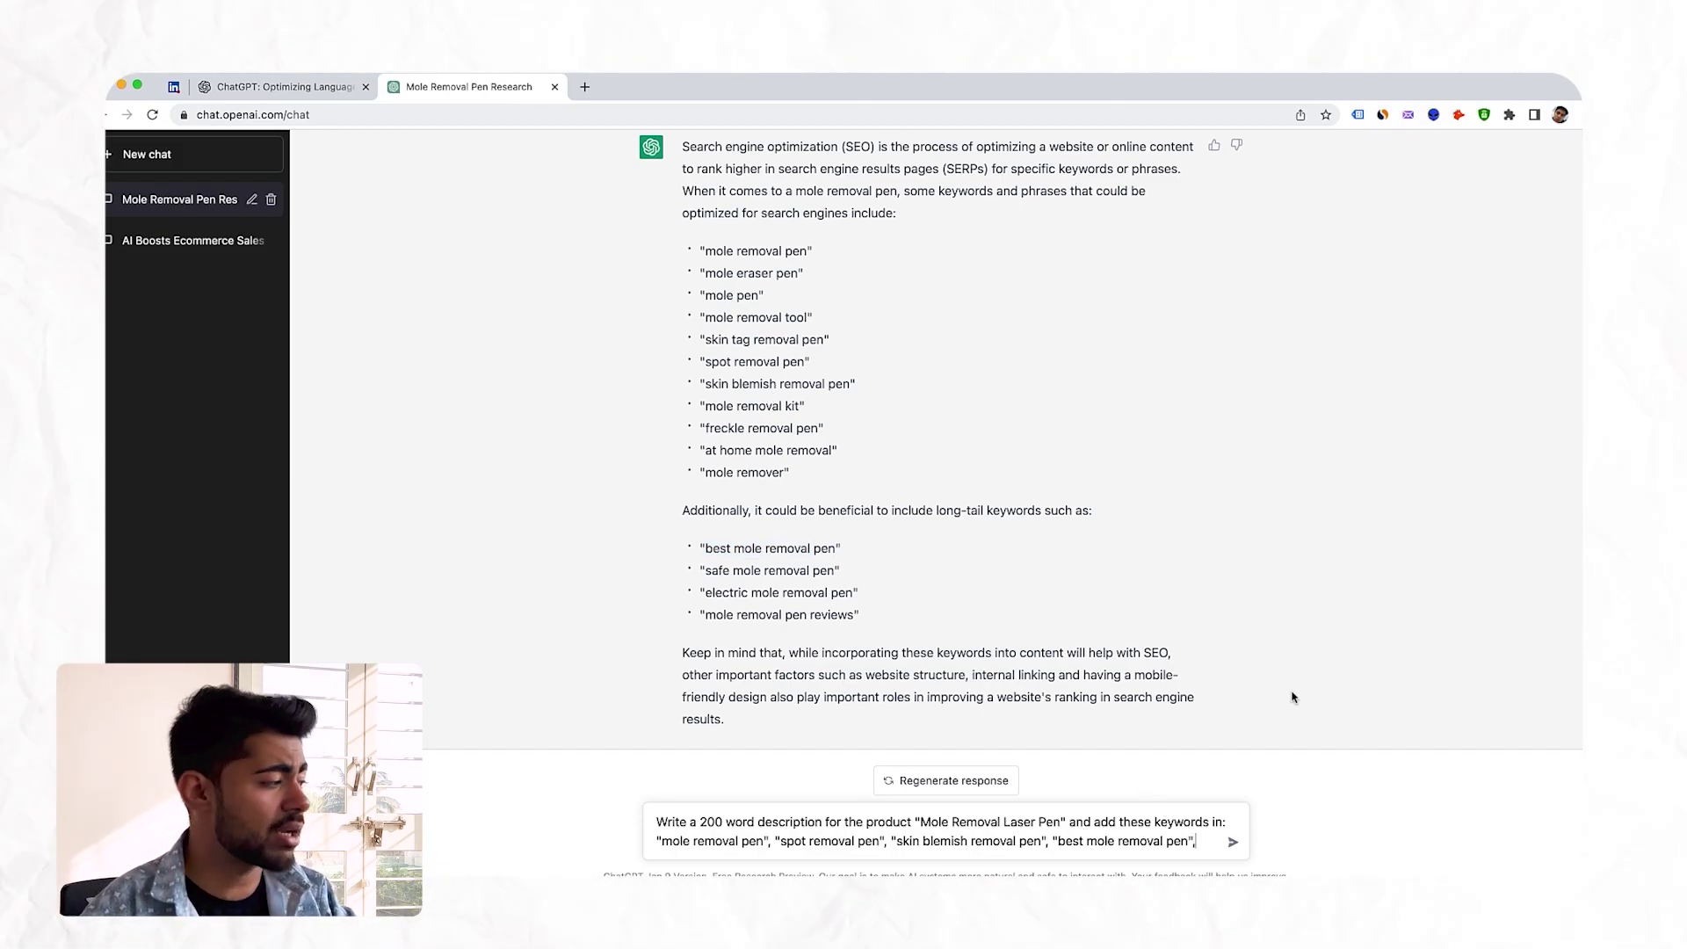
click(1234, 844)
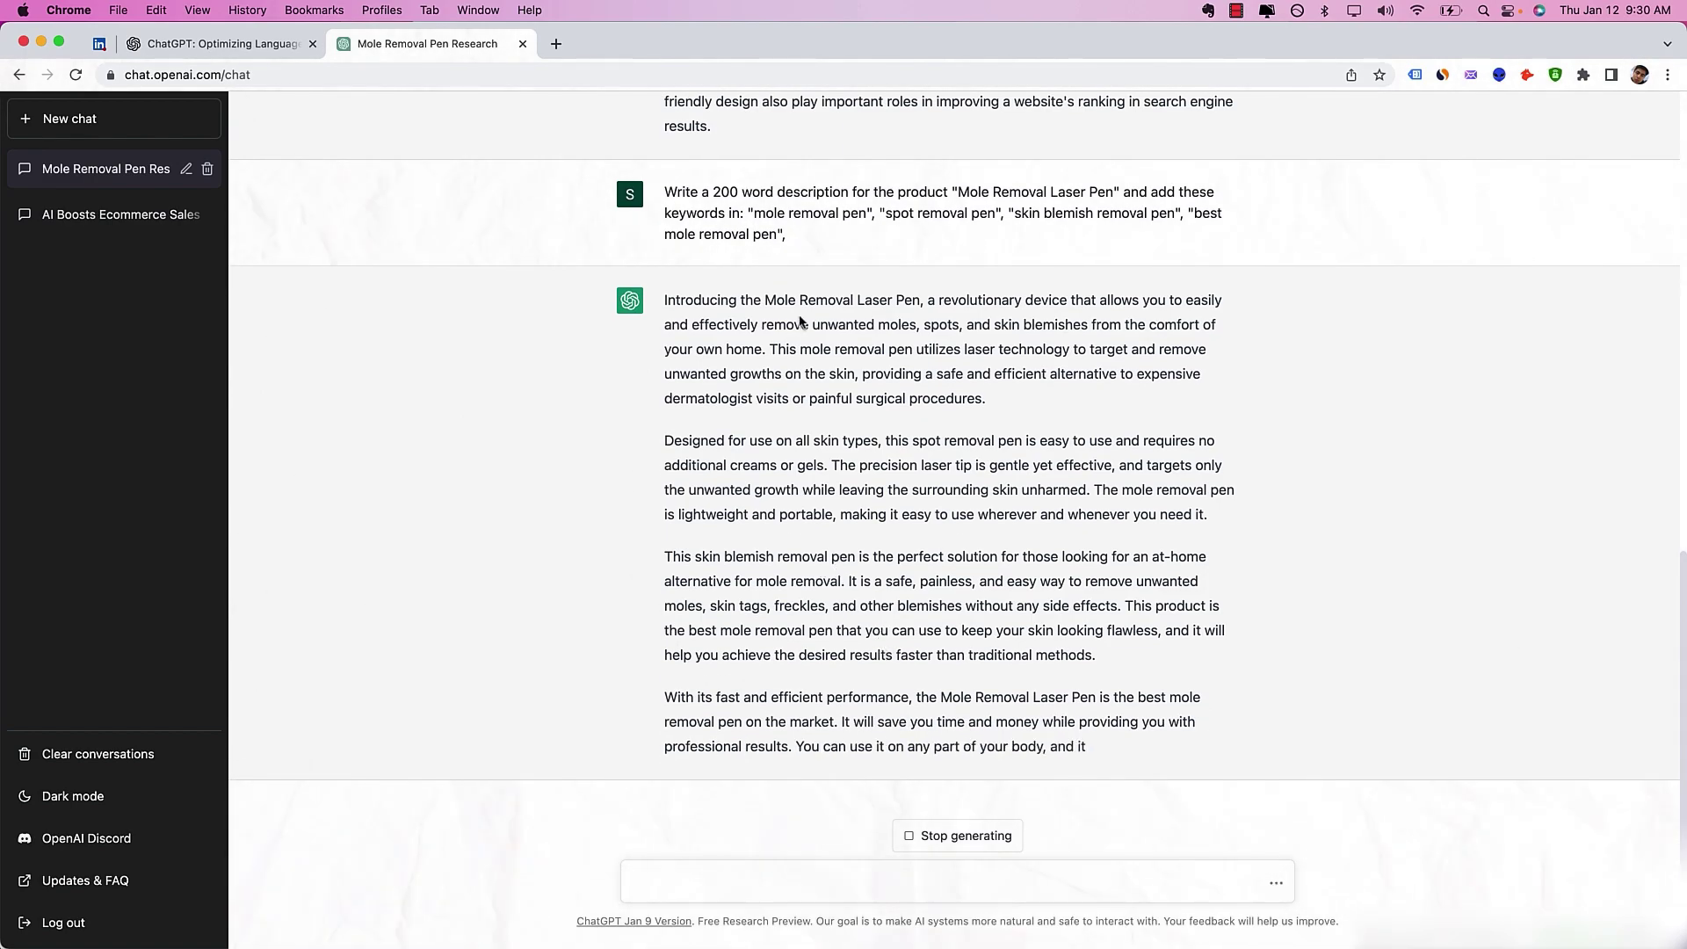
Step: Read the generated product description alongside the prompt and its requested keywords
drag(793, 232, 636, 198)
click(770, 202)
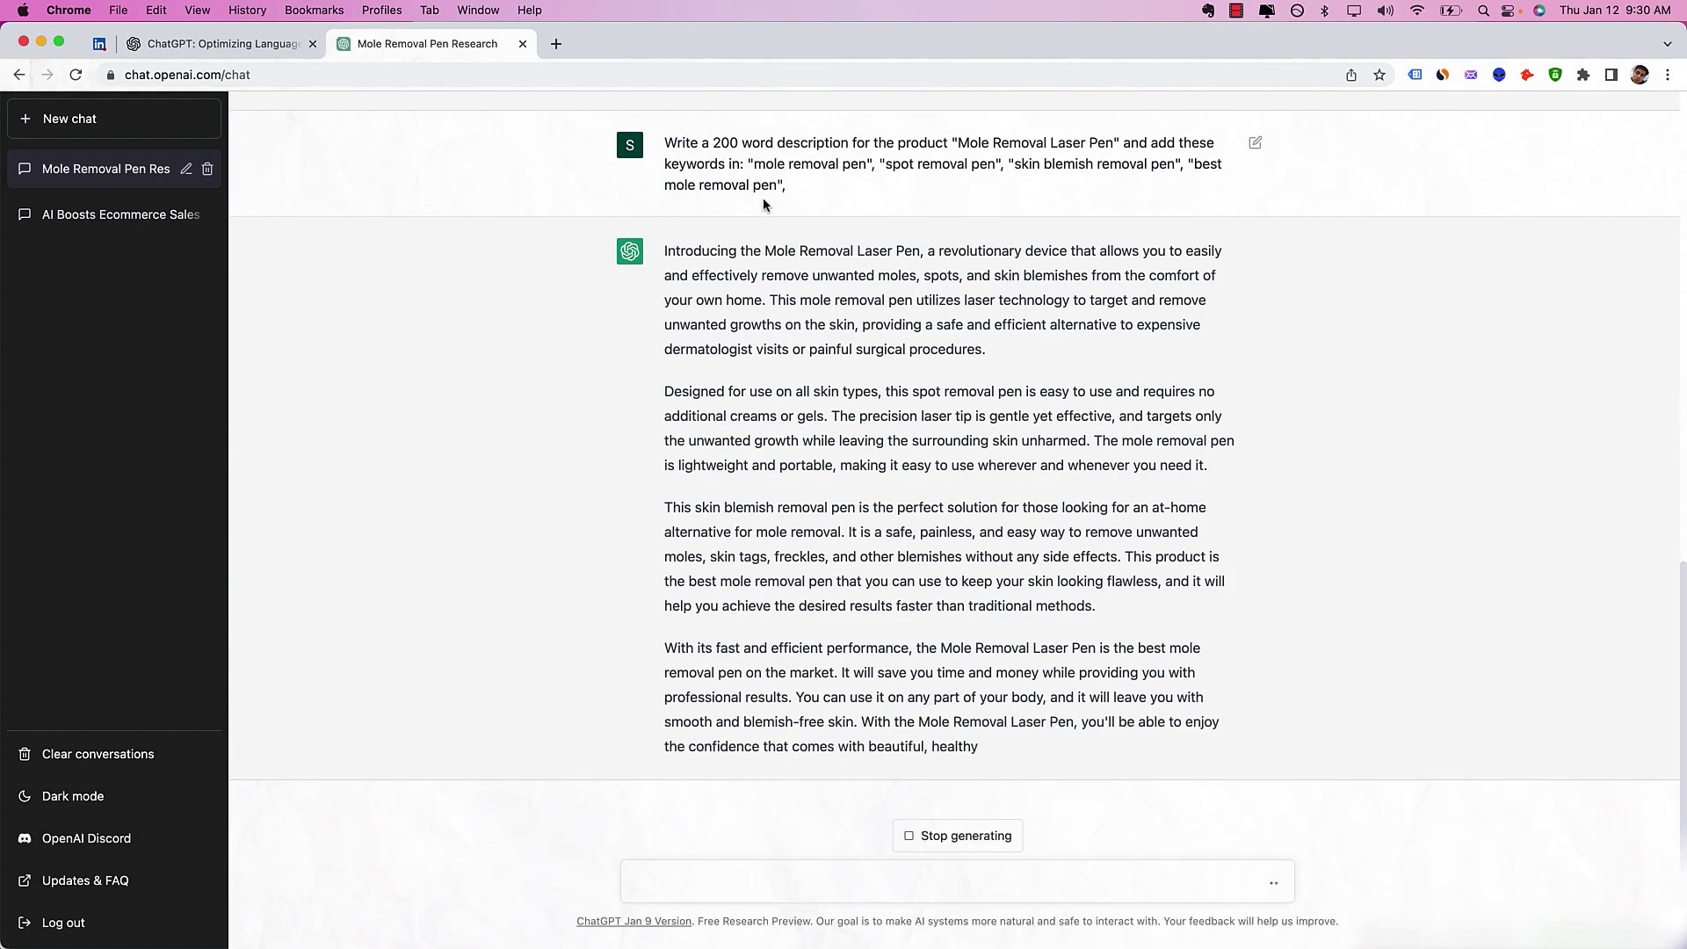
drag(781, 196, 787, 198)
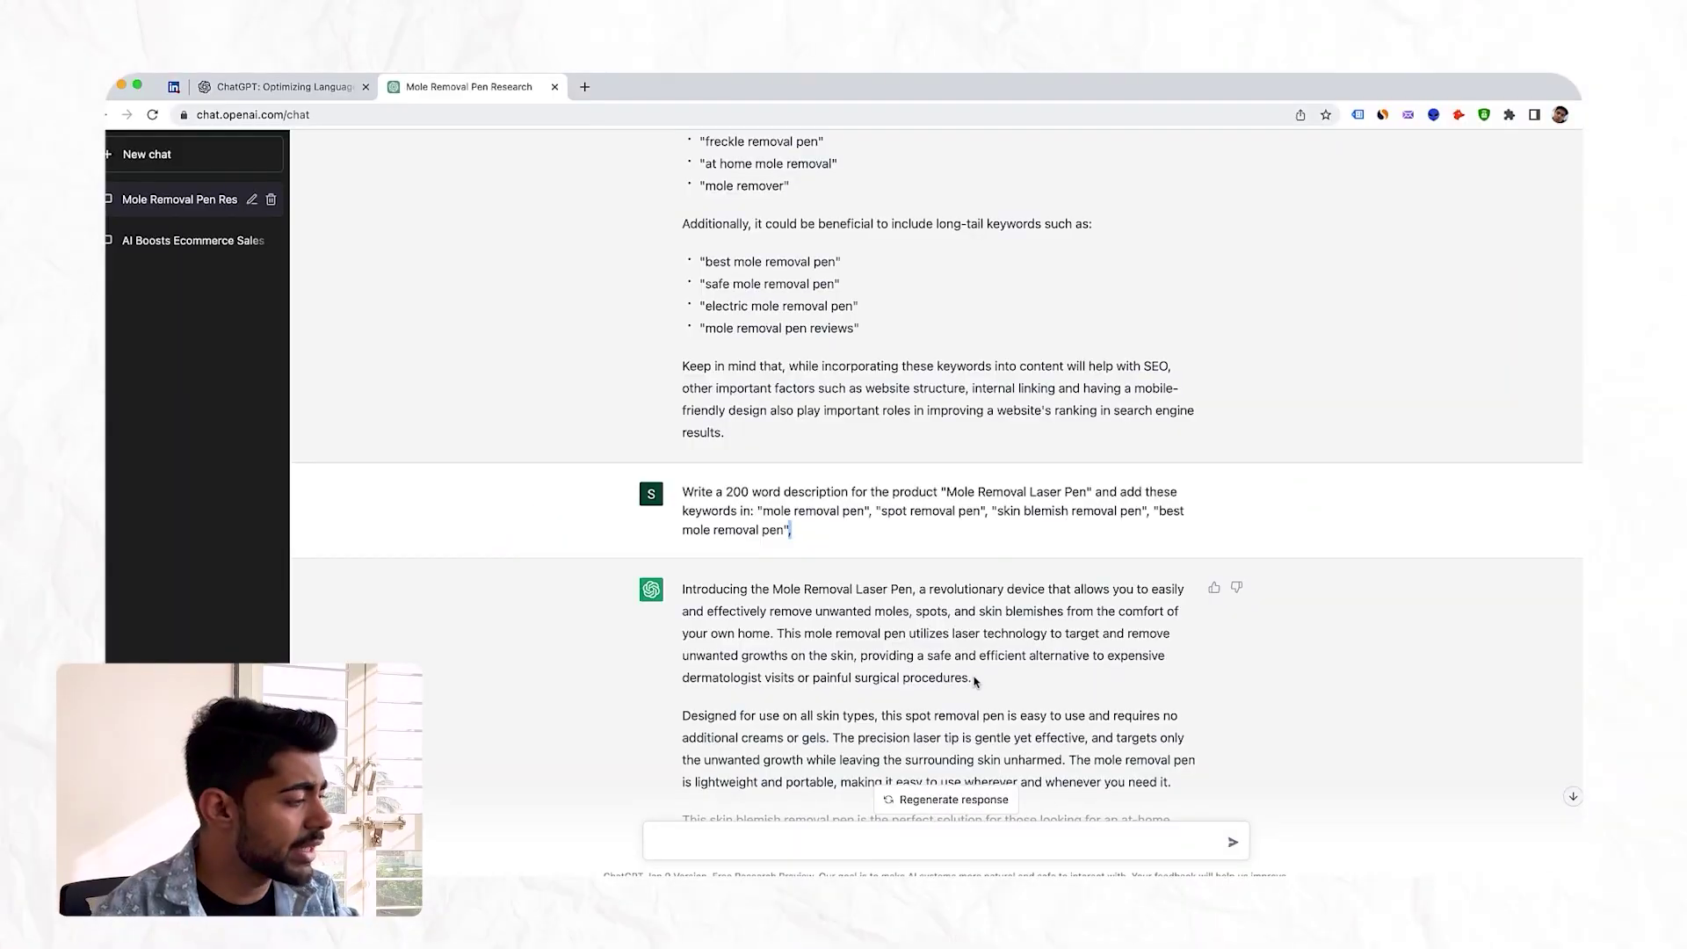
scroll(1054, 782, down, 4)
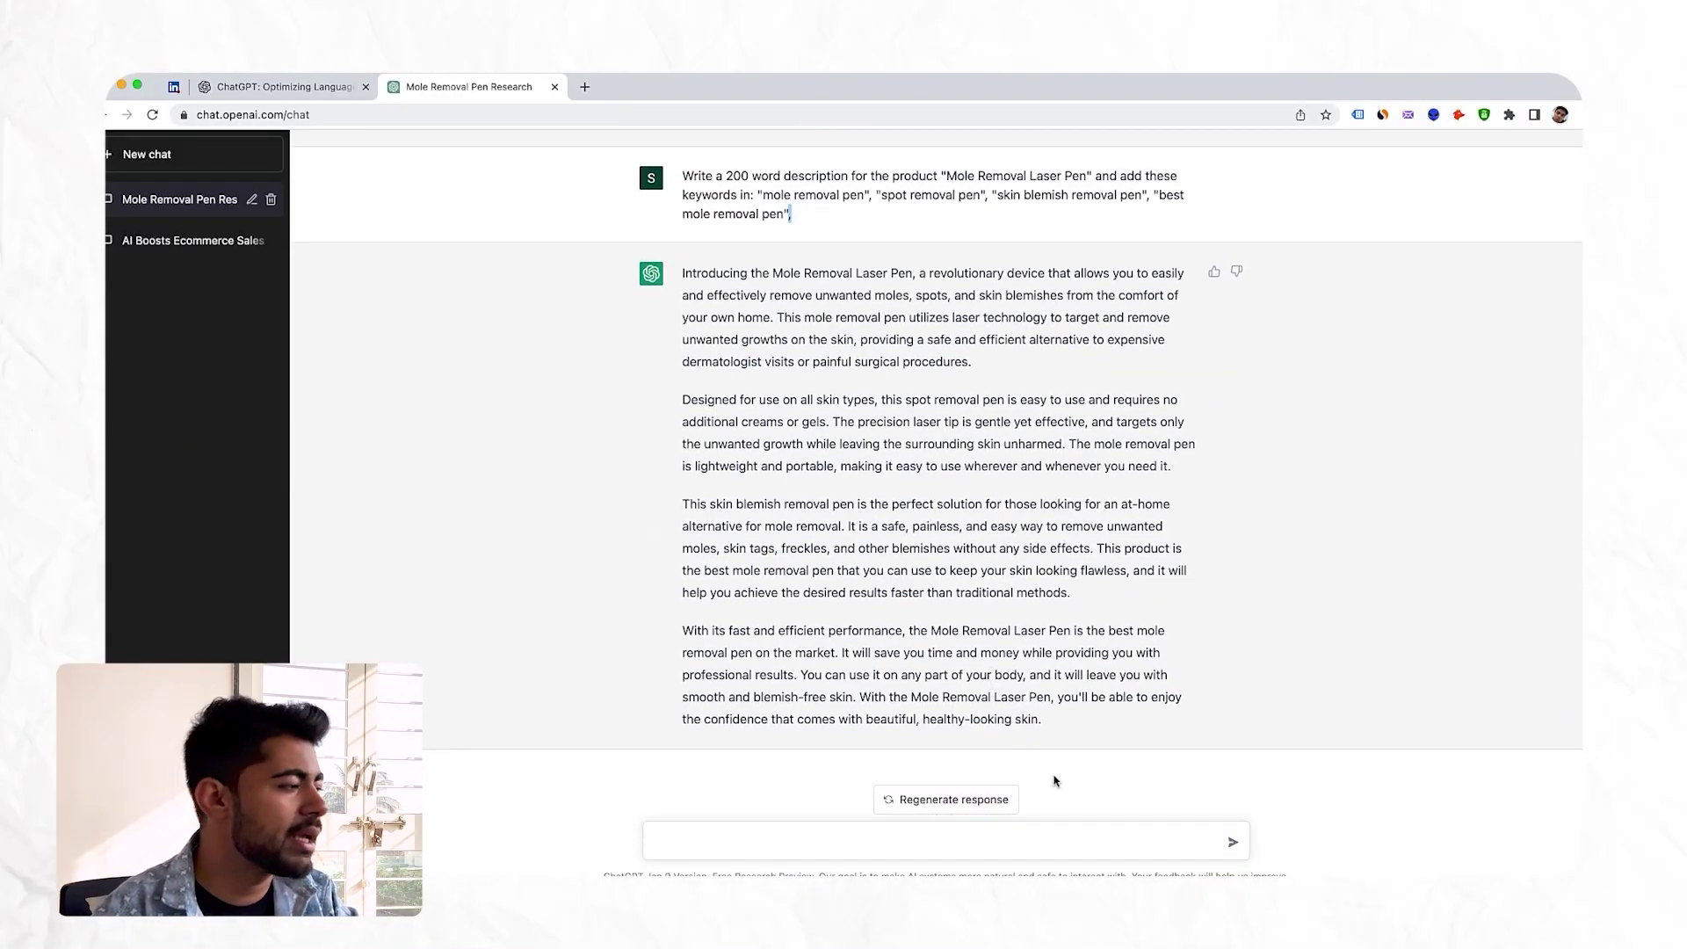
drag(1054, 782, 682, 268)
click(724, 310)
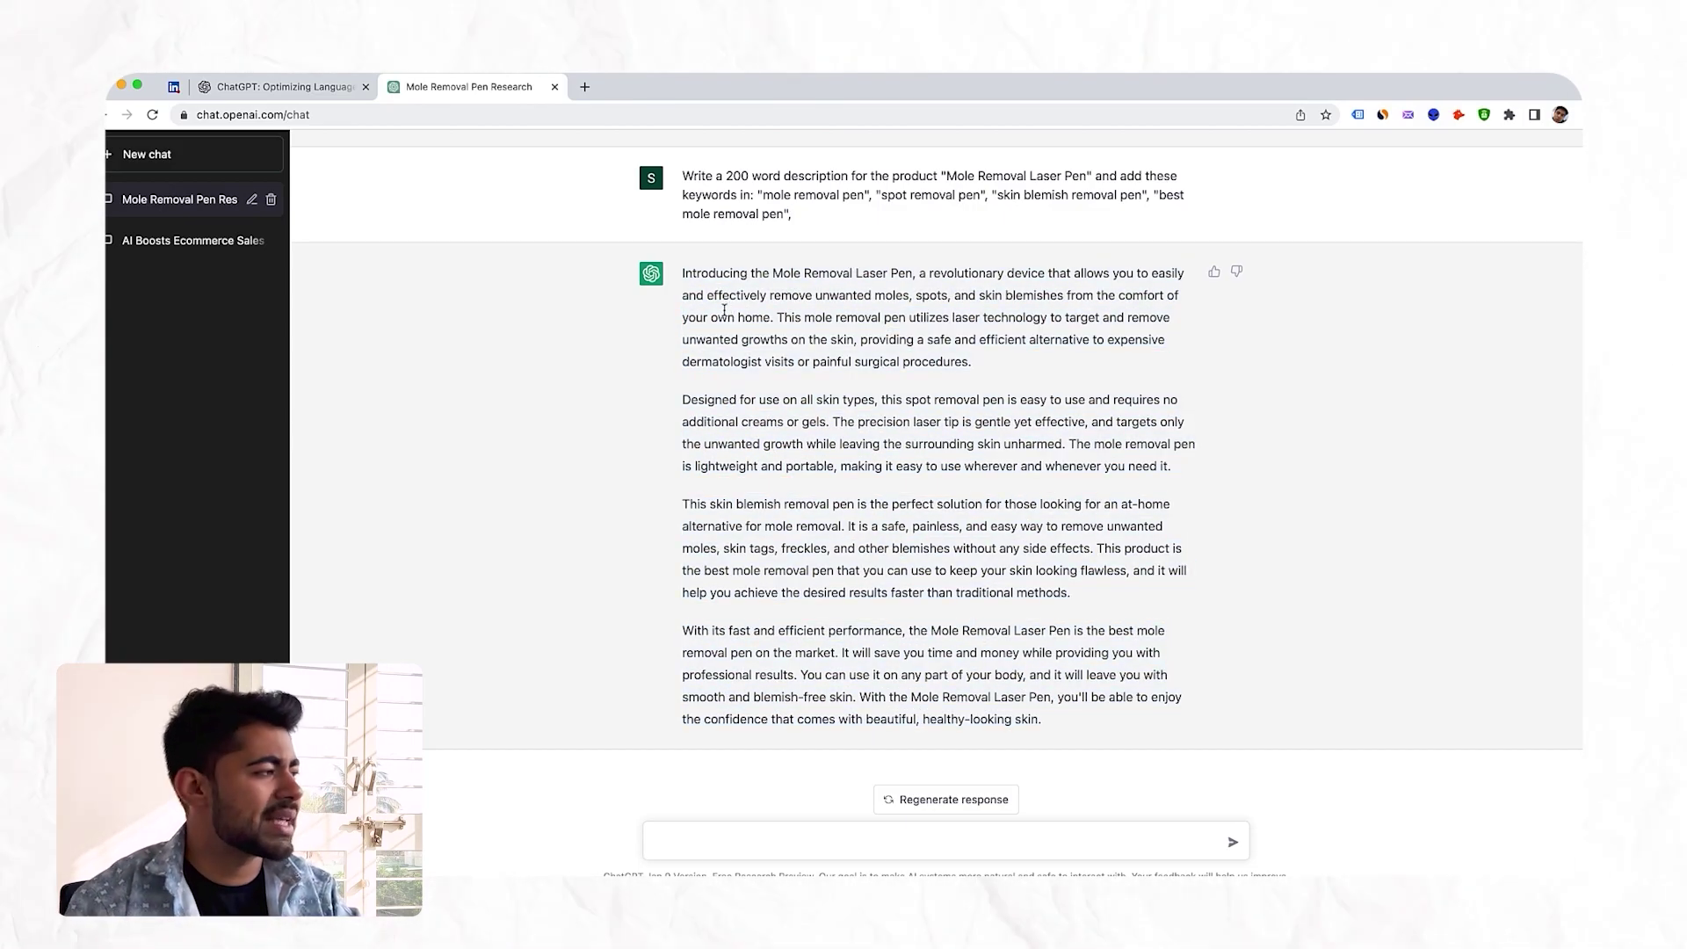
scroll(1115, 399, up, 2)
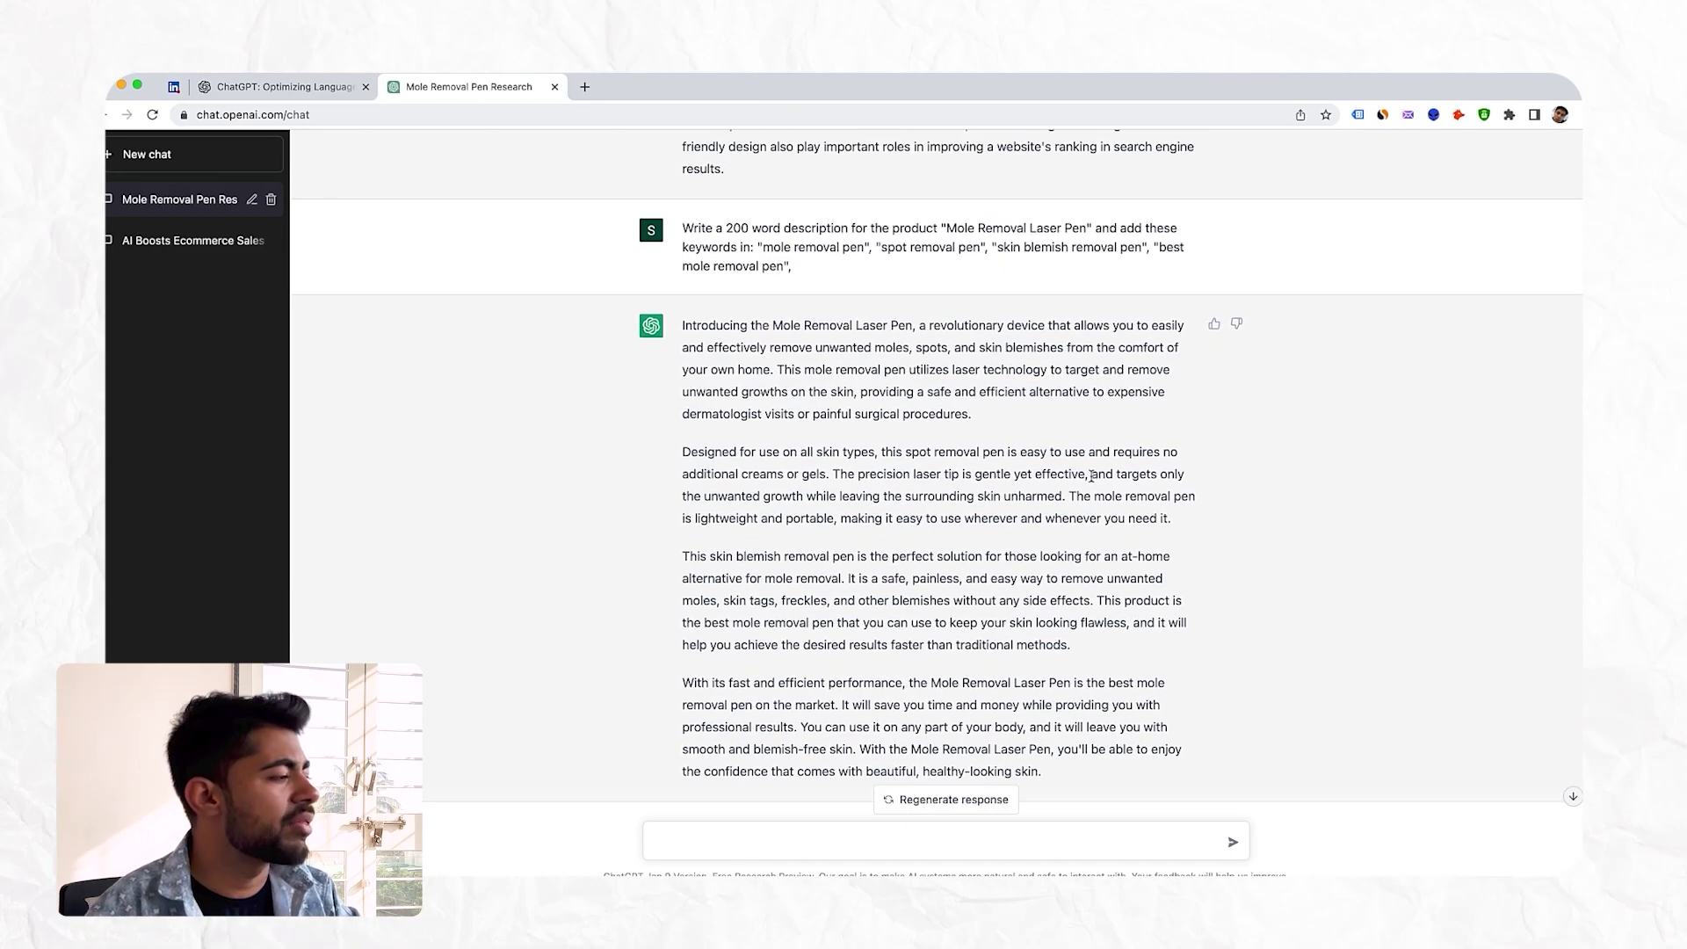
scroll(890, 654, down, 2)
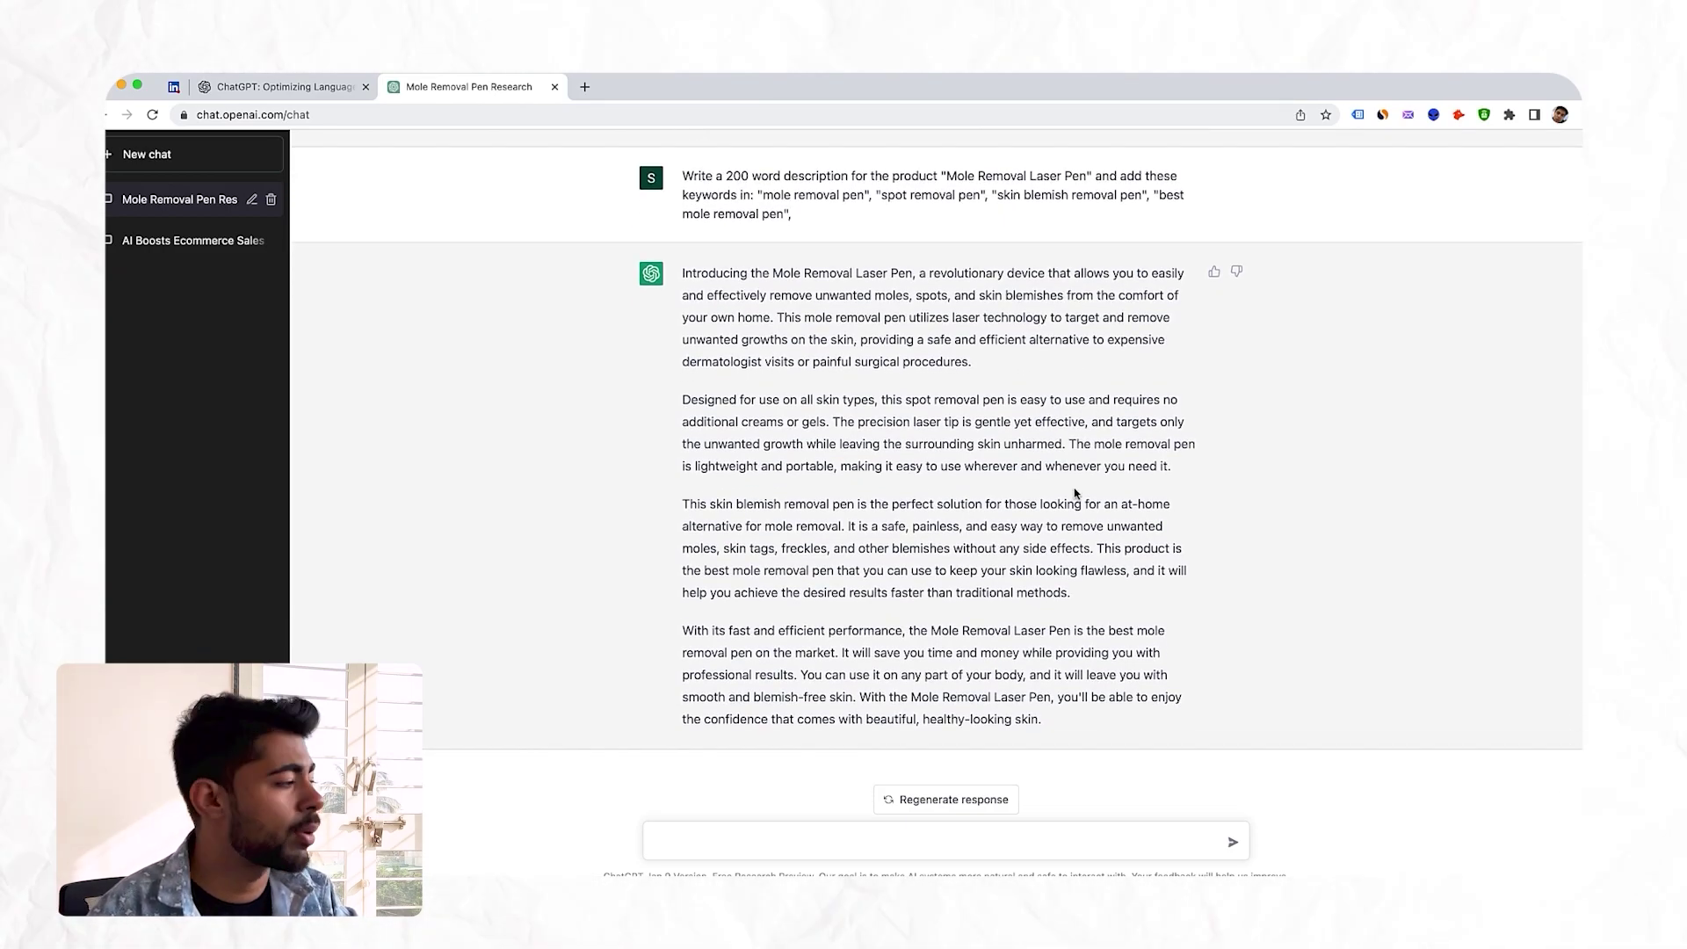
Step: Check where the product name and the requested keywords occur in the paragraphs of the generated description
drag(683, 630, 1071, 630)
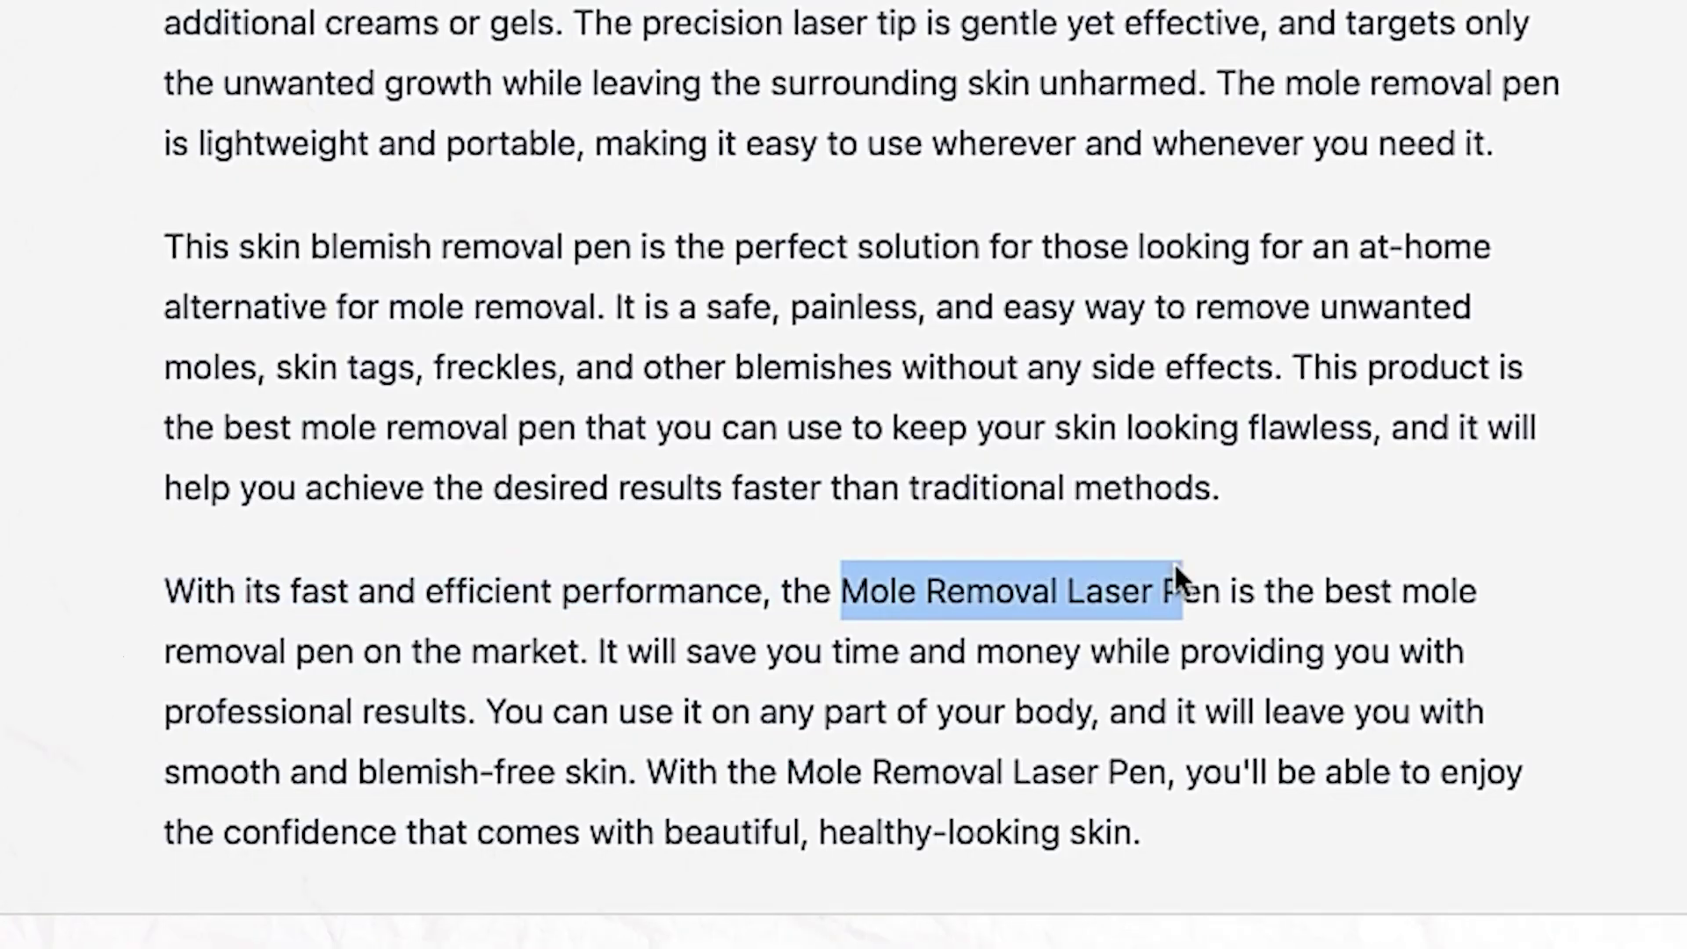
click(897, 703)
drag(781, 788, 1149, 787)
click(1134, 783)
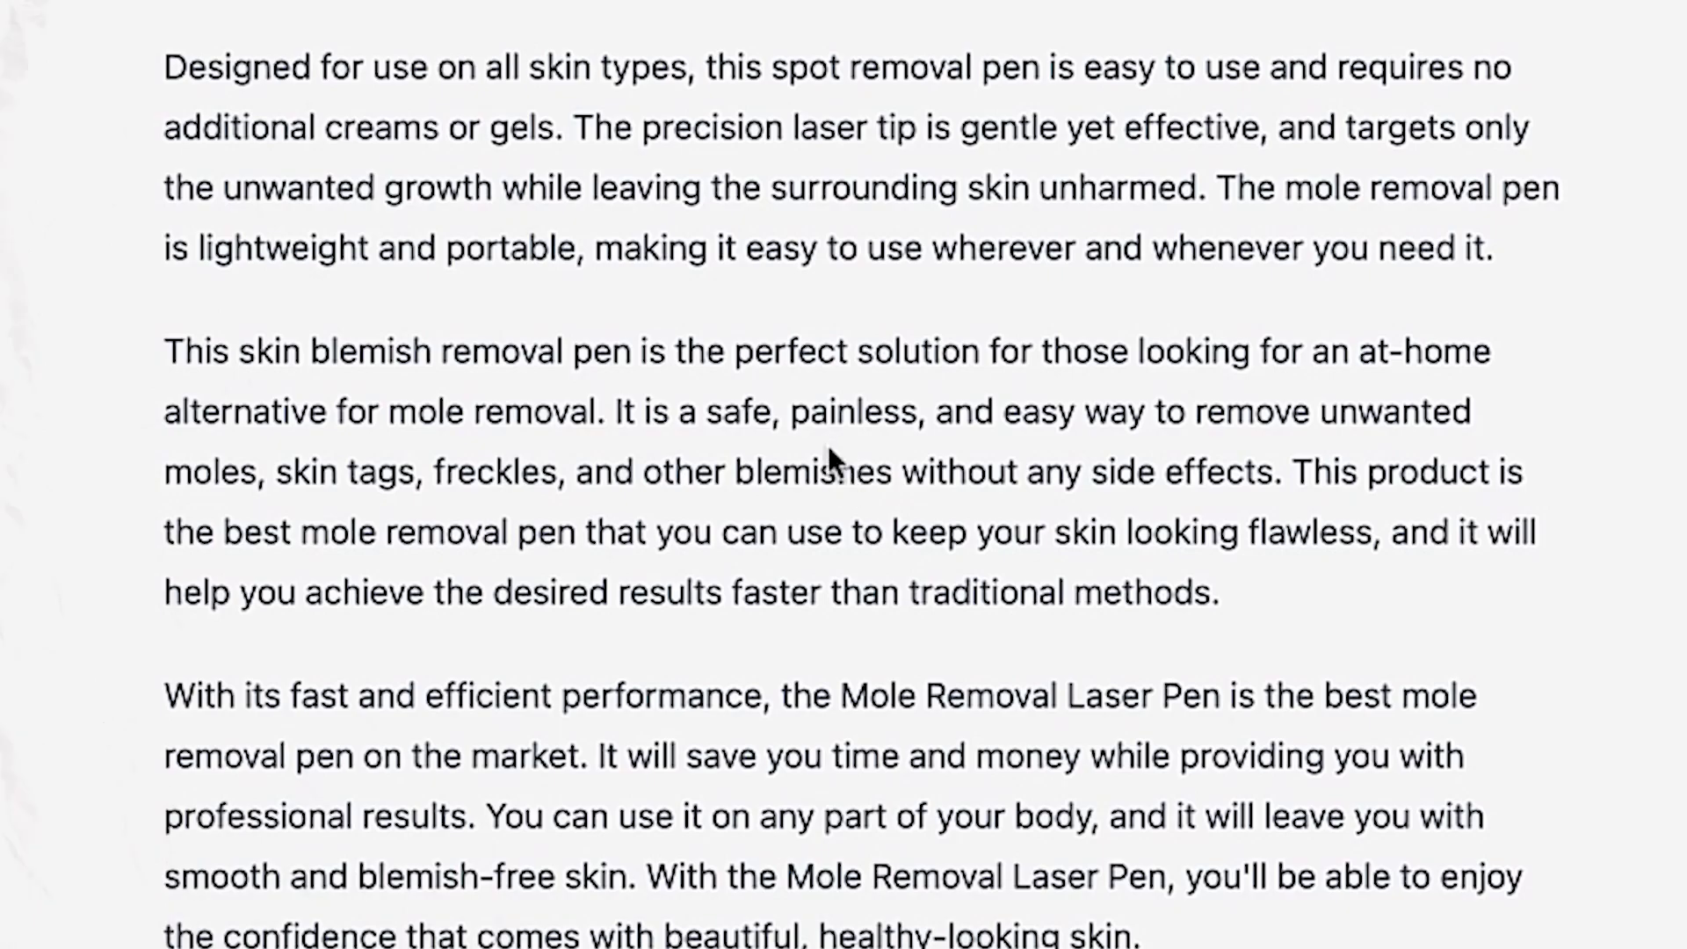
drag(1287, 193, 1489, 195)
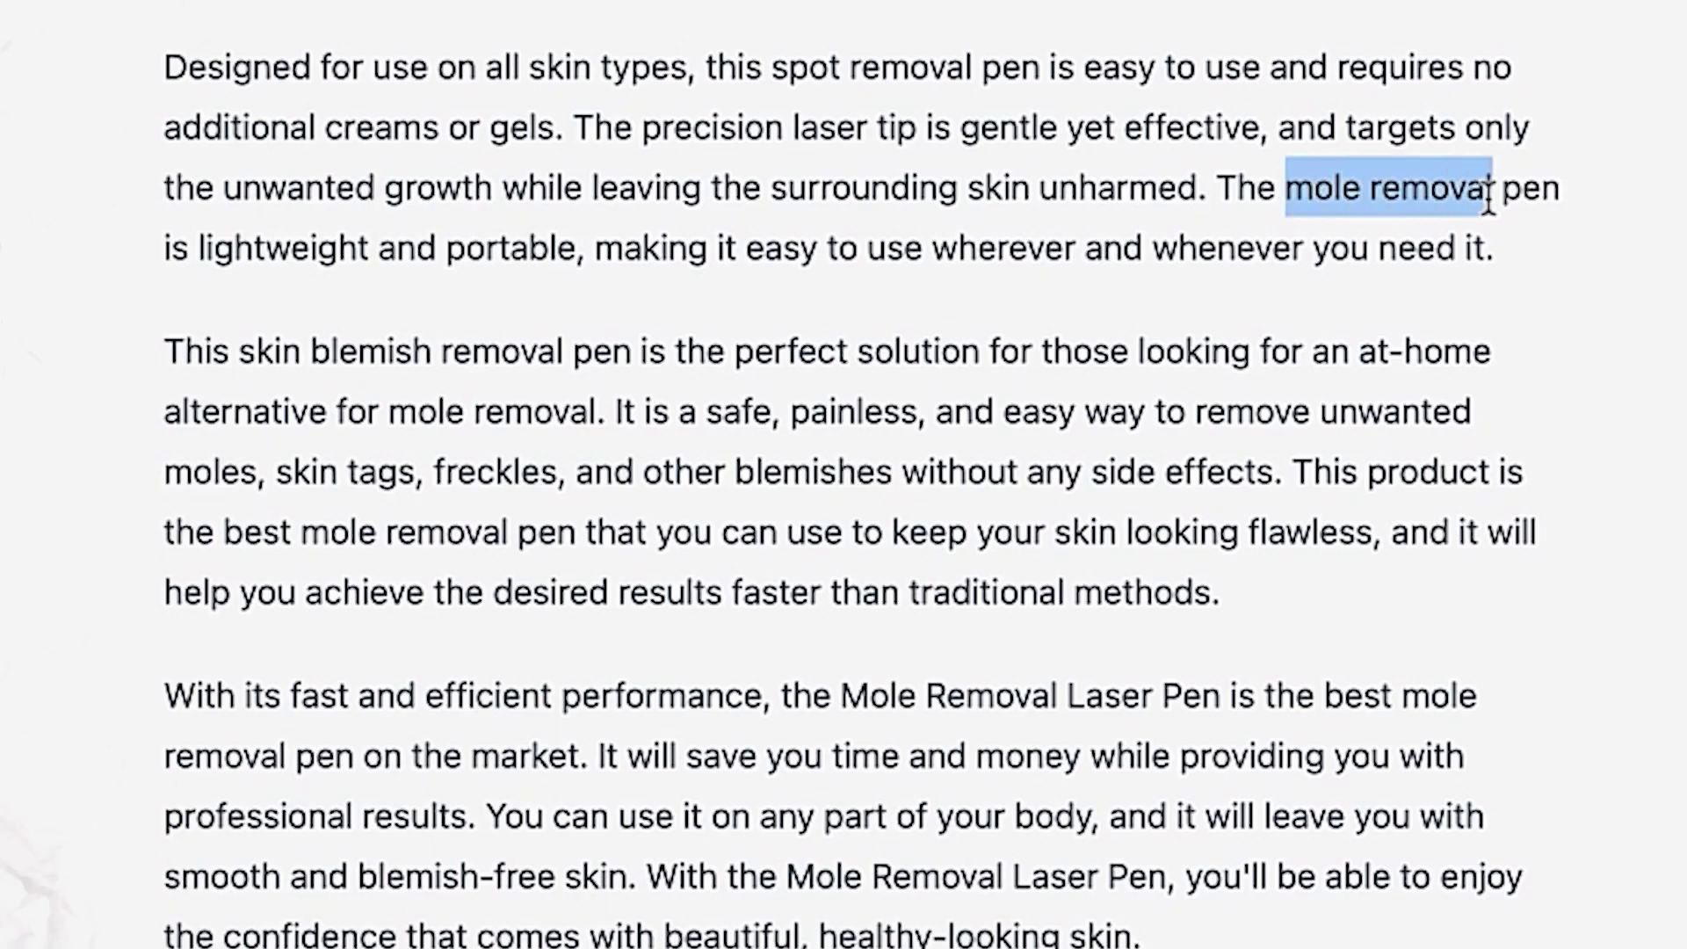
click(1531, 211)
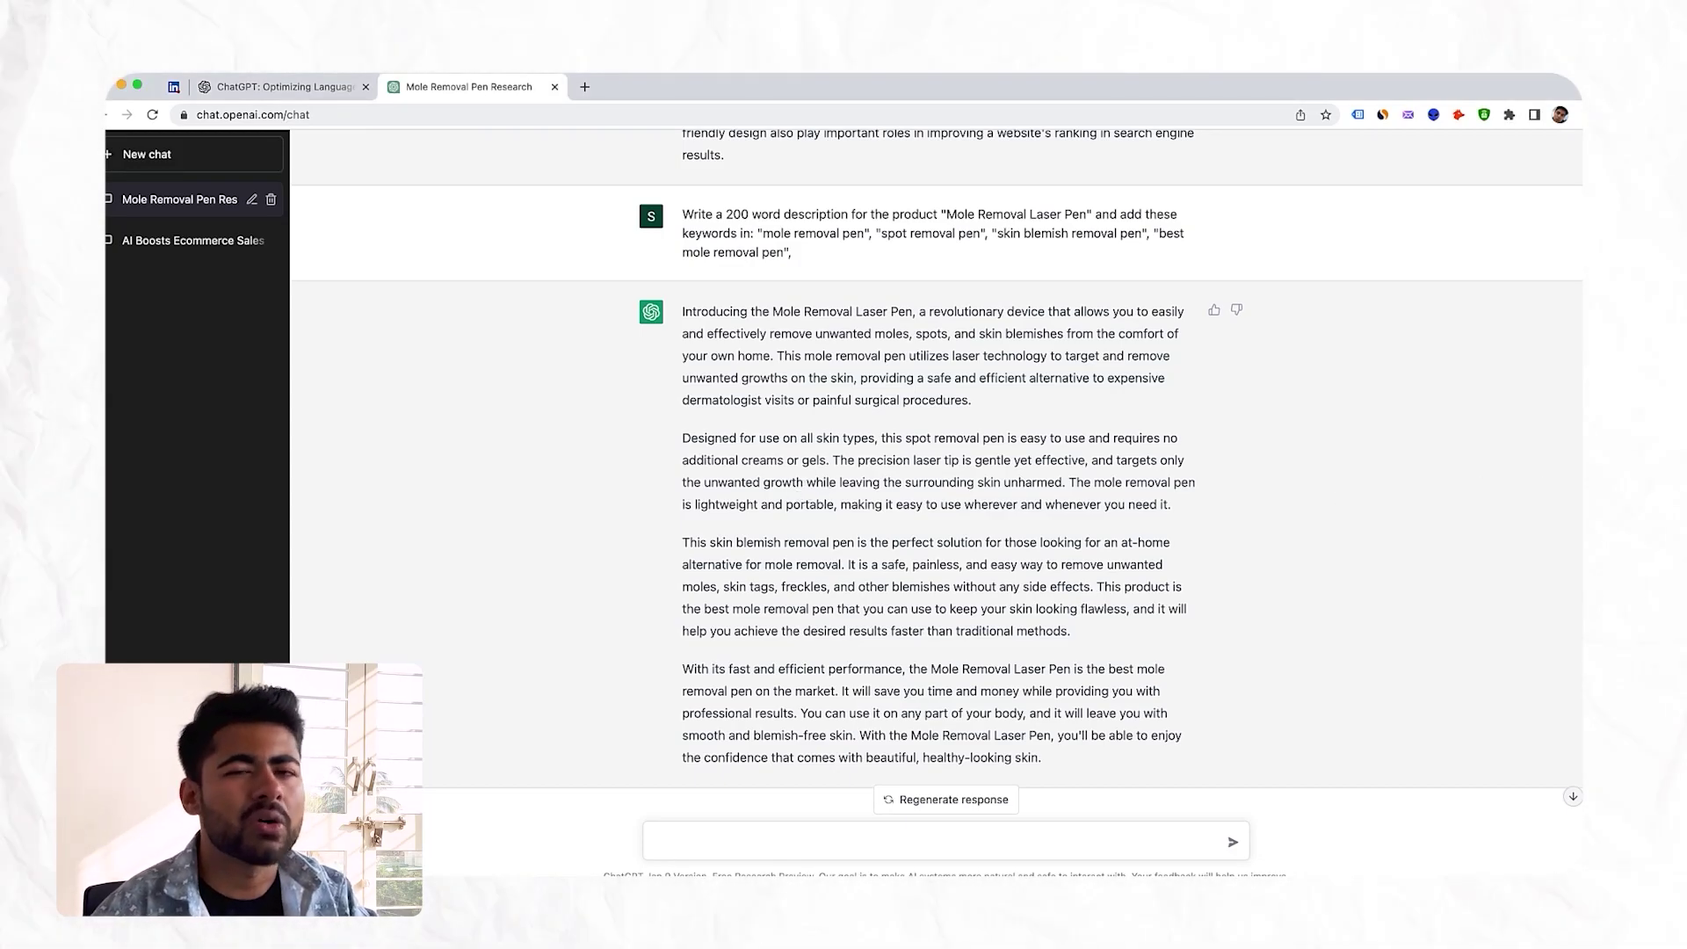
scroll(1462, 448, down, 1)
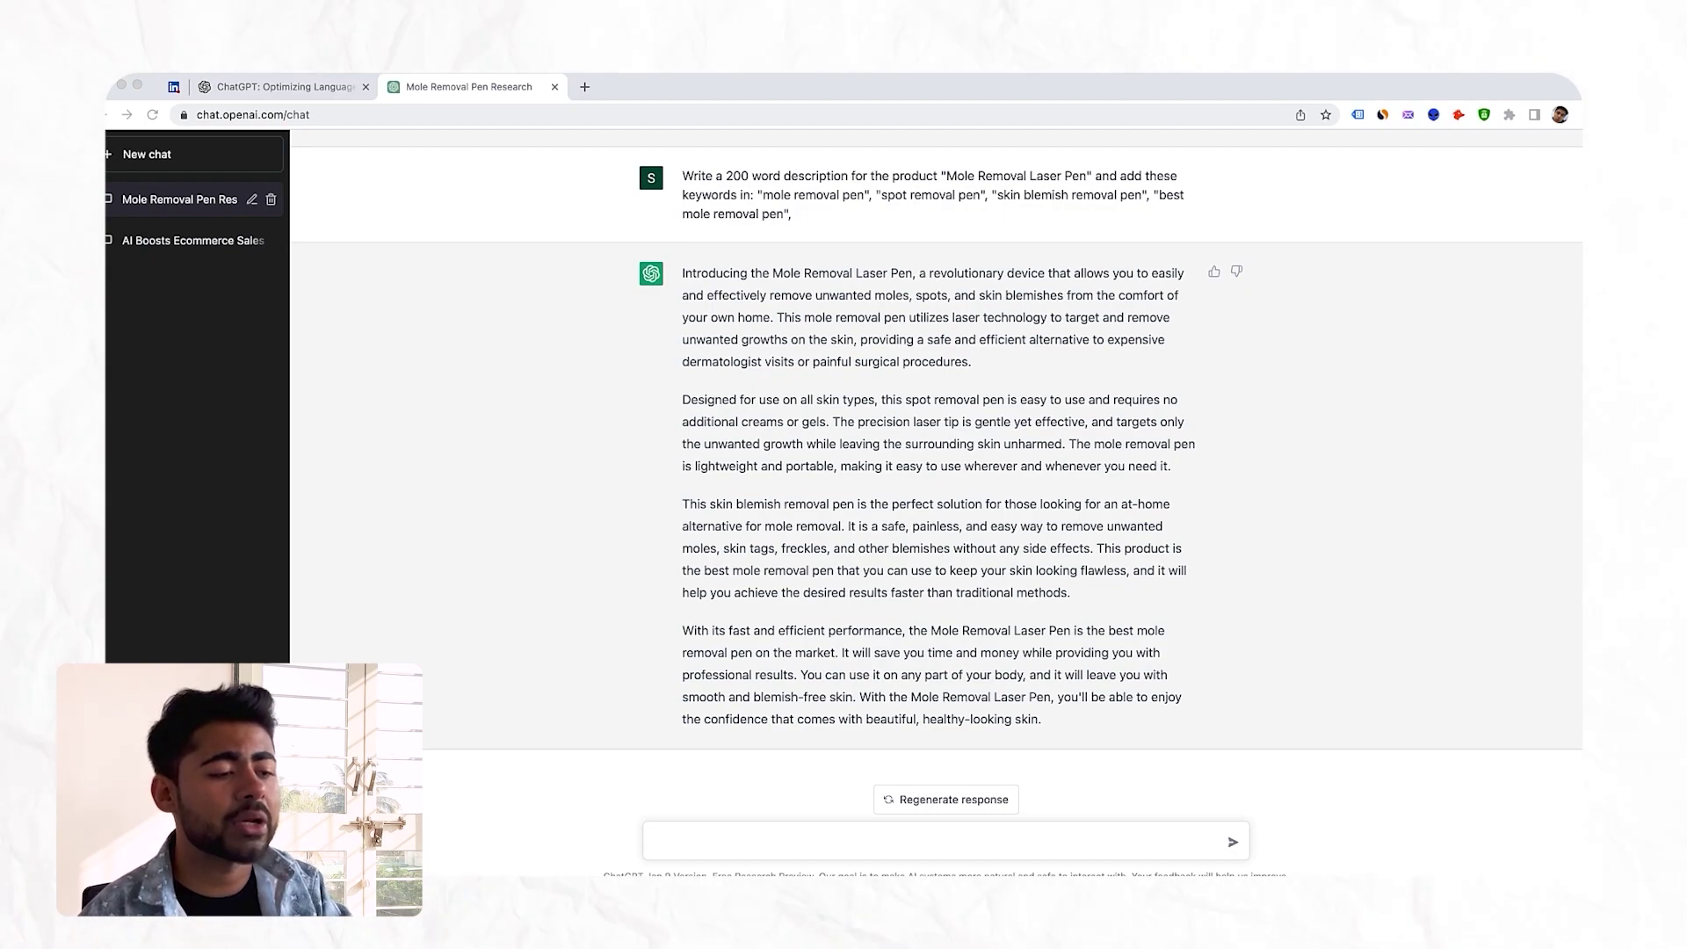
Step: Send the prompt "Give me 5 more product titles like this one: Laser Plasma Pen Mole Removal Dark Spot Skin Tag Tattoo Mole Wart Remover Pen"
click(703, 841)
key(ctrl+v)
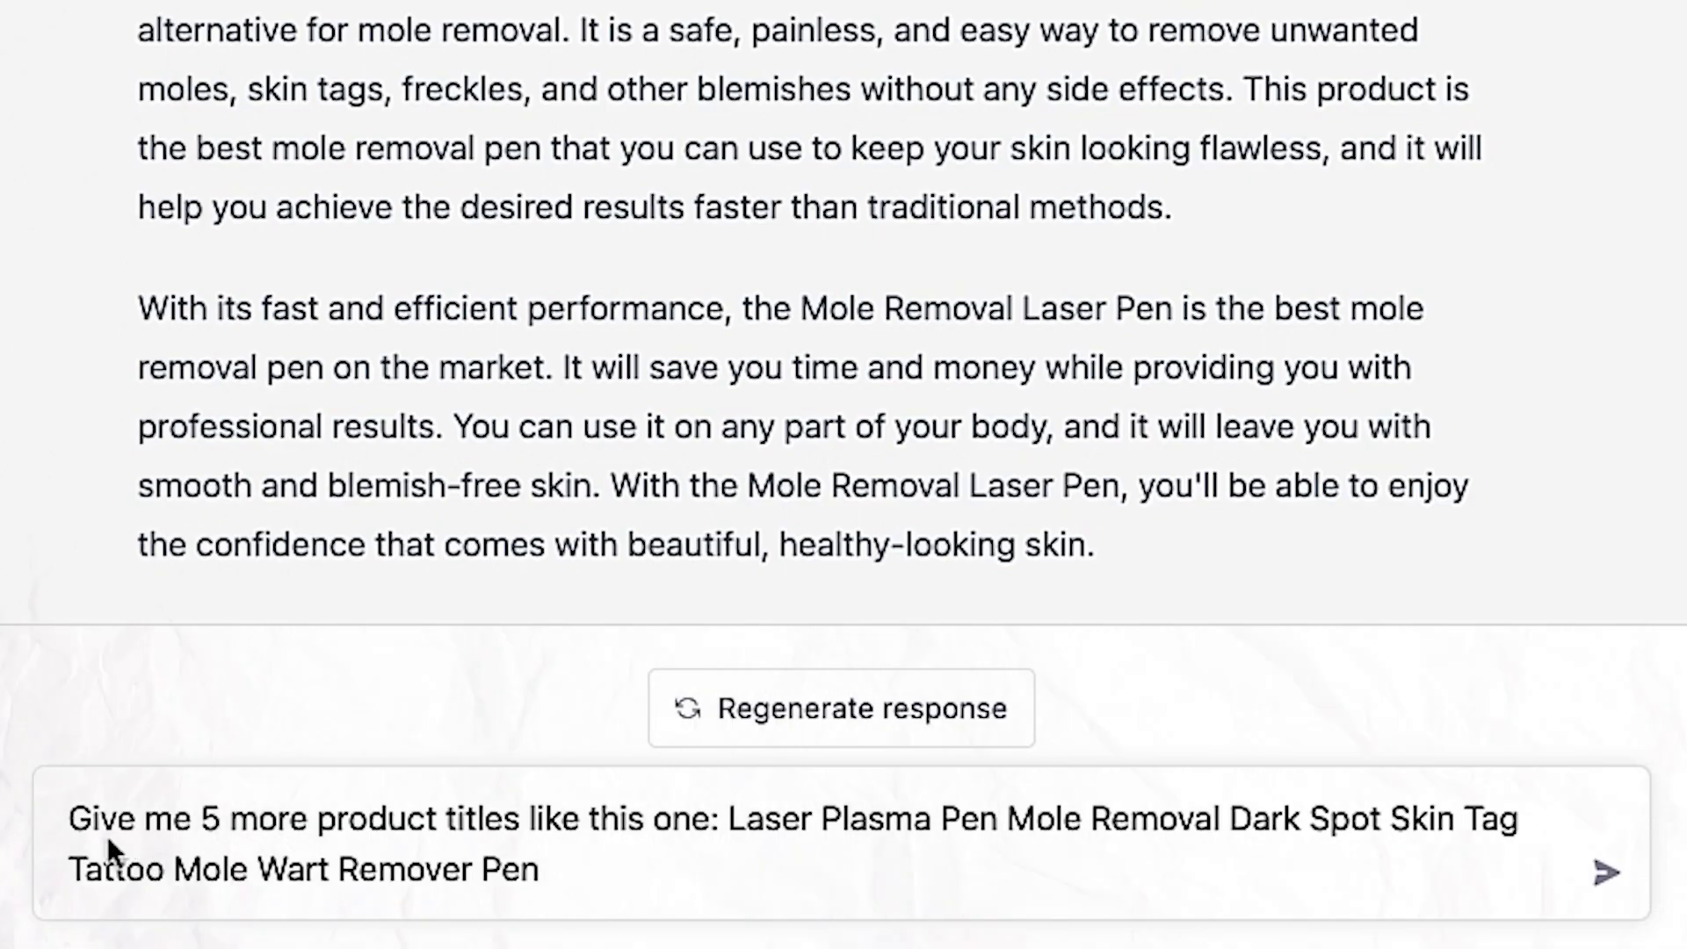
drag(68, 818, 691, 839)
click(694, 839)
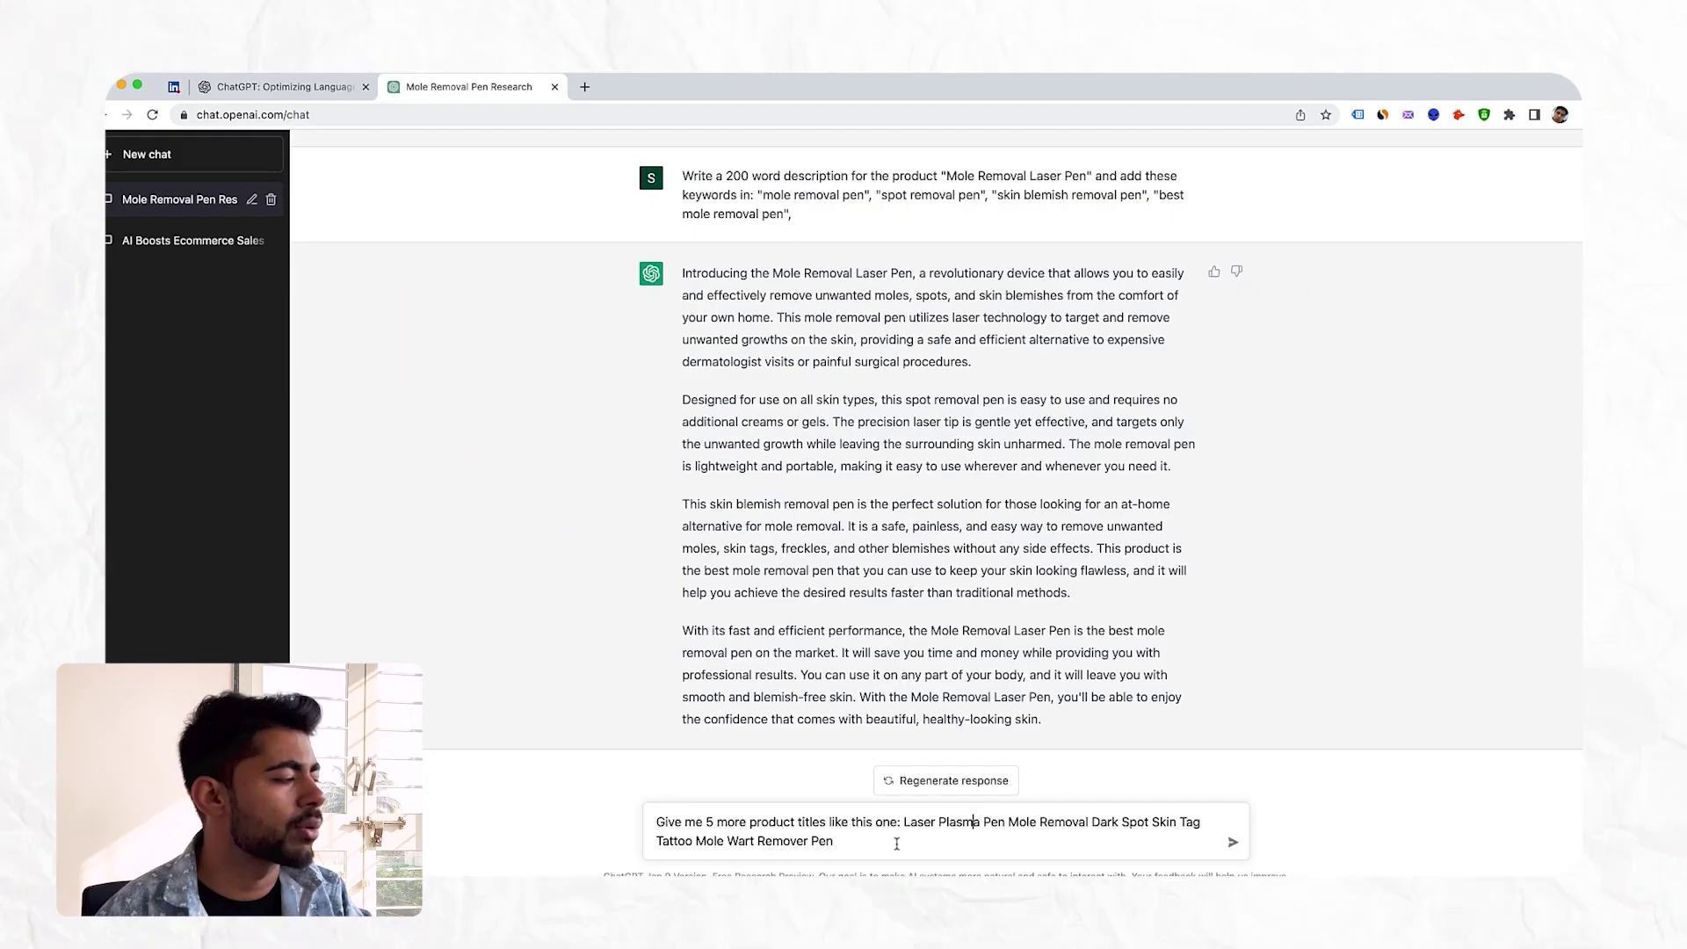
drag(896, 844, 903, 822)
click(904, 823)
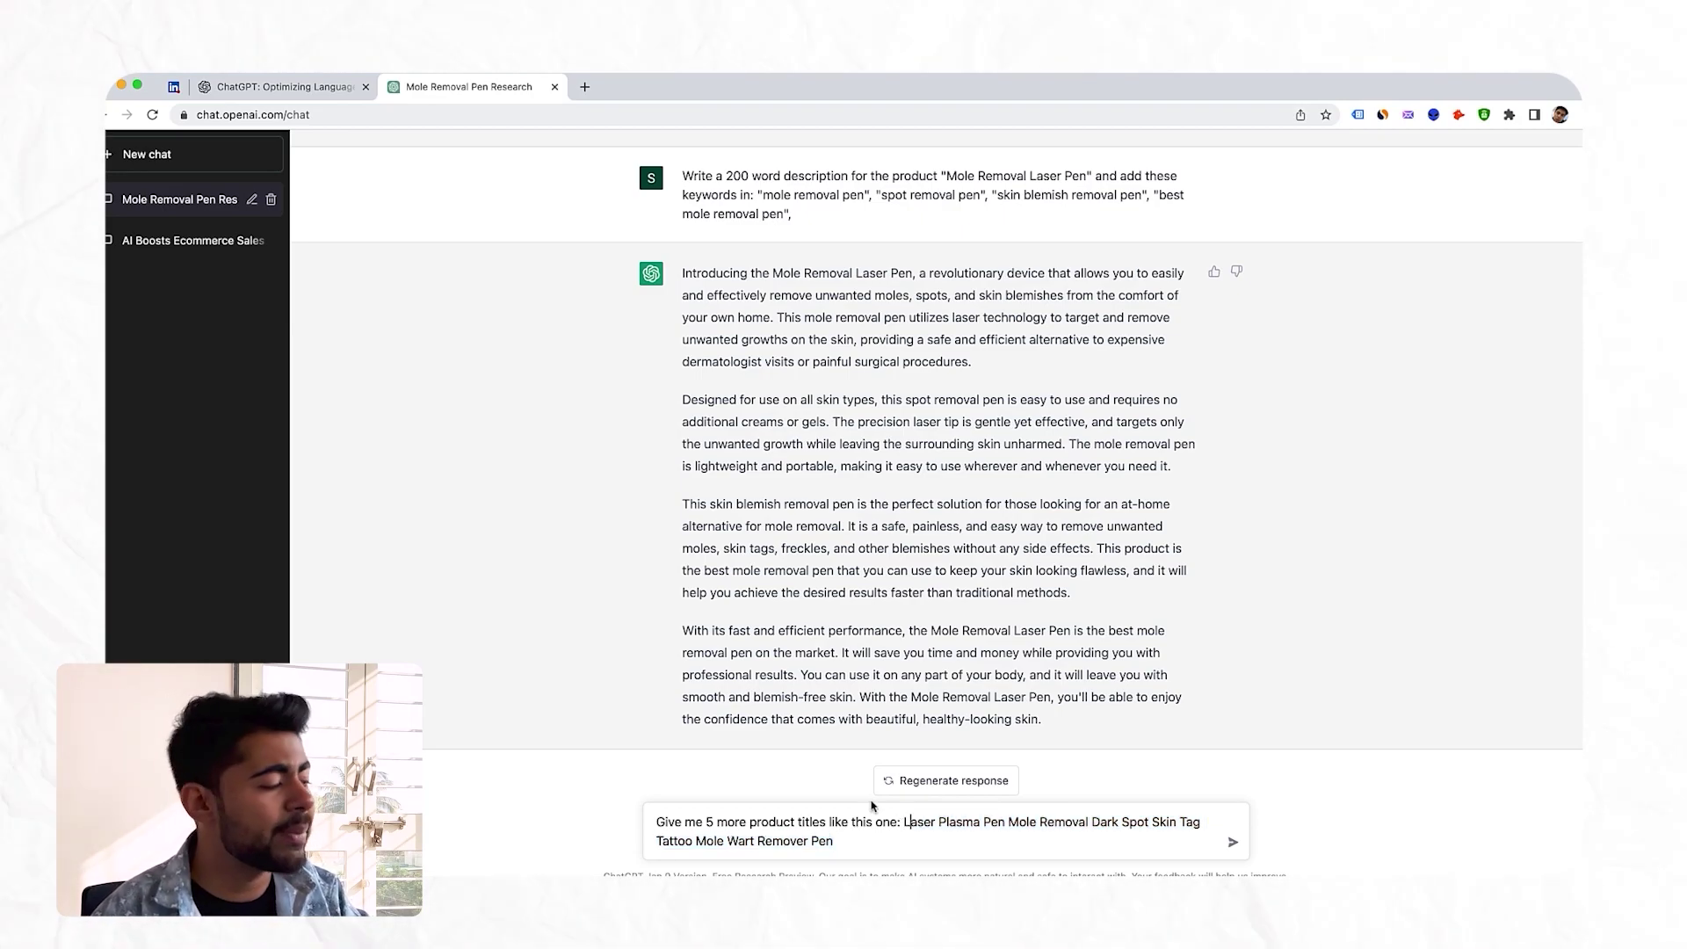
double_click(889, 824)
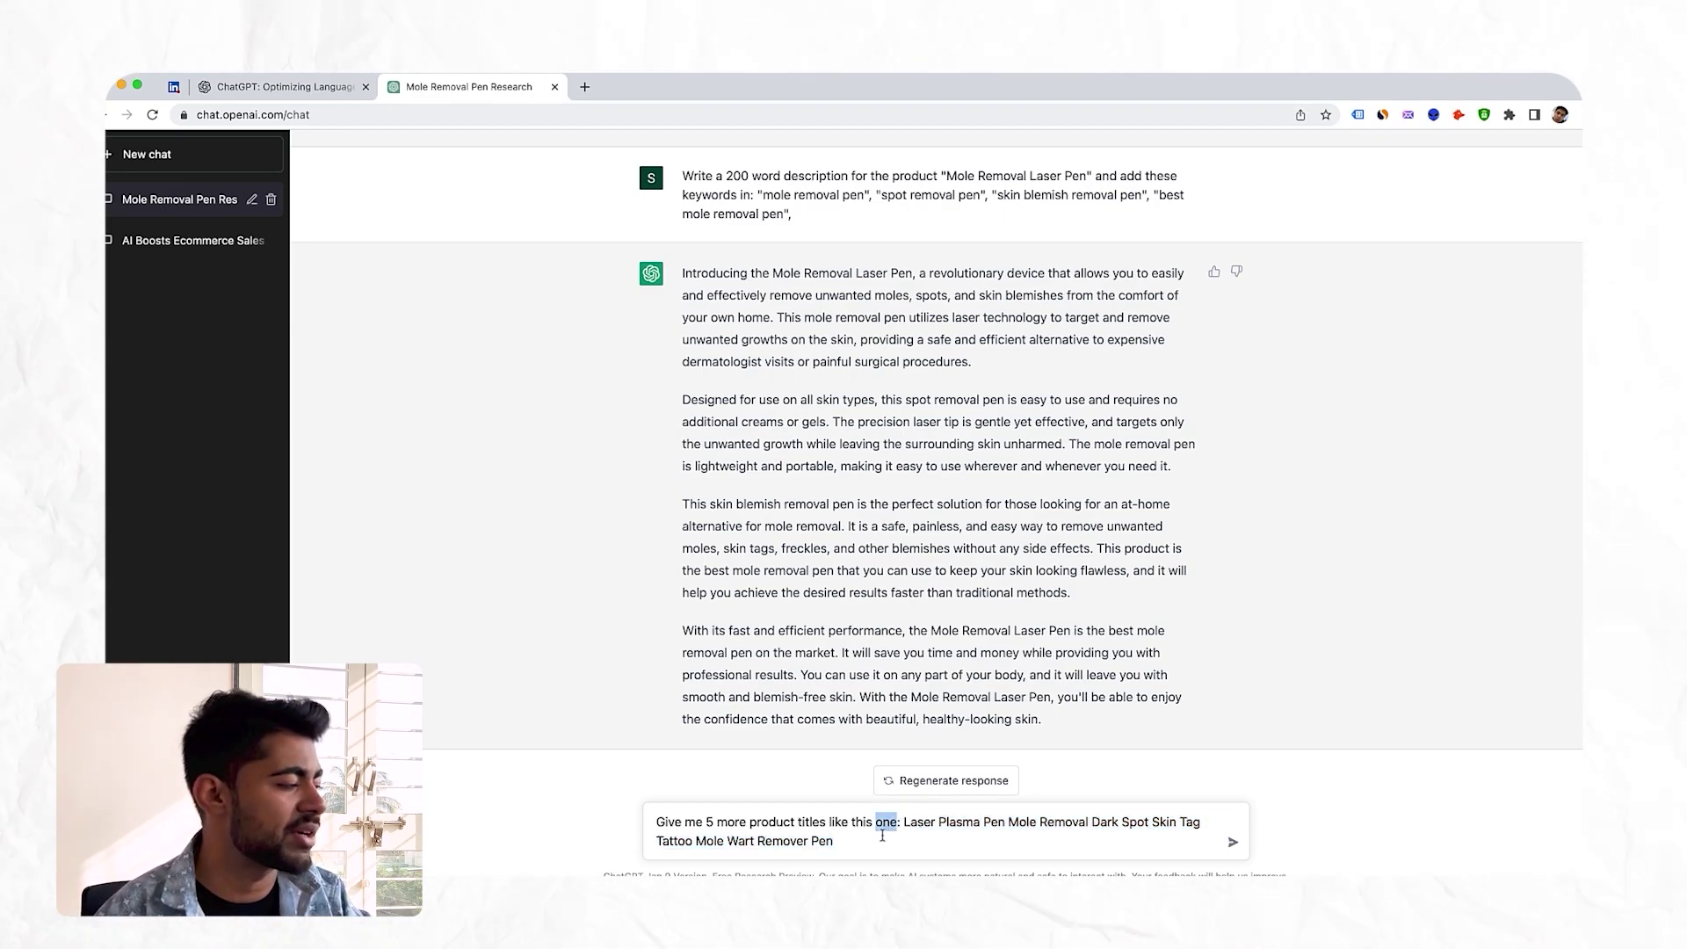
click(1234, 845)
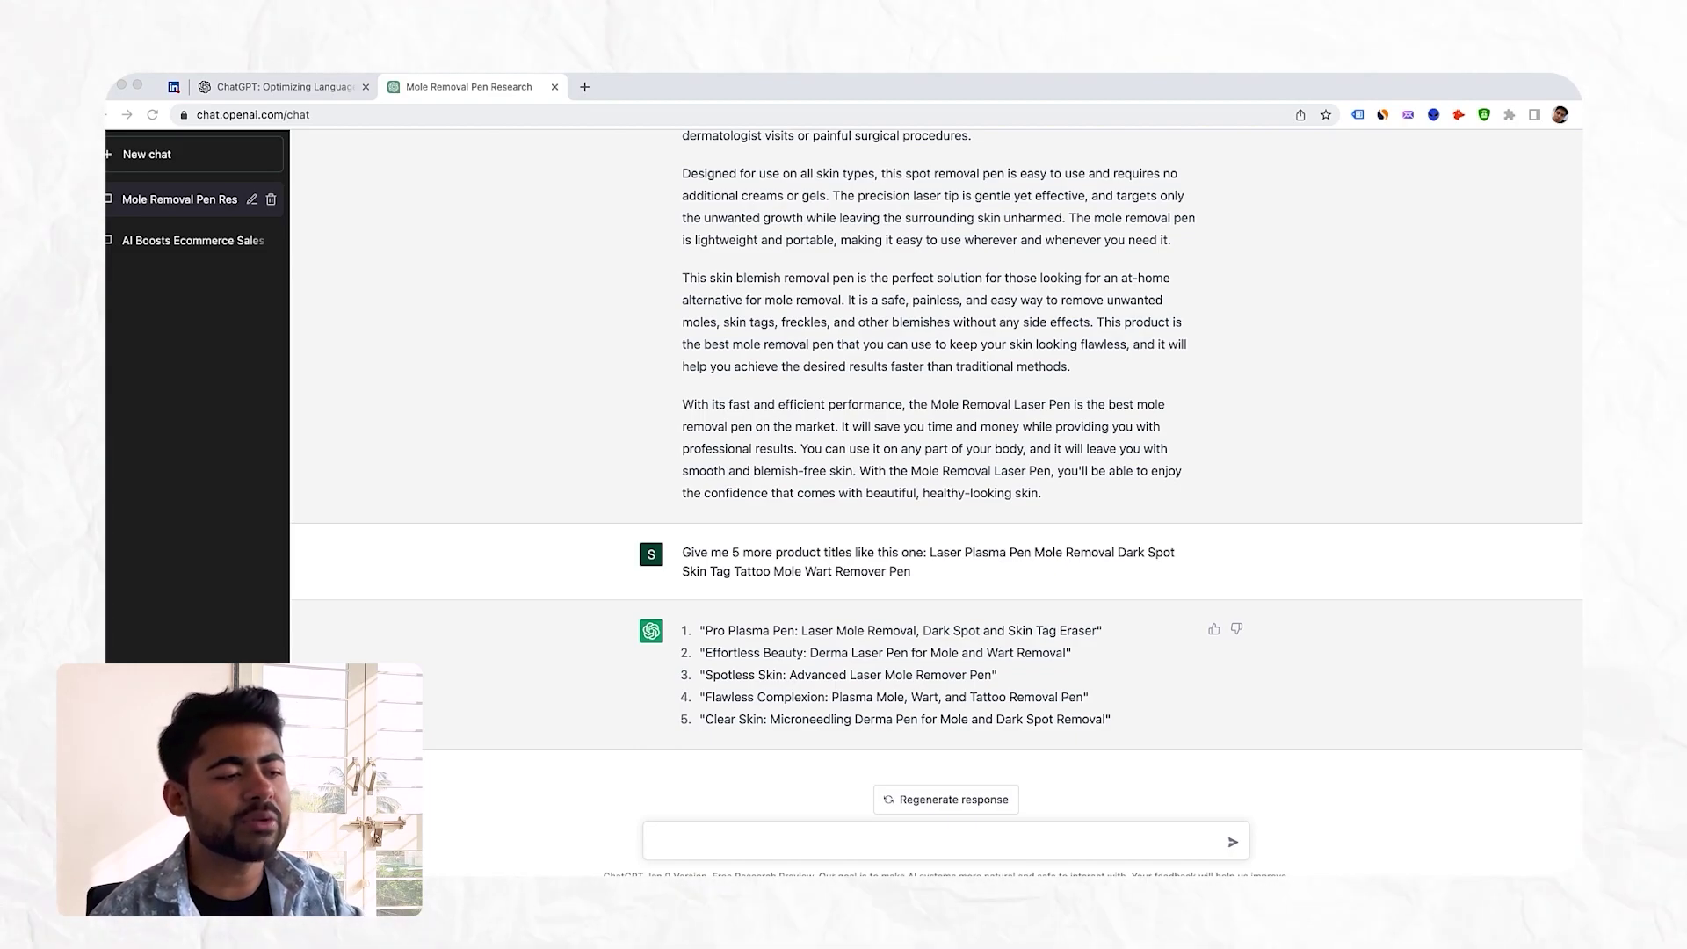
Step: Send "Write a 200 word blog post on why a mole removal laser pen is necessary and how to use it properly. Make it fun, entertaining, and witty."
click(806, 845)
key(super+v)
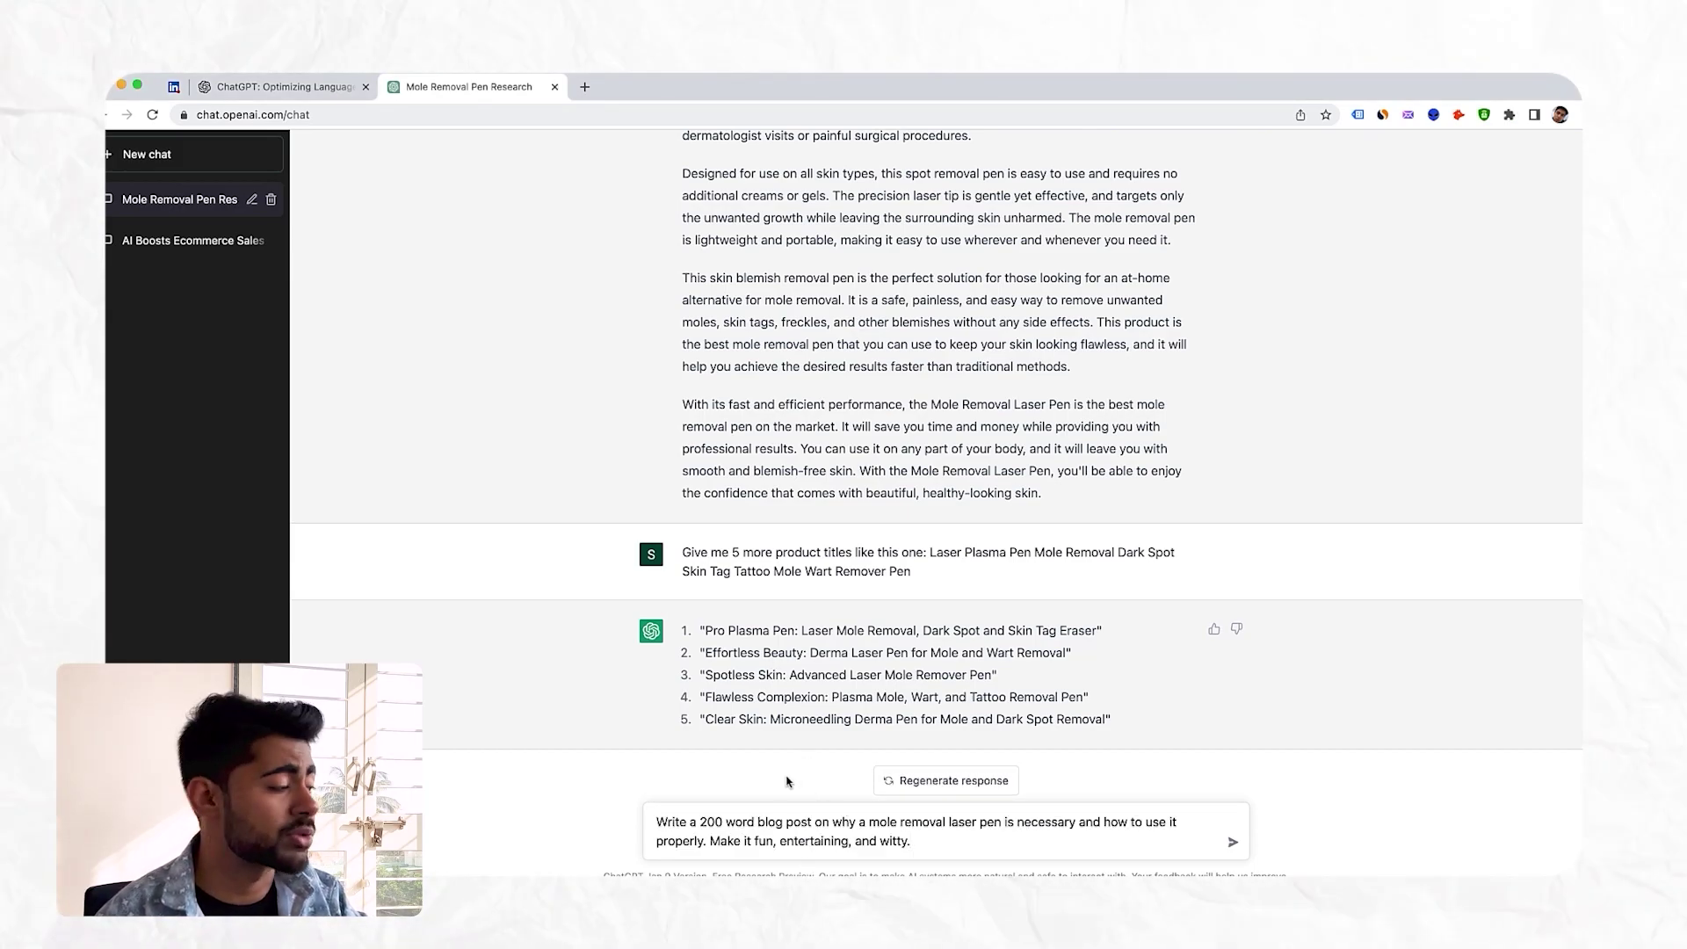
drag(668, 841, 763, 816)
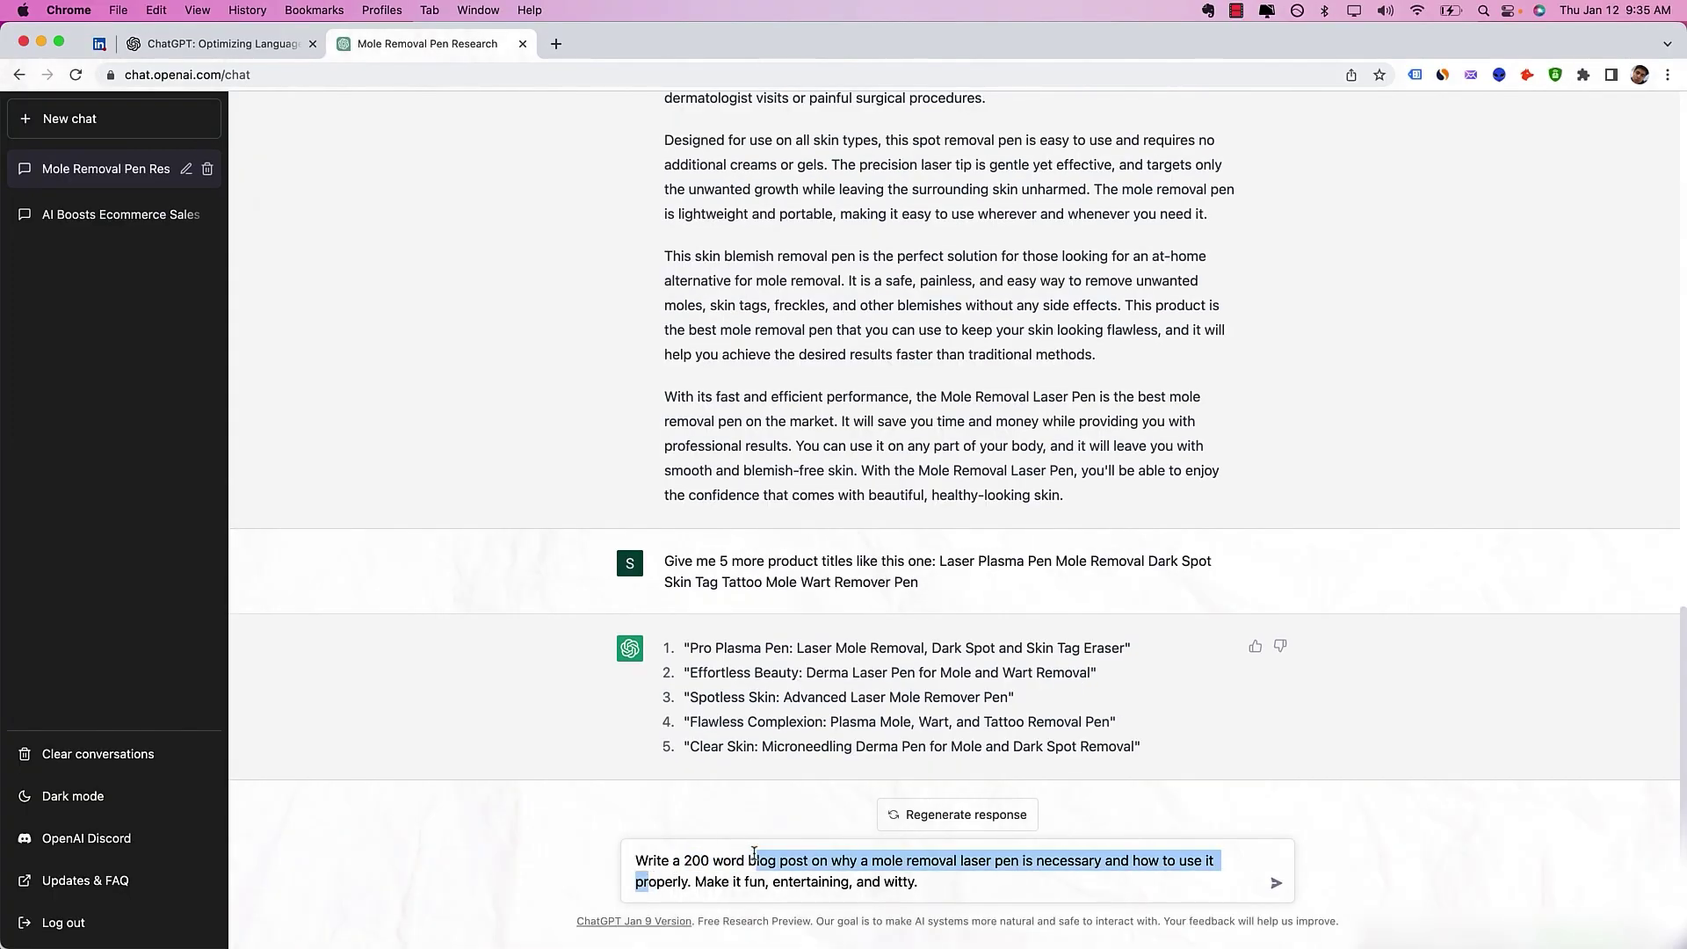
click(754, 857)
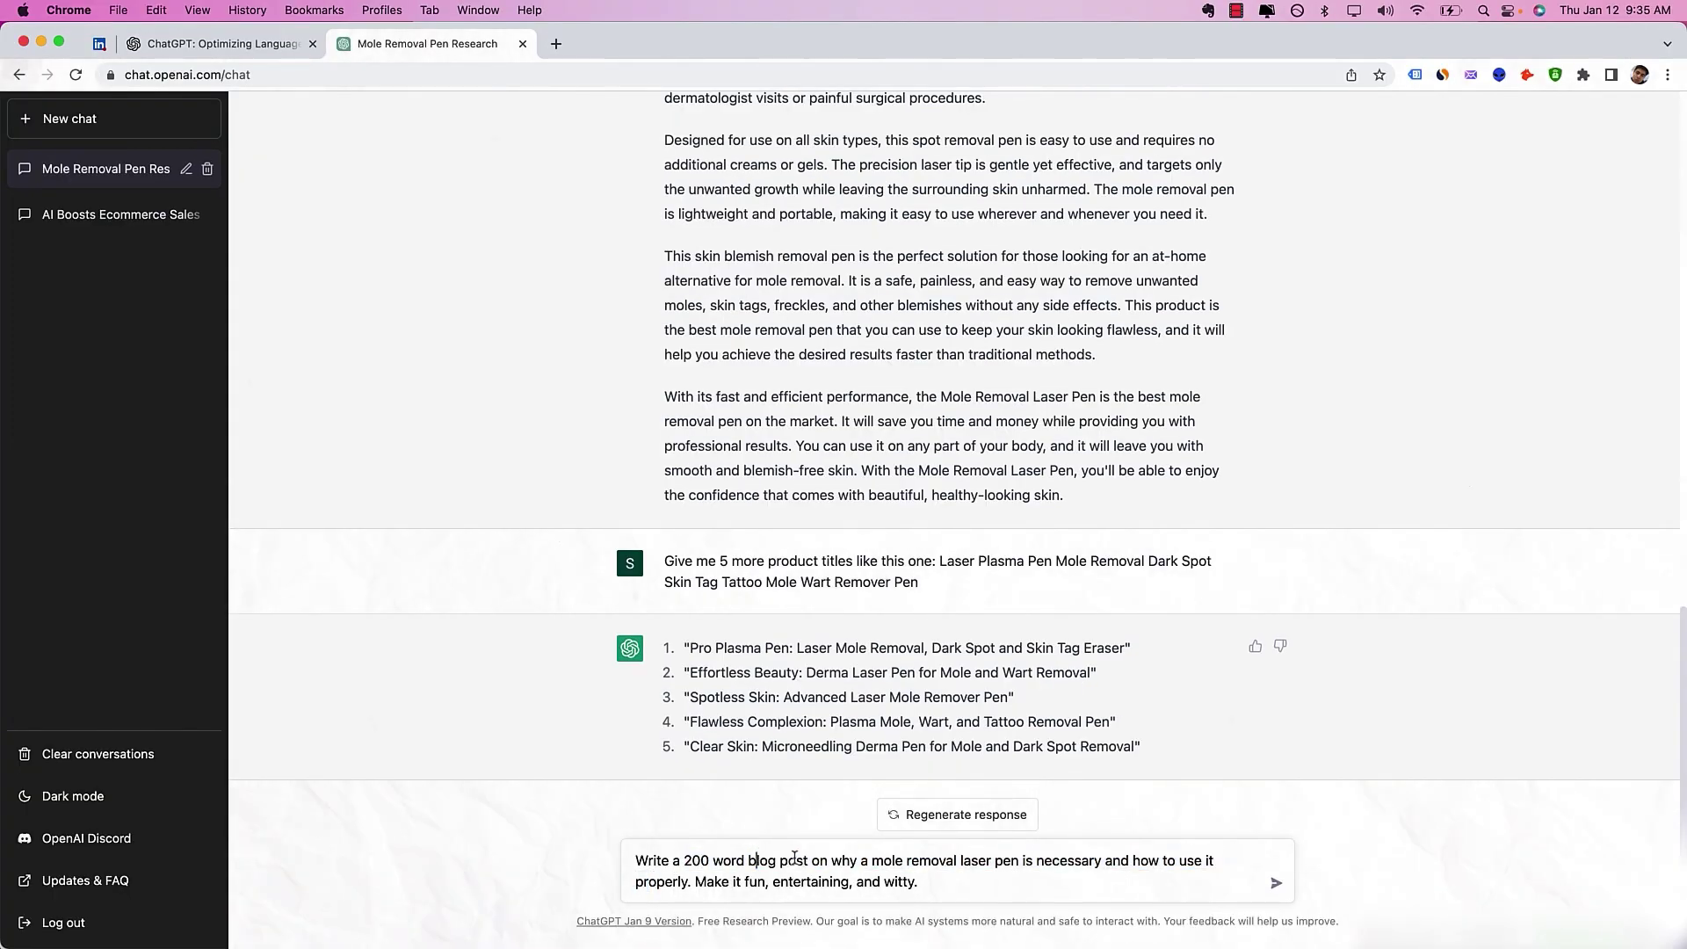
drag(860, 868, 1208, 863)
click(1025, 875)
click(1202, 863)
click(984, 883)
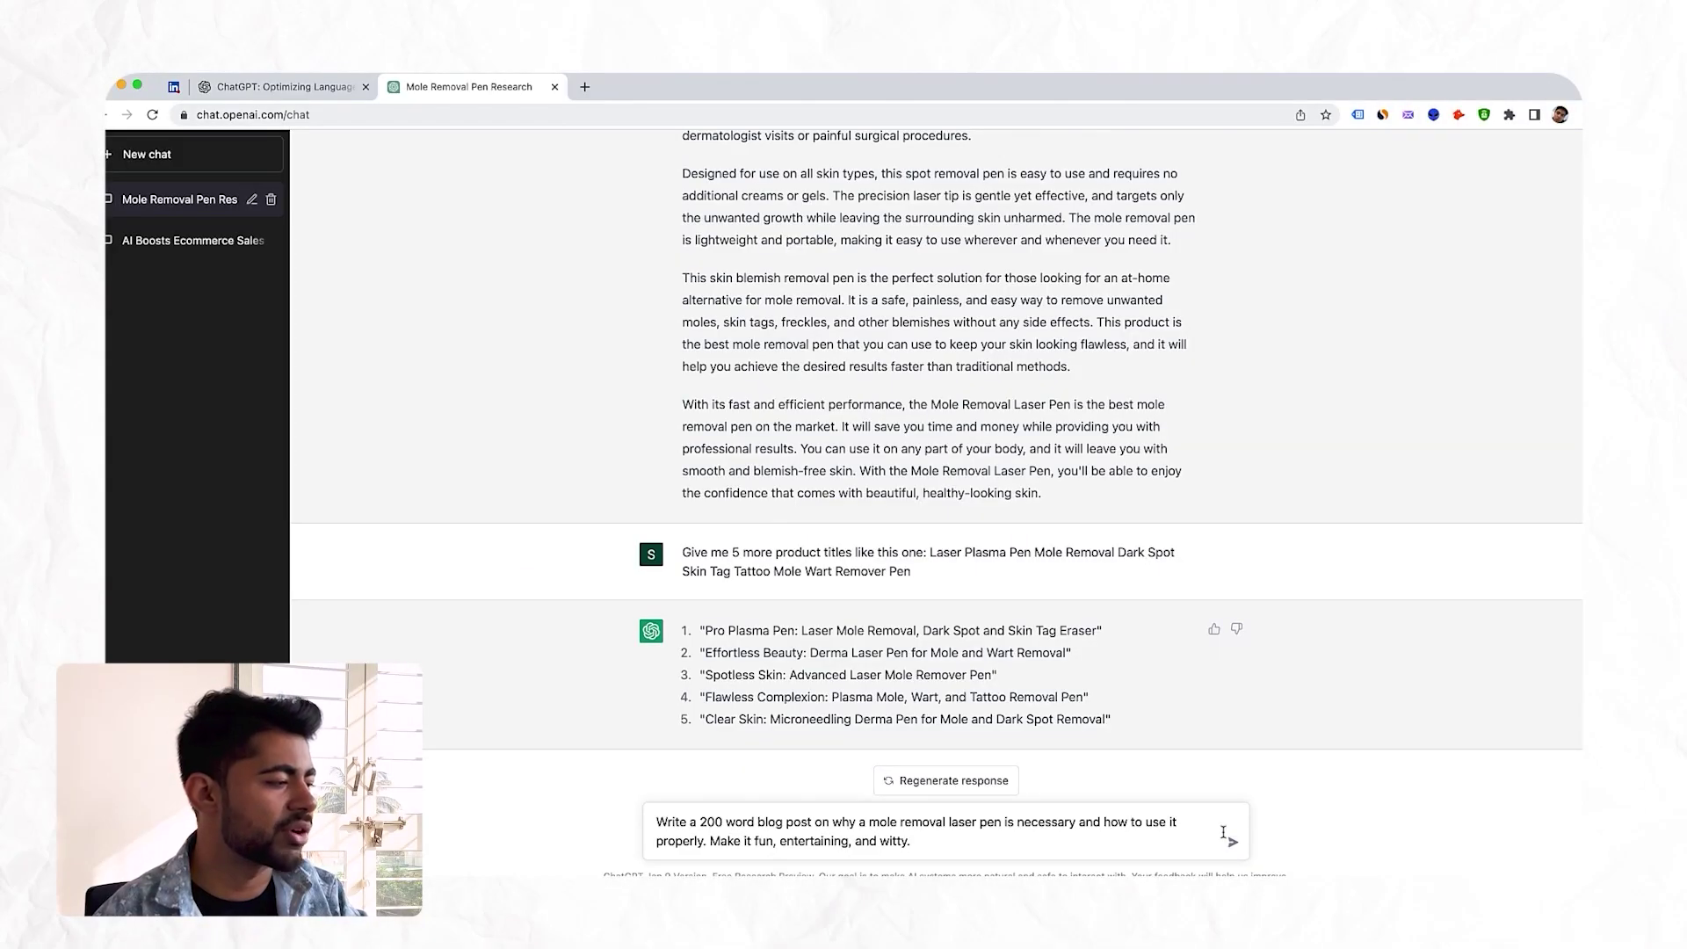
click(1230, 841)
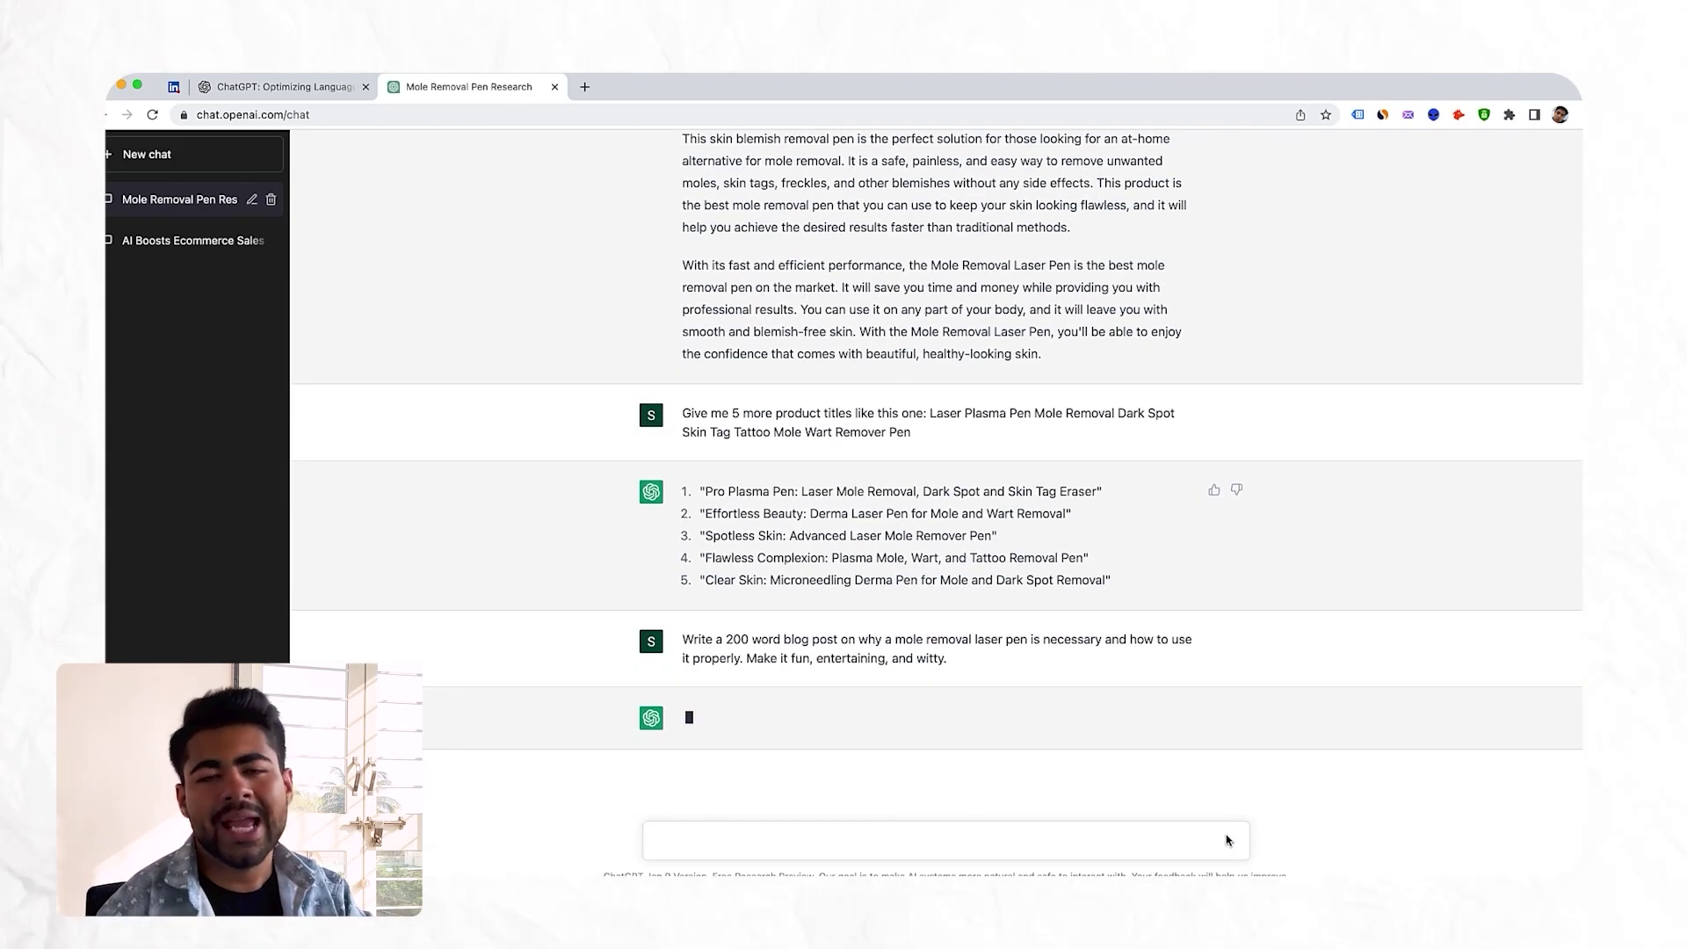
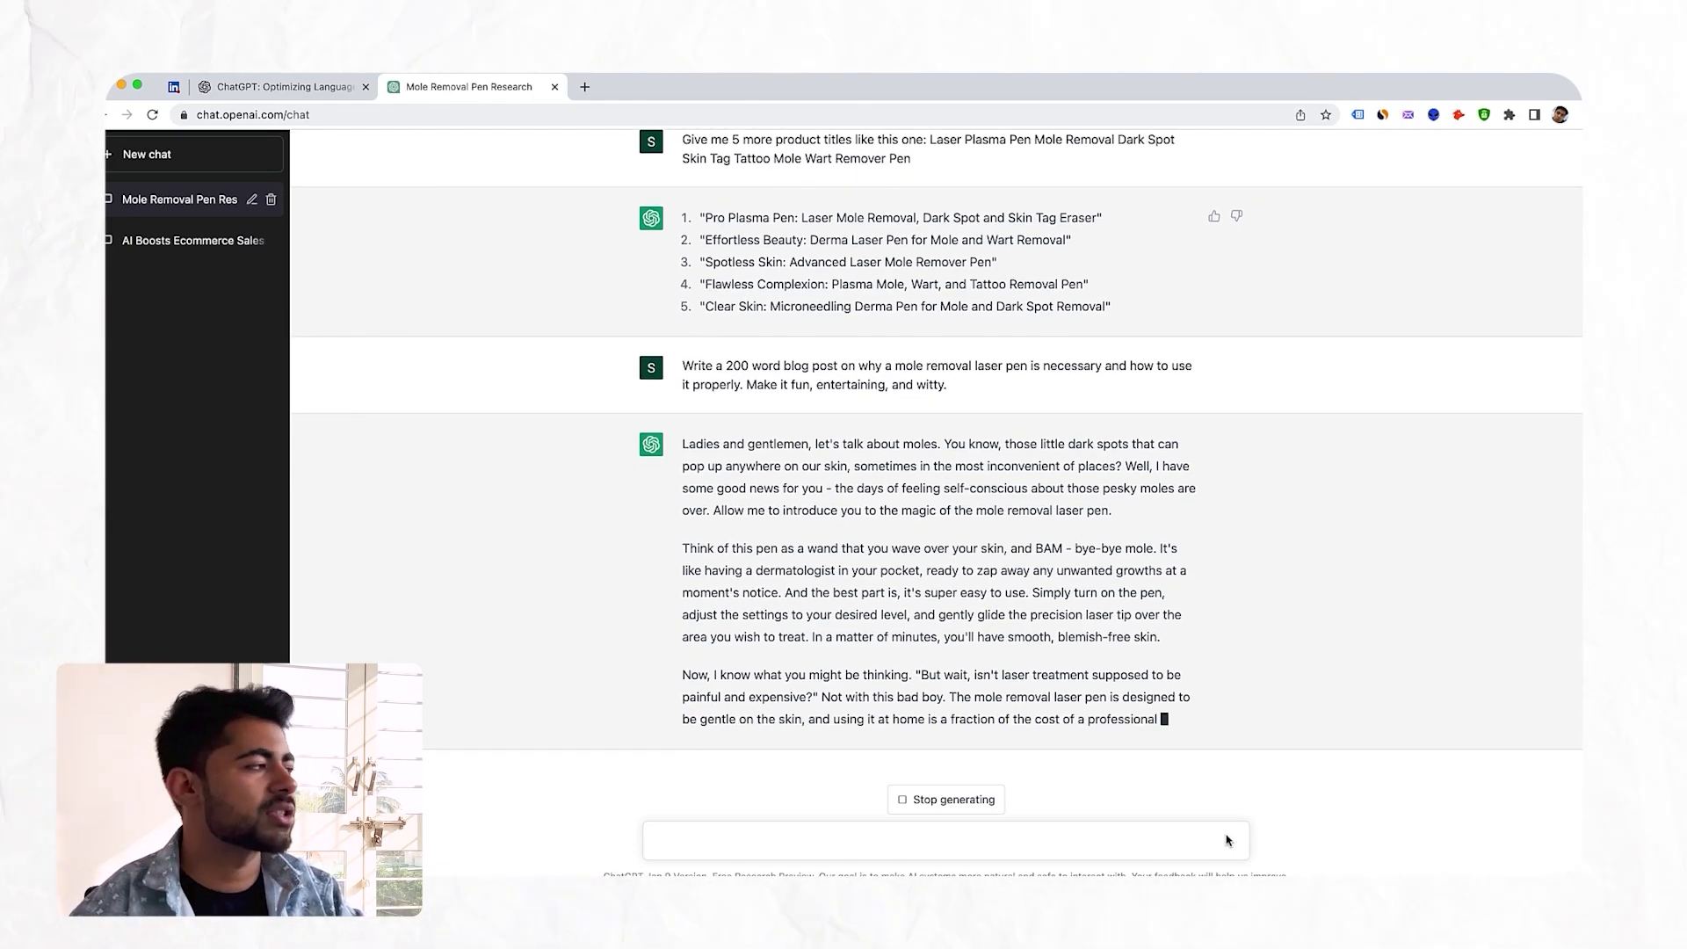
Step: Revisit the earlier keyword suggestions in the conversation and return to the blog post reply
scroll(1098, 633, up, 20)
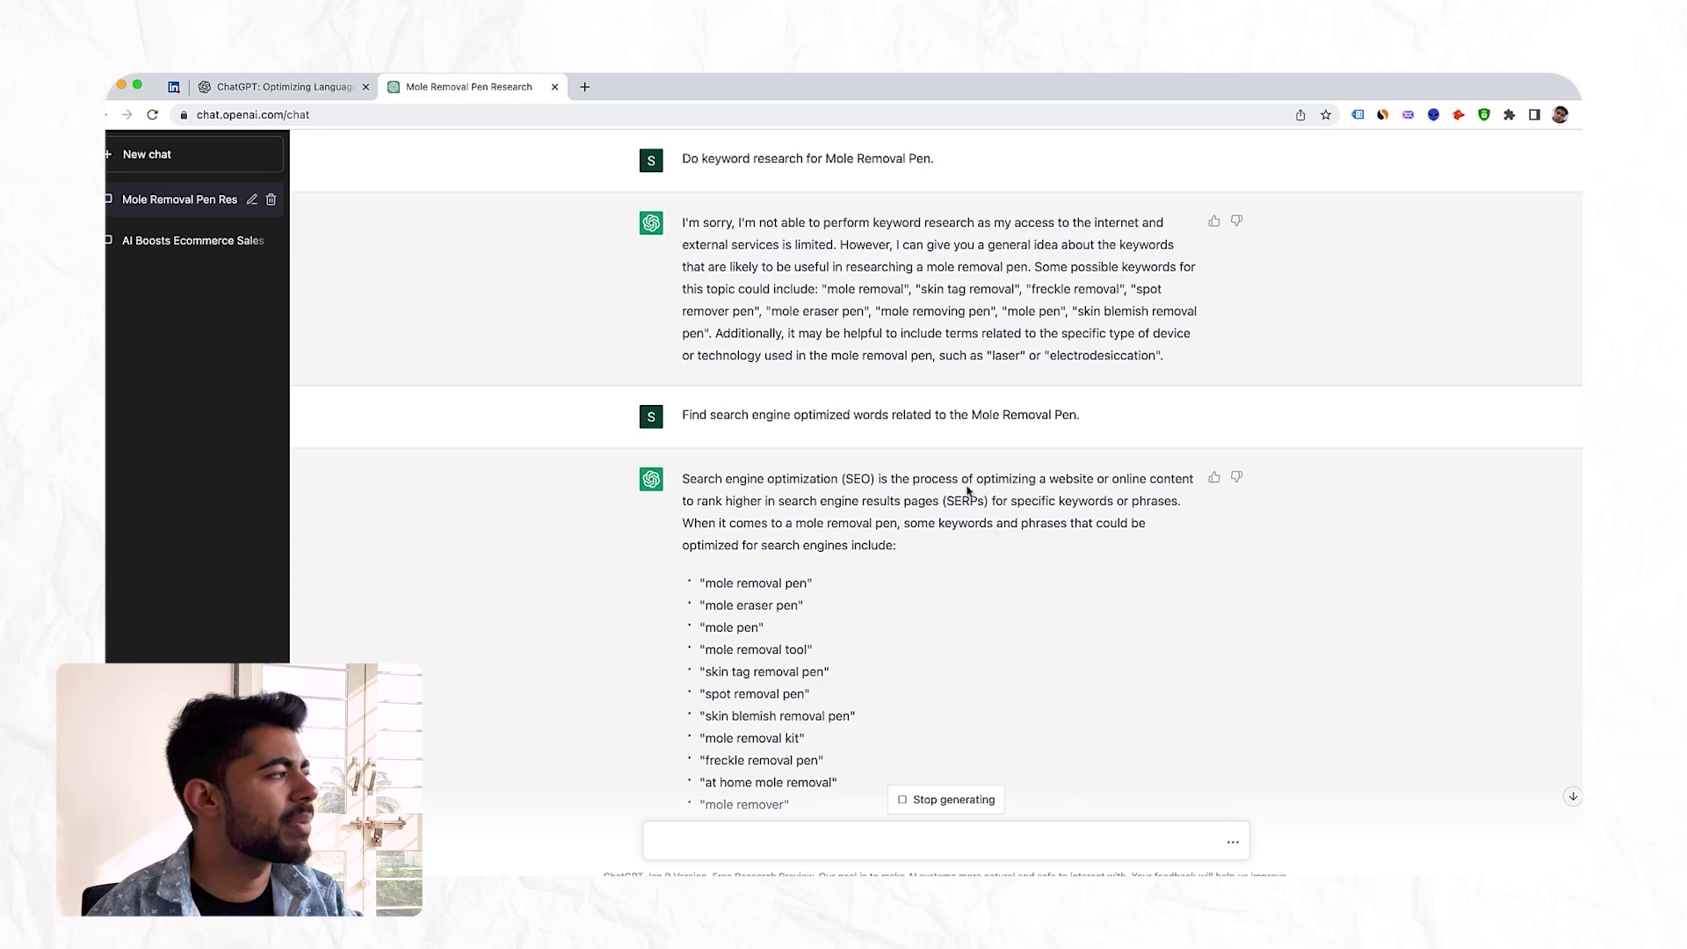
scroll(821, 400, down, 3)
drag(822, 527, 697, 330)
scroll(691, 569, down, 7)
scroll(691, 570, down, 8)
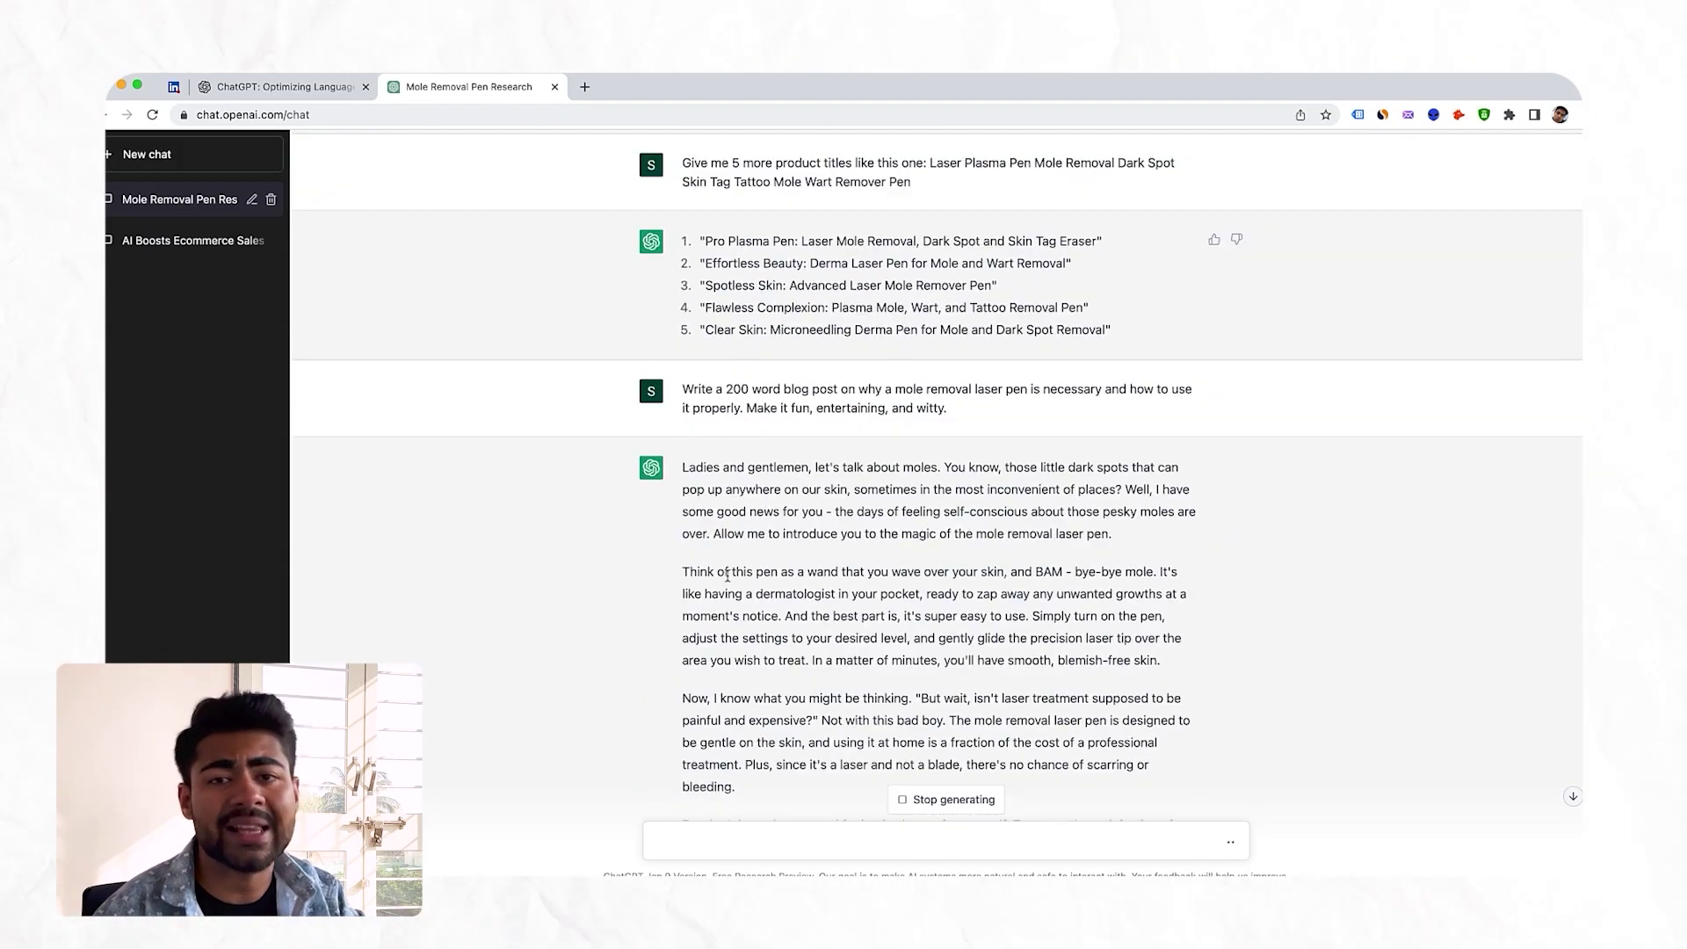
Step: Read through the full mole removal pen blog post, from its opening paragraph to its closing line
scroll(727, 576, down, 2)
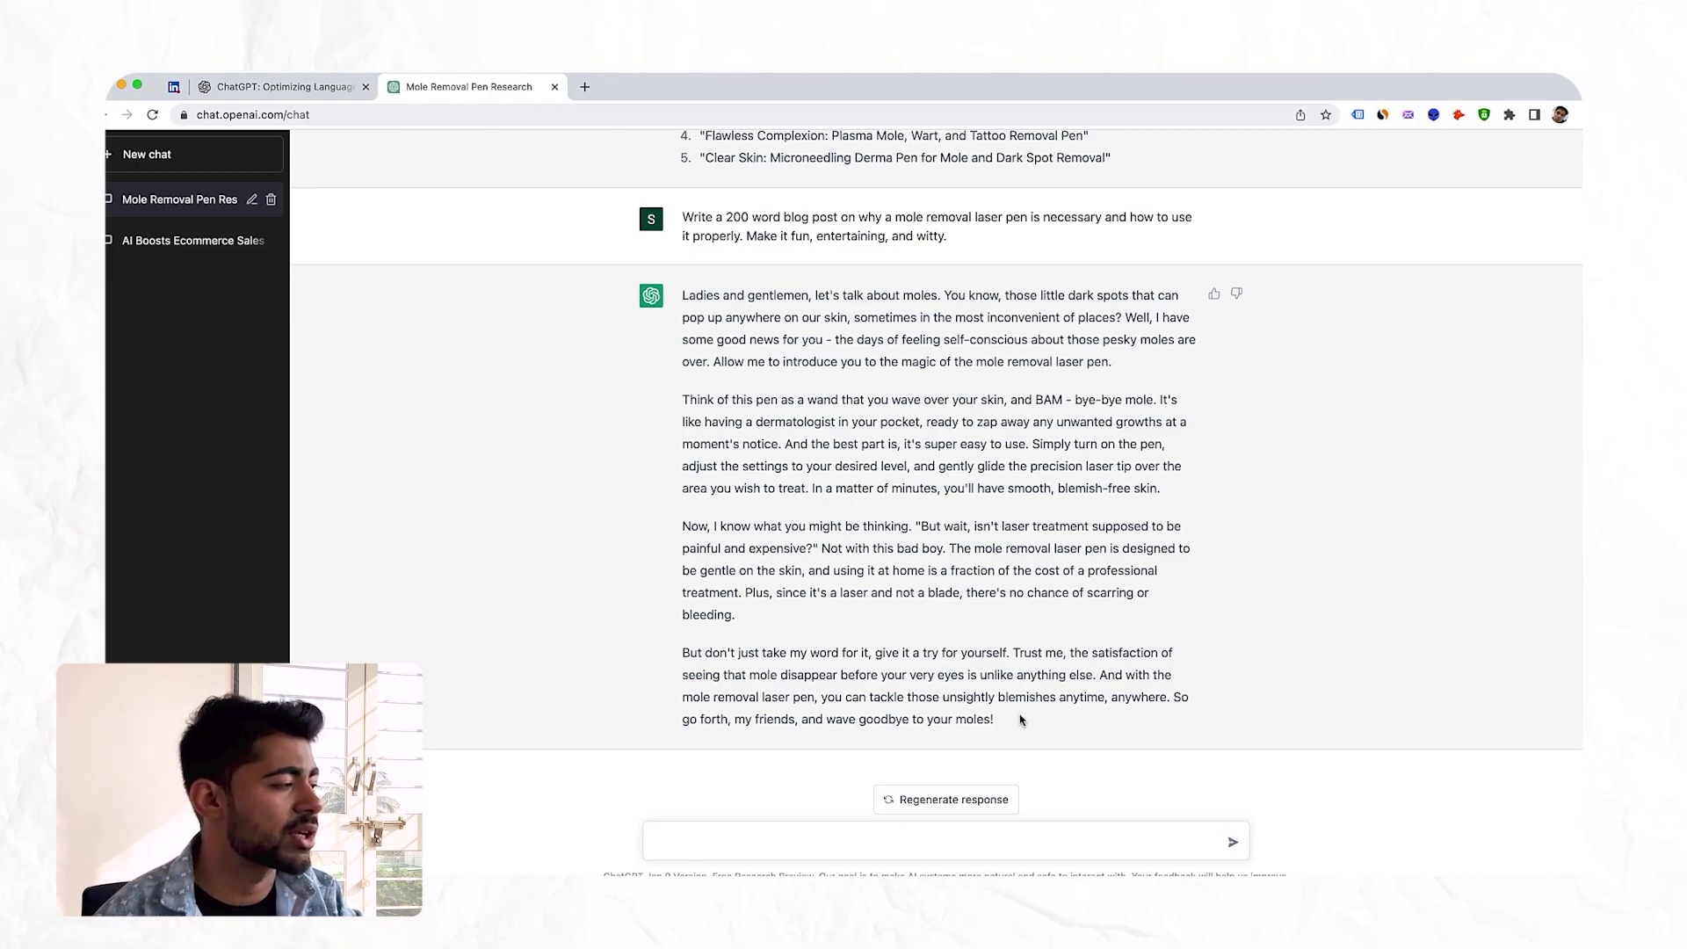
drag(1021, 721, 718, 292)
click(514, 234)
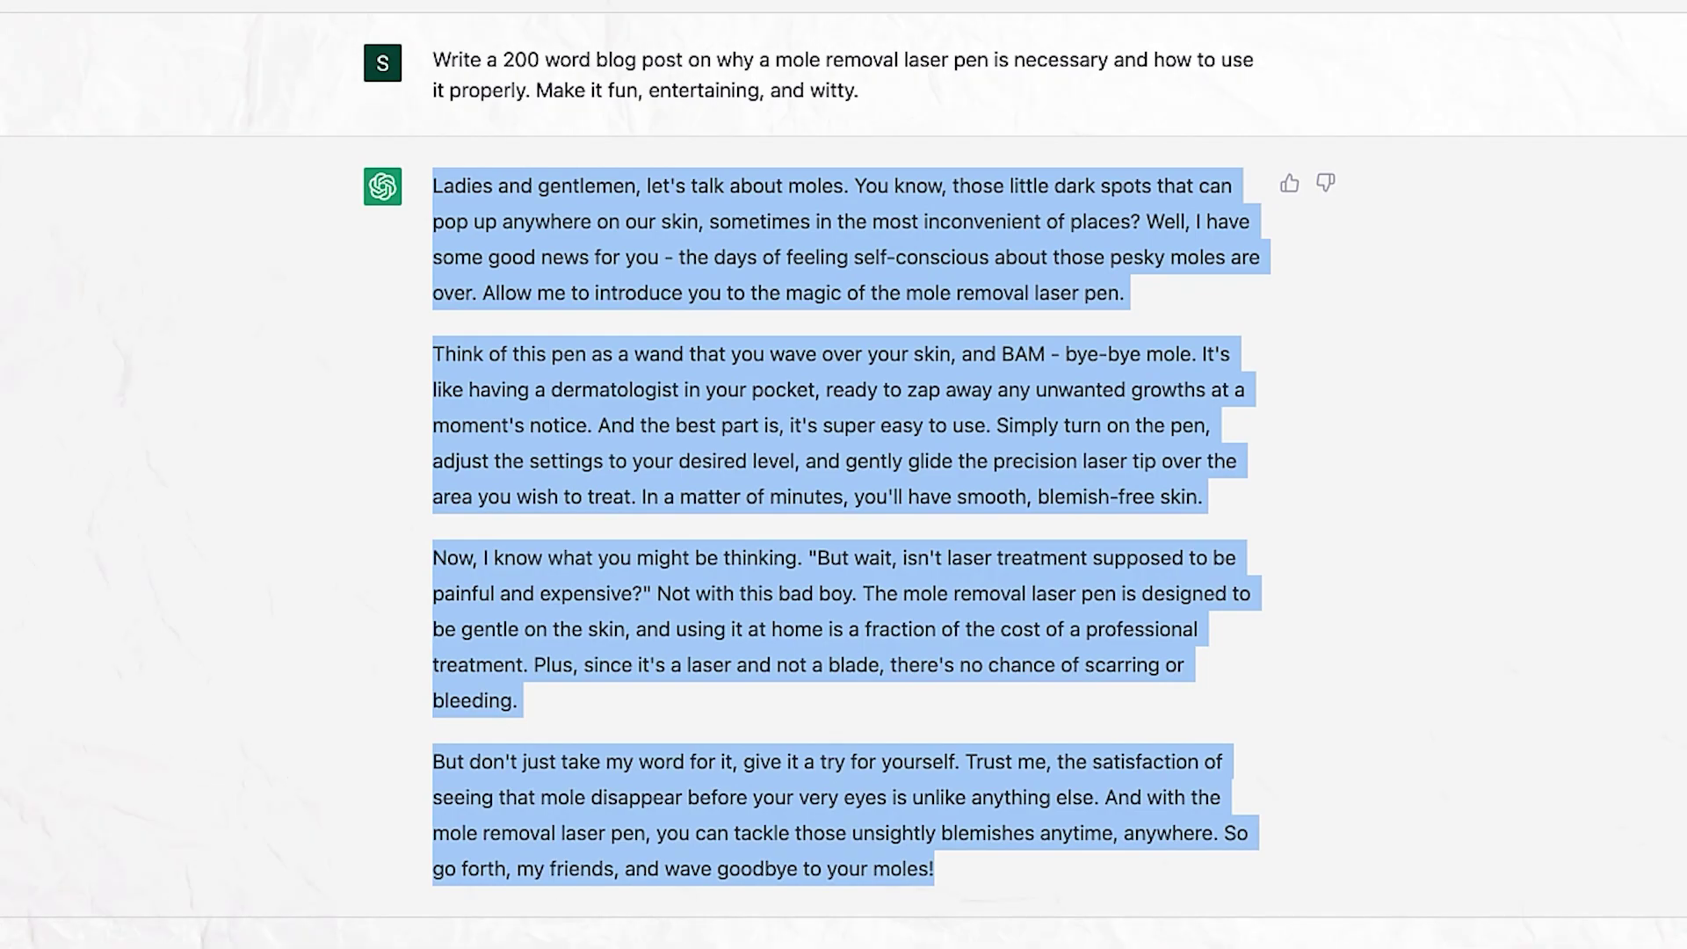
drag(1091, 882, 432, 180)
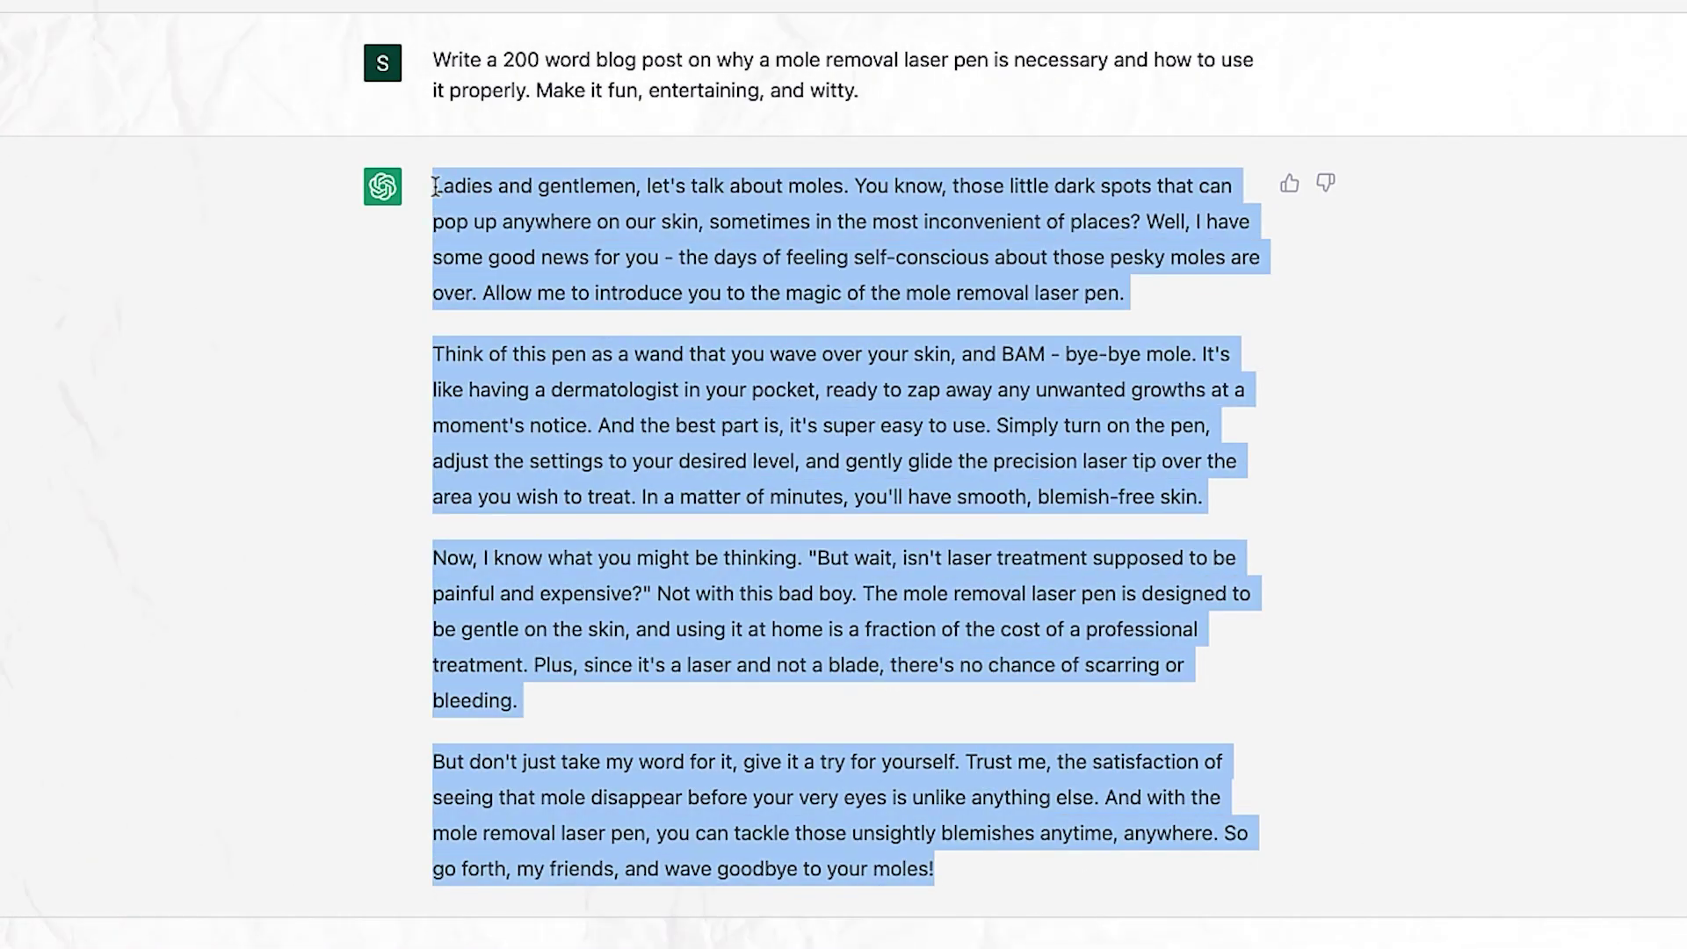
click(508, 294)
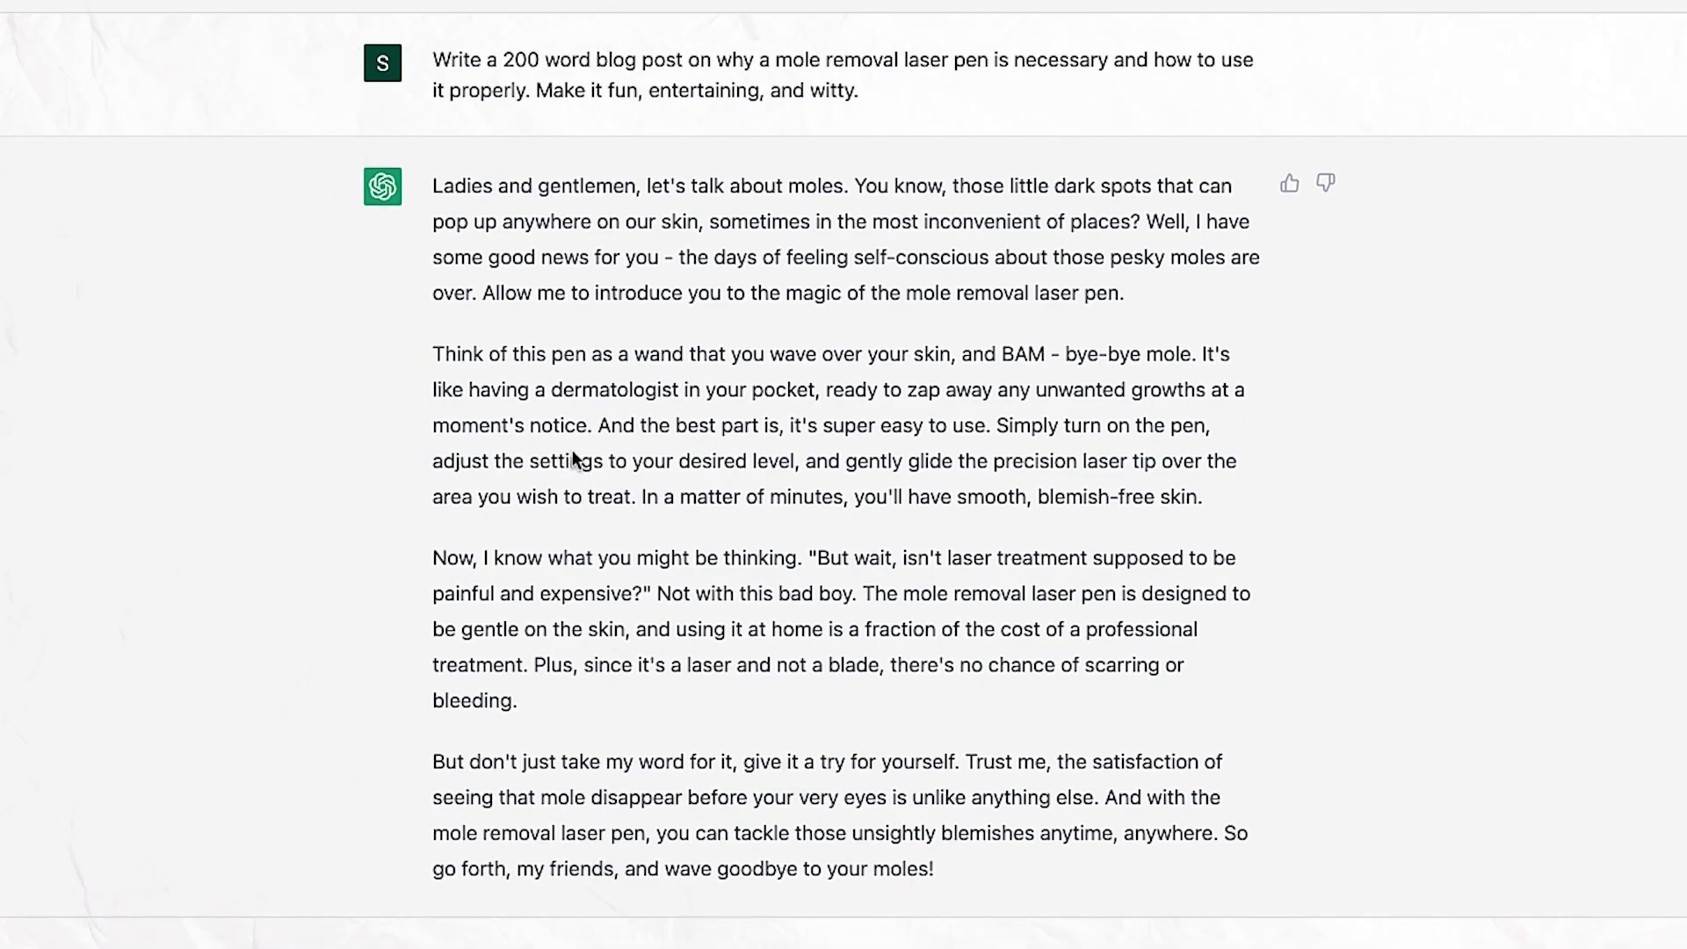
drag(539, 257, 738, 593)
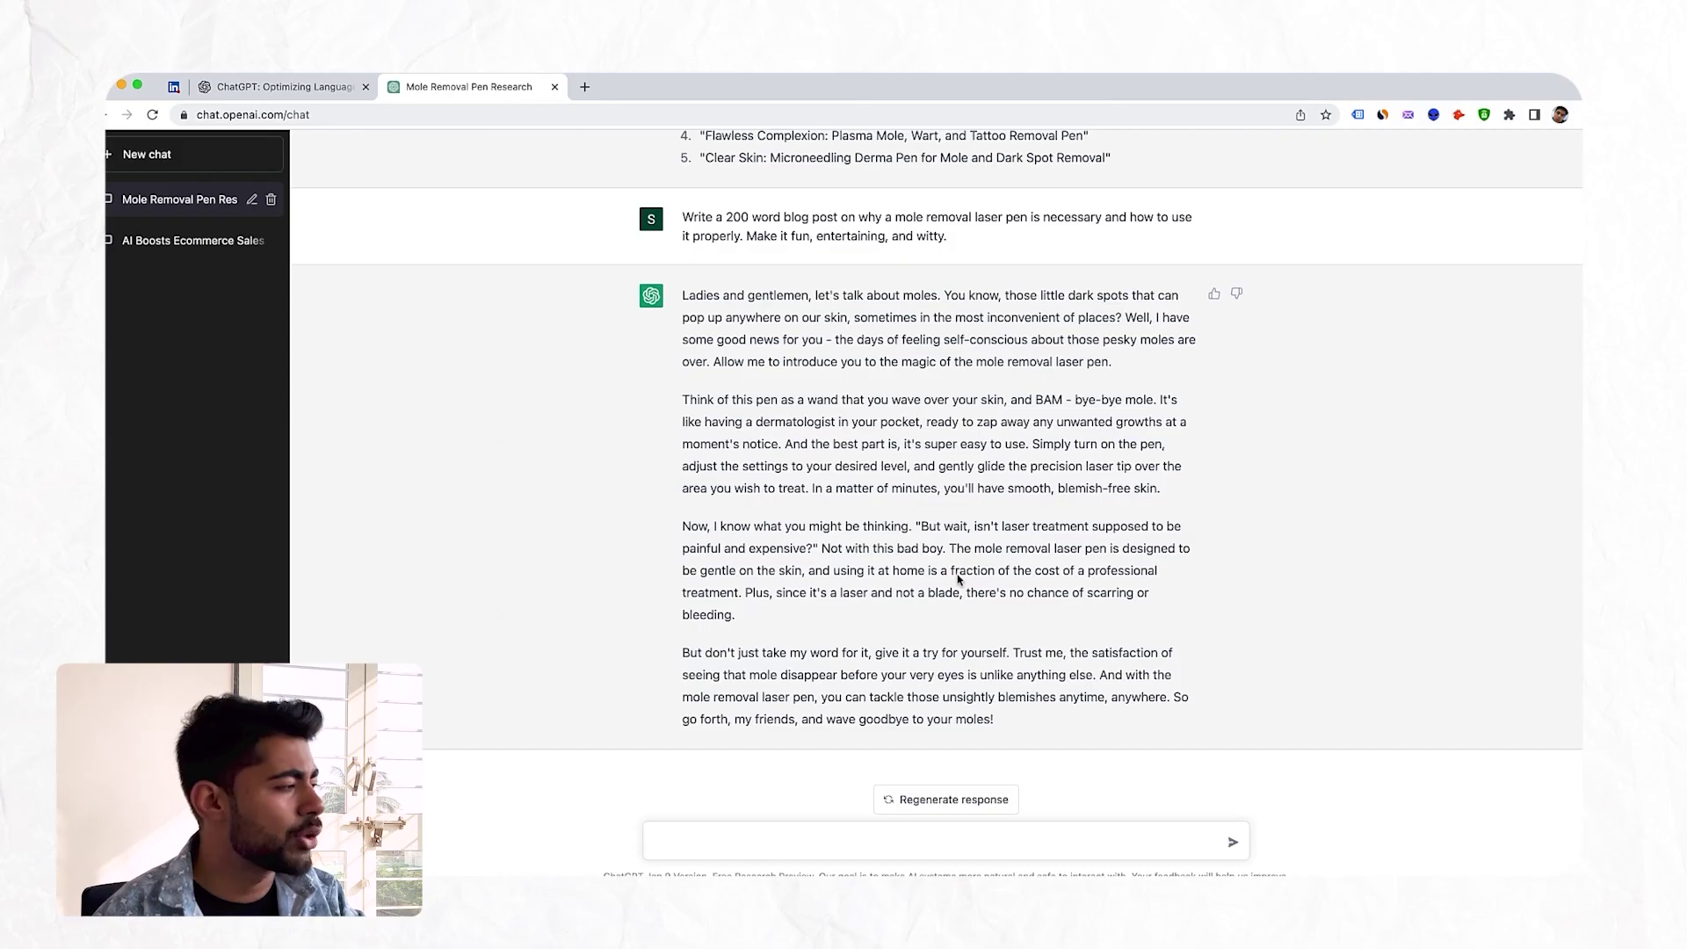
drag(933, 869, 542, 257)
click(753, 355)
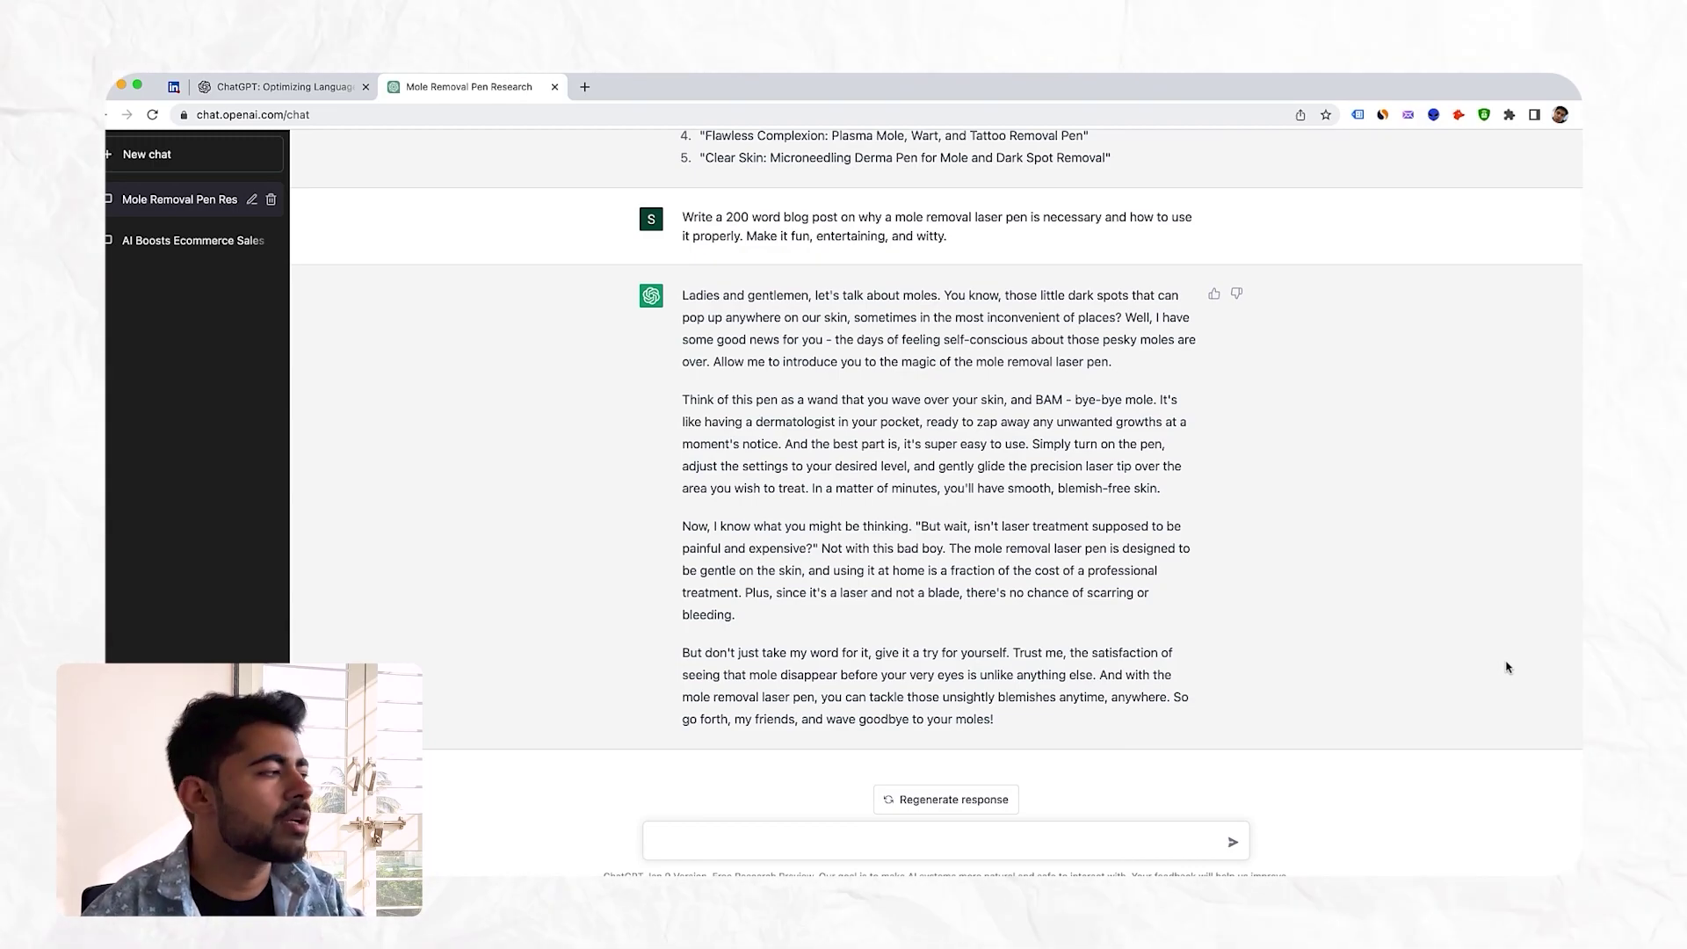
drag(683, 296, 1037, 697)
click(1037, 697)
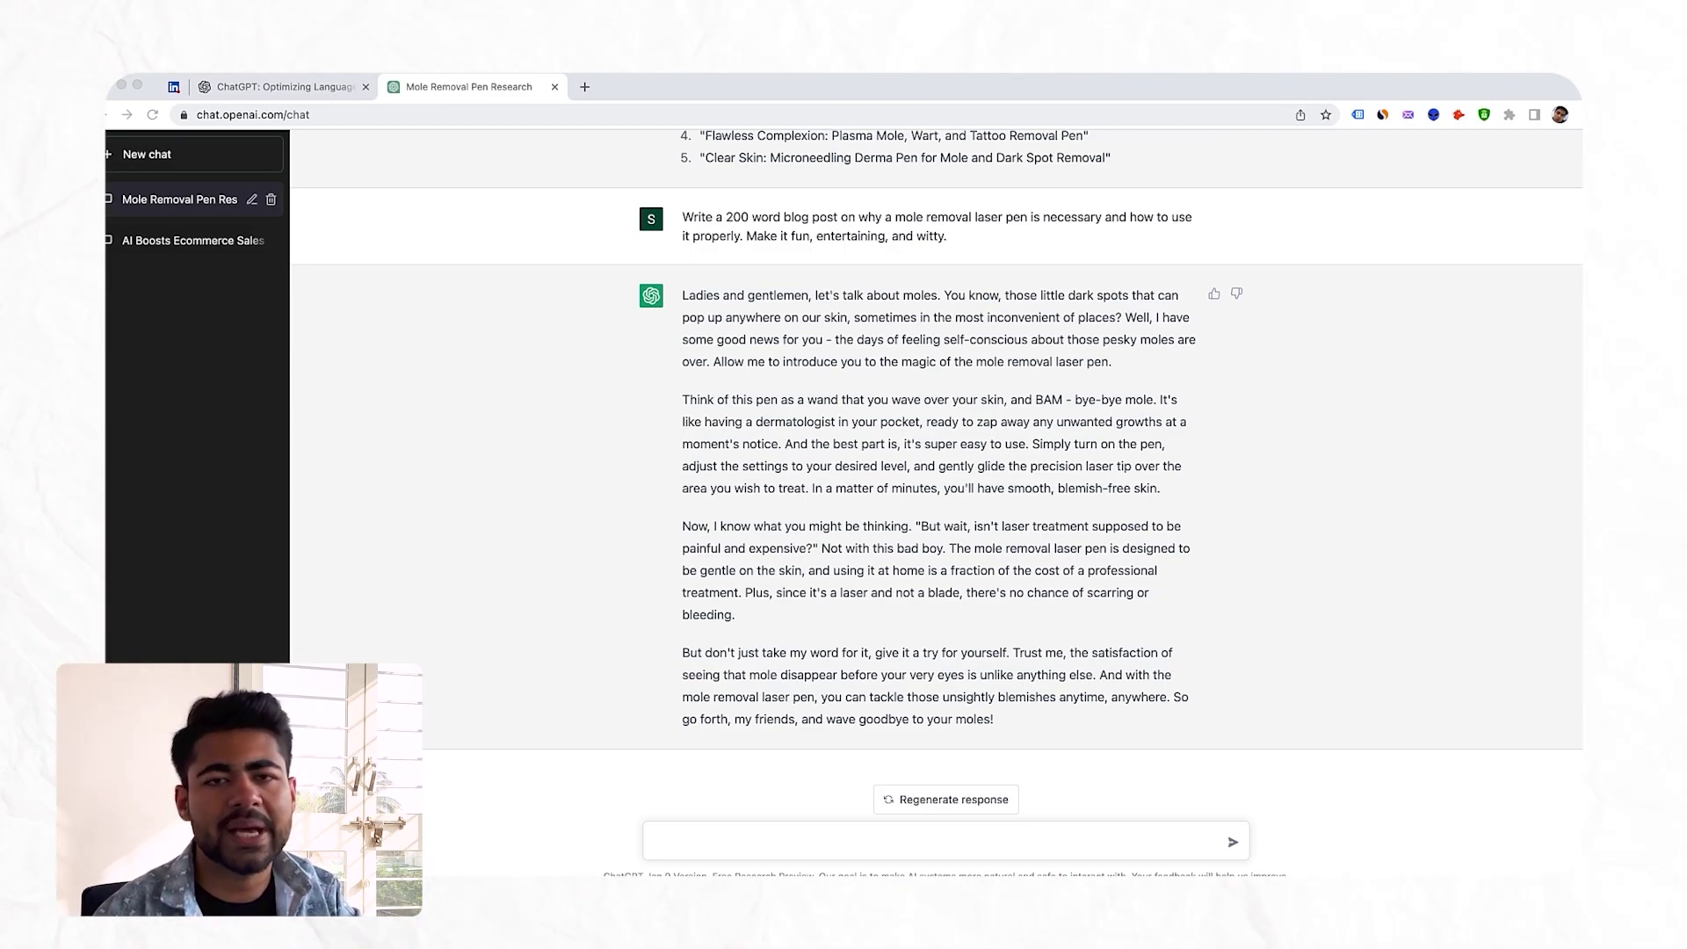
Step: Request an emotion filled and interesting ad copy on why someone should buy our wooden beds, funny and entertaining, with no more than 90 characters
click(725, 840)
text(Write a emotion filled and interesting ad copy that talks about why someone should buy our wooden beds. Make it funny and entertaining with no more than 90 characters.)
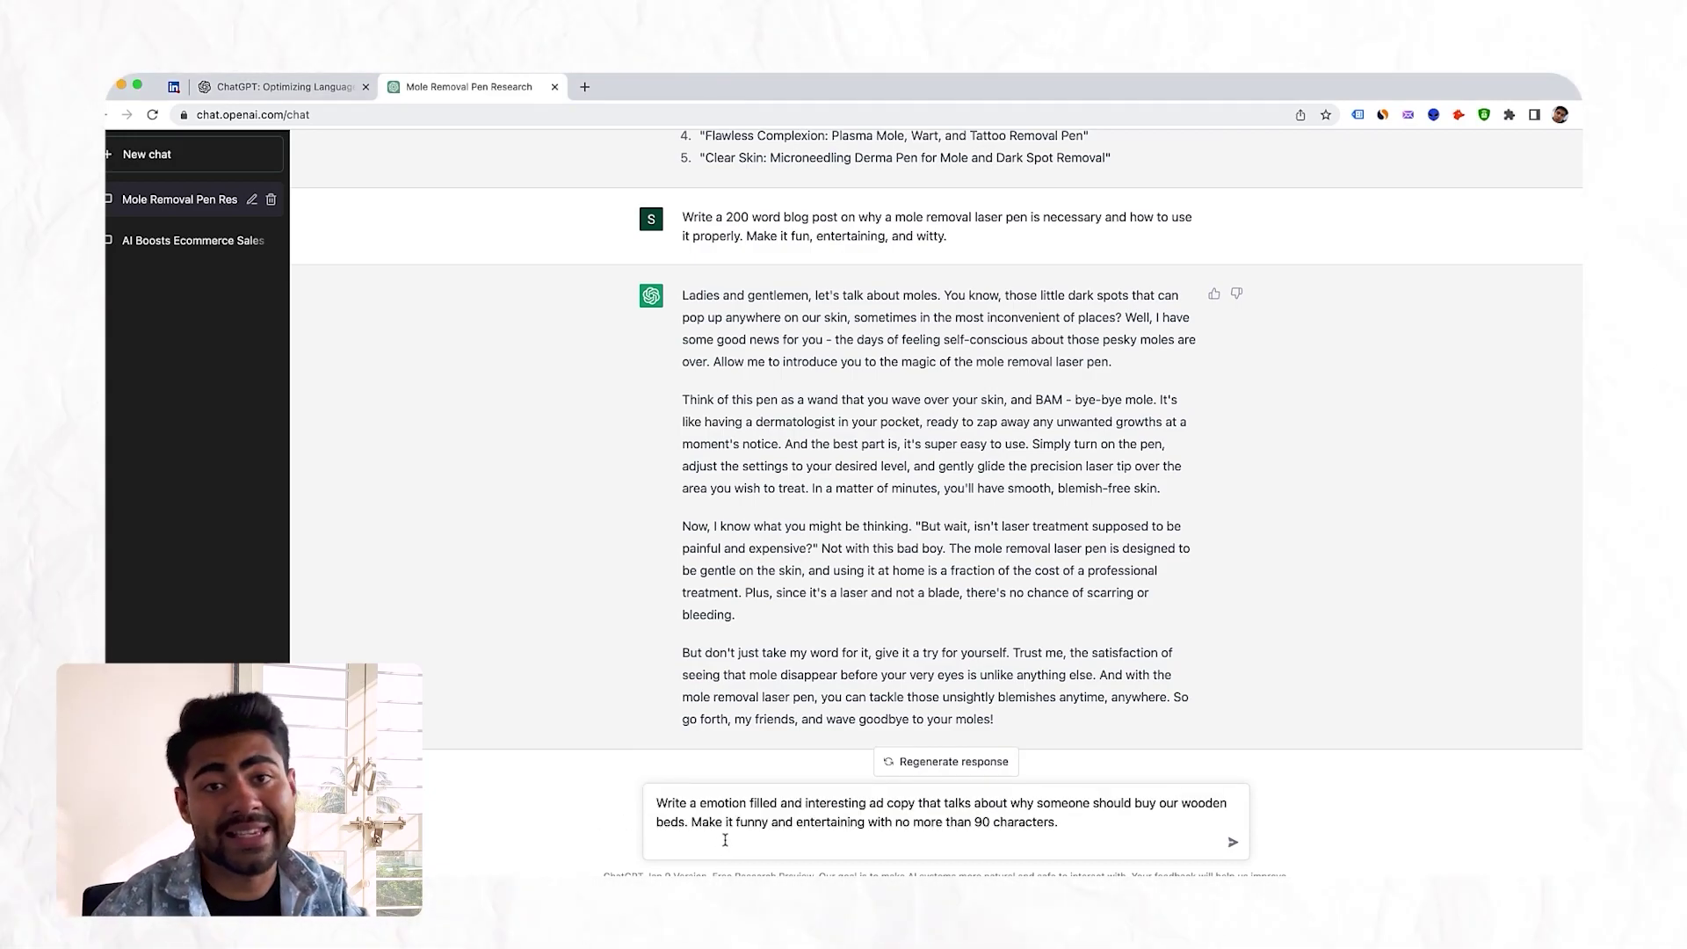
key(Return)
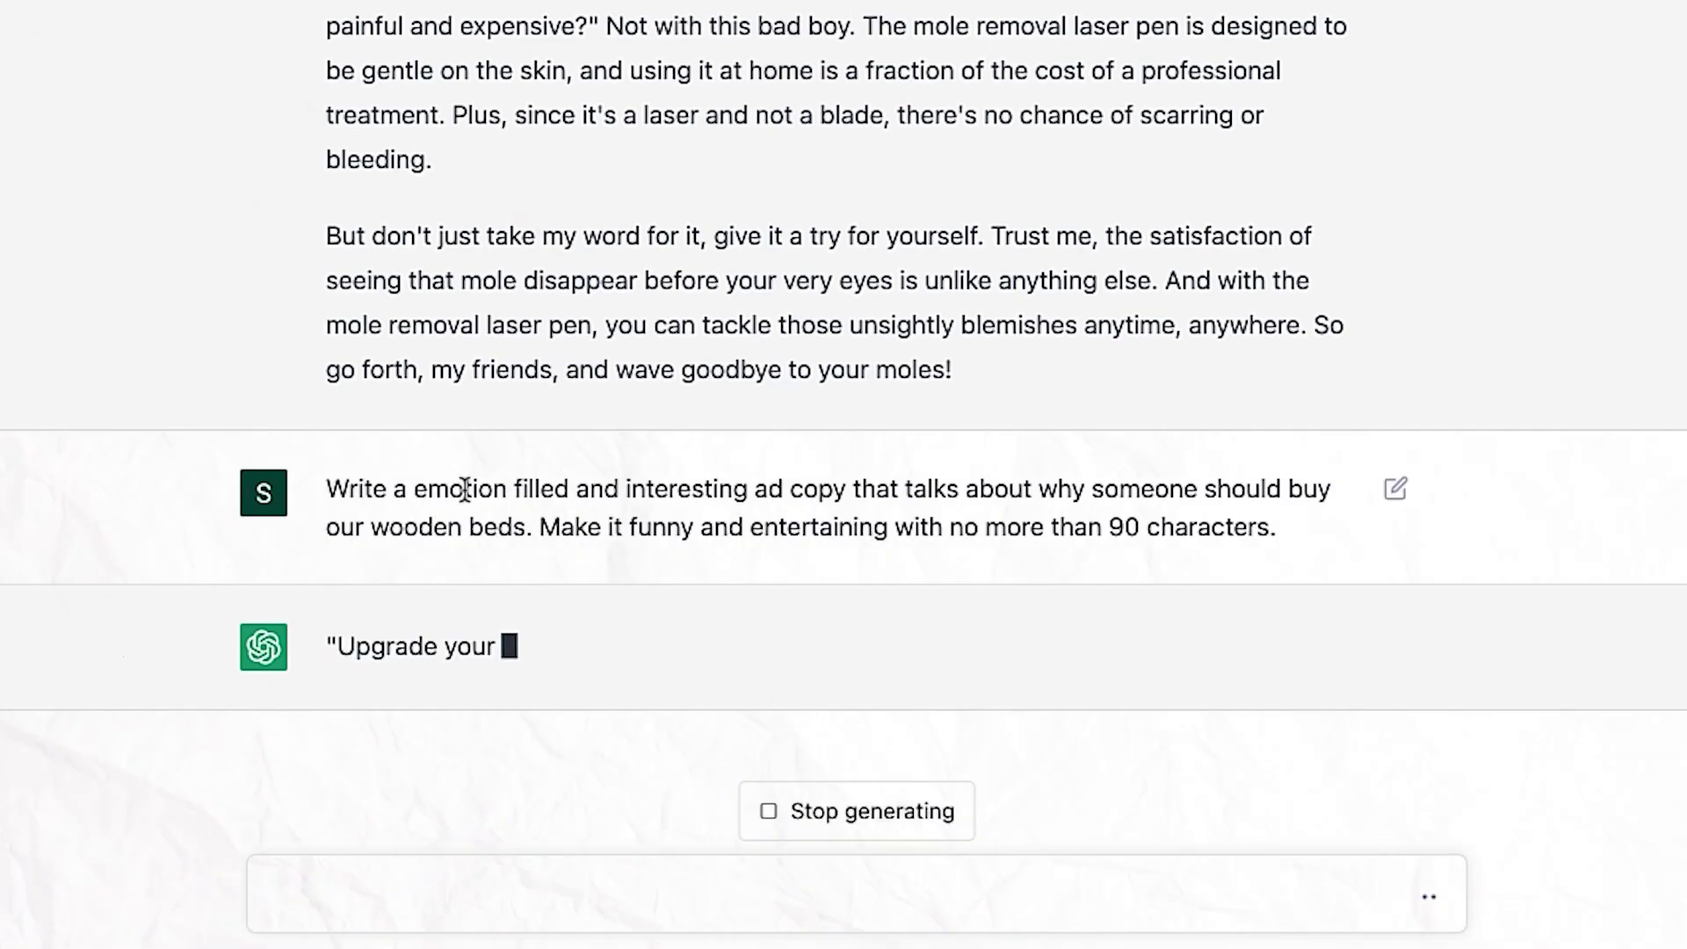
Step: Review the wording and character limit of the wooden beds prompt, and read the generated ad copy including its hashtags
drag(670, 509, 1205, 449)
click(941, 447)
click(698, 481)
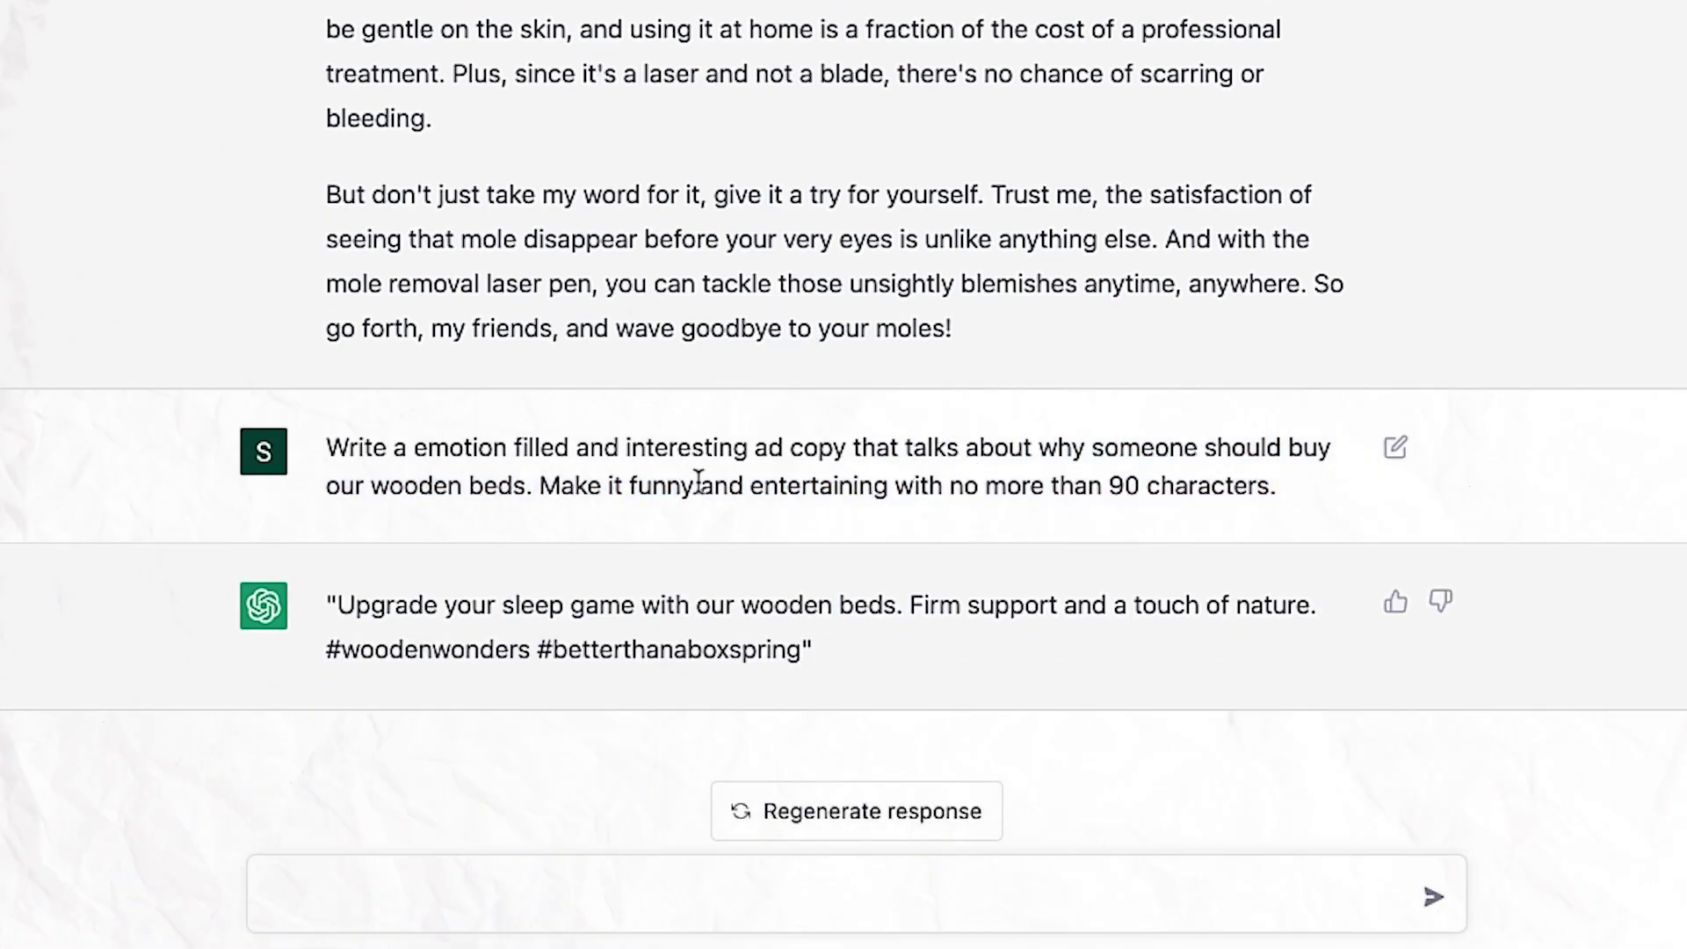
drag(527, 485, 435, 485)
drag(603, 485, 1074, 514)
drag(1276, 489, 1129, 472)
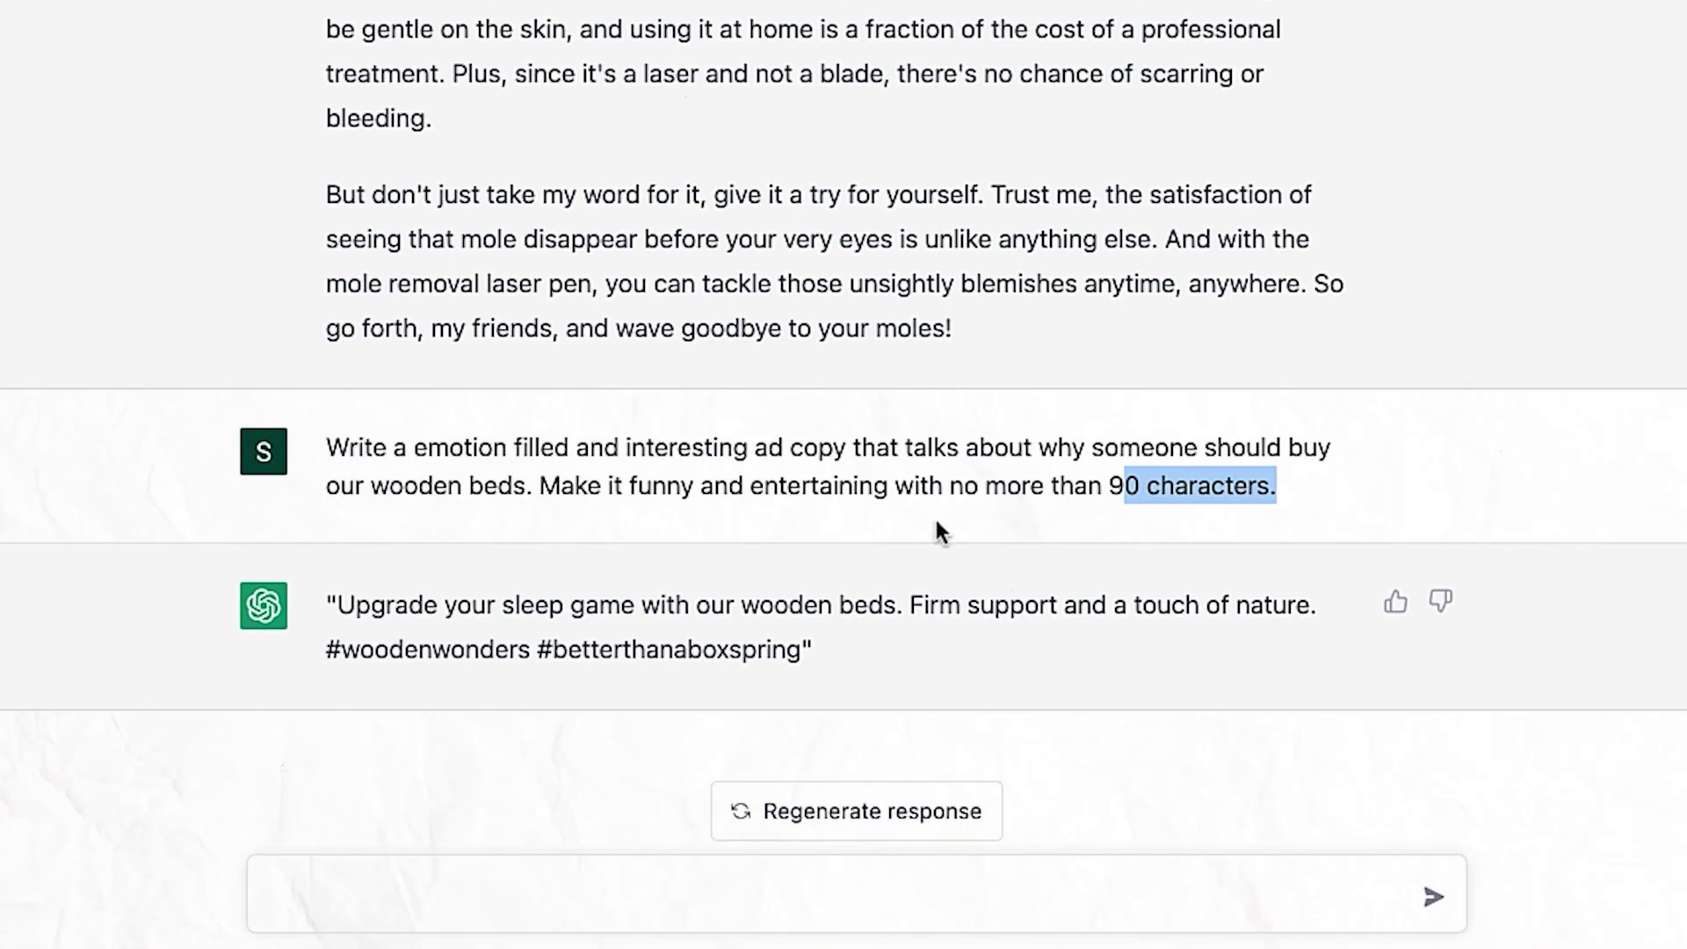
drag(356, 607, 896, 596)
drag(1010, 591, 1143, 589)
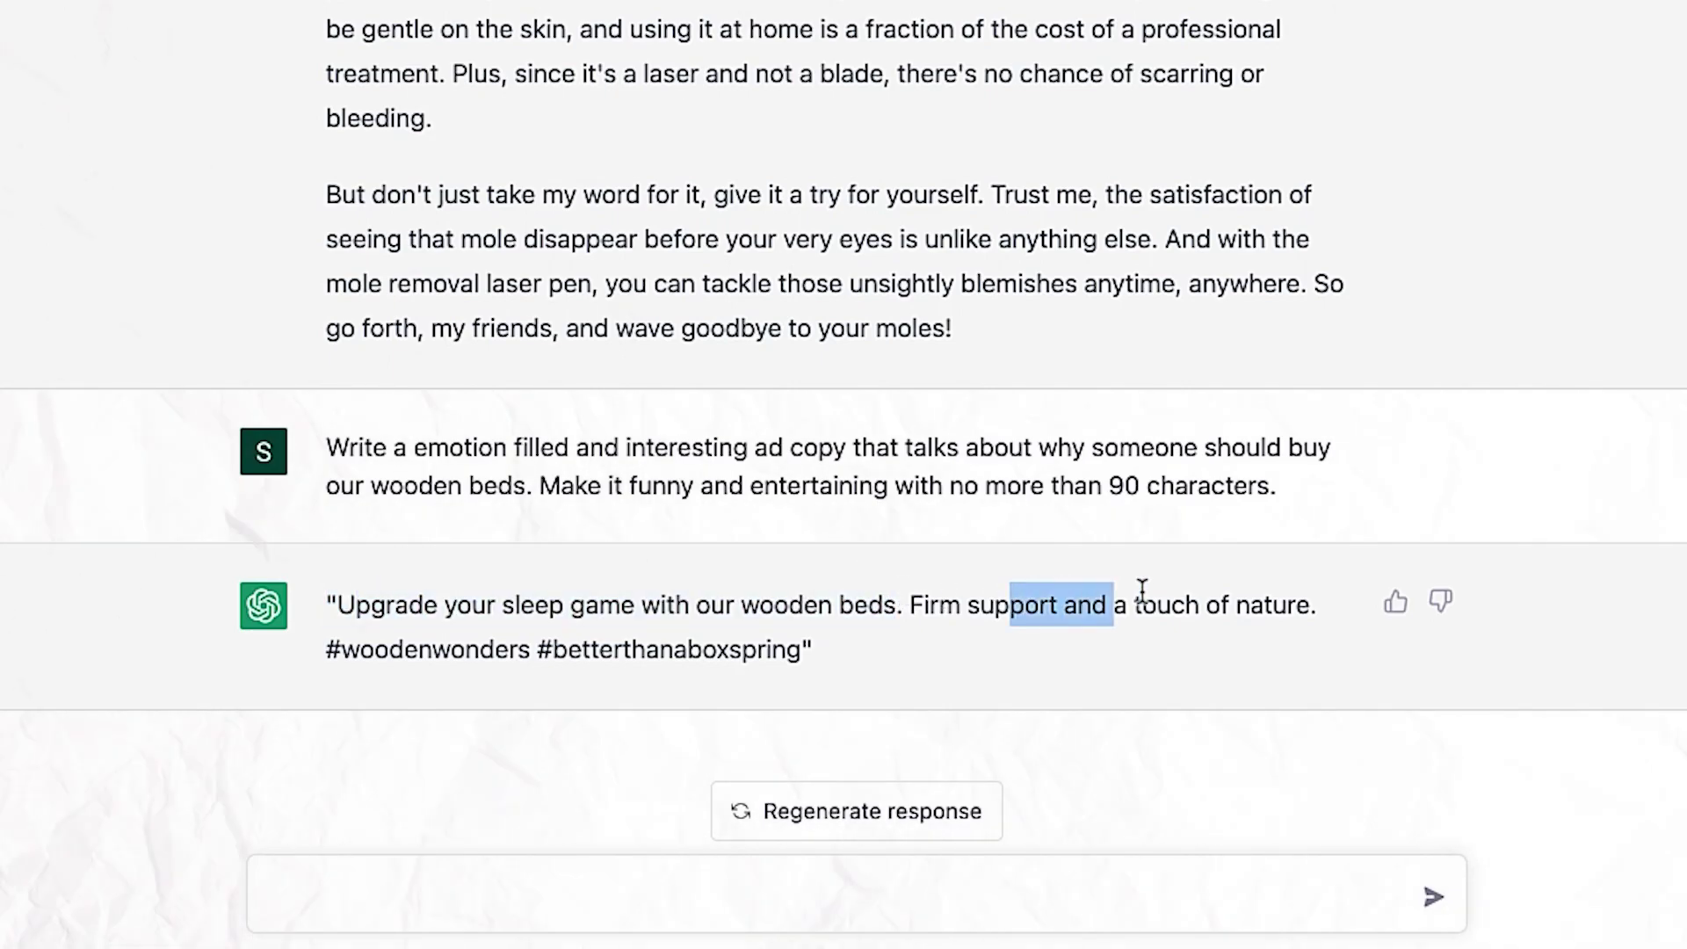
click(1249, 617)
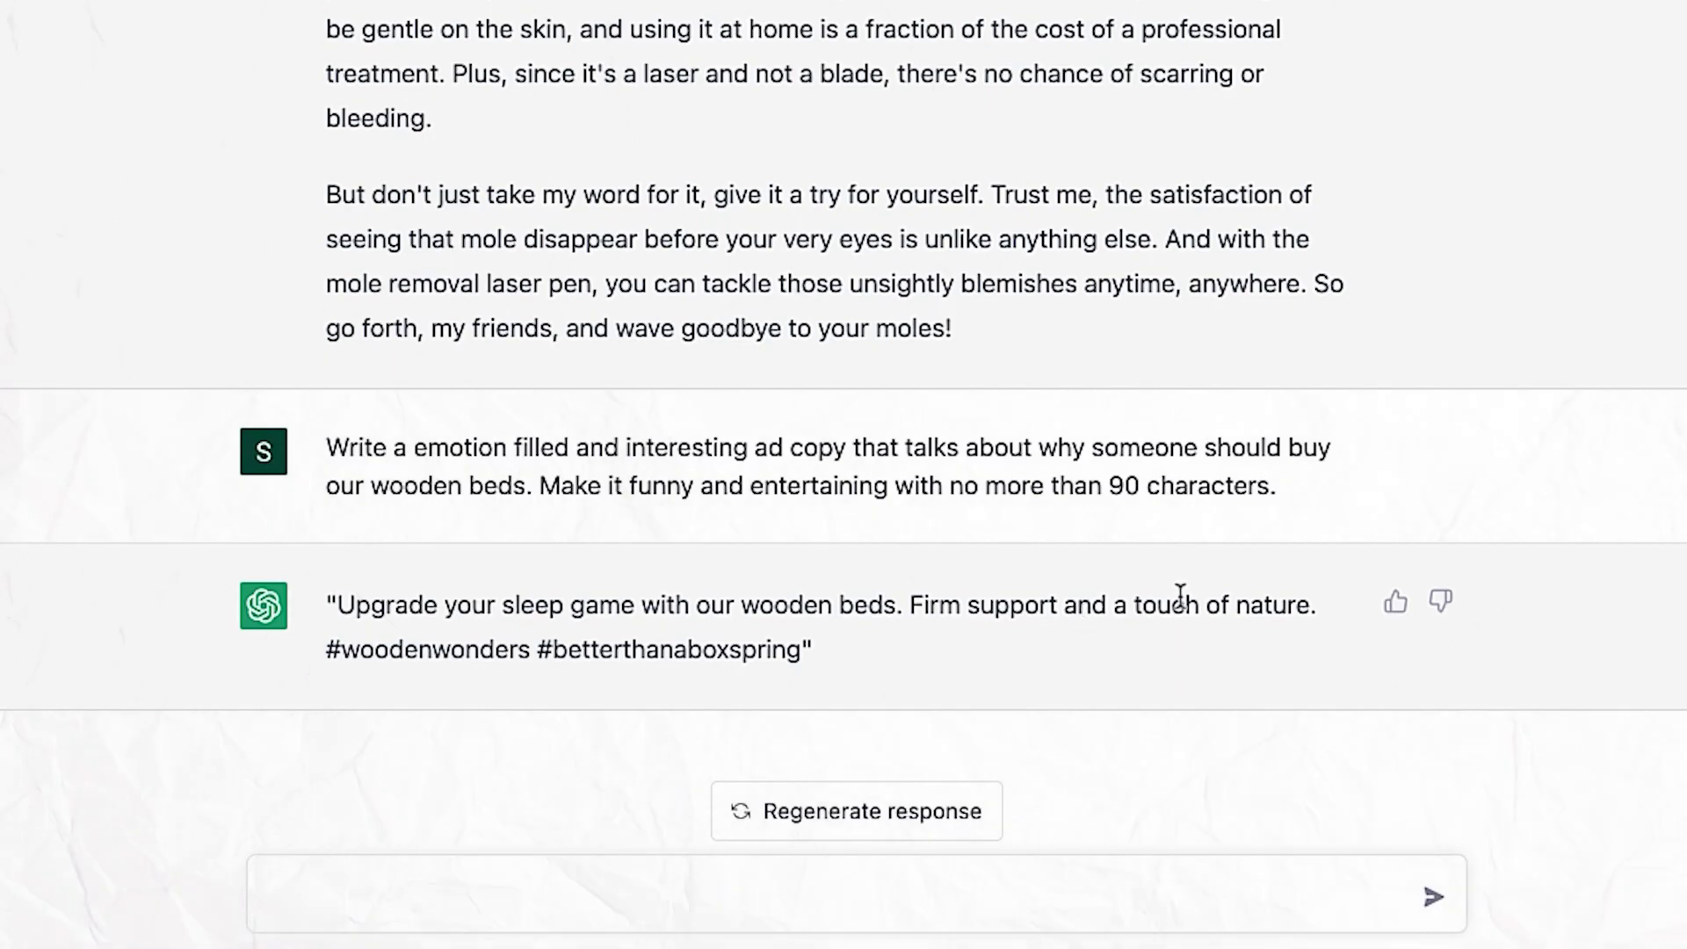
drag(1181, 595, 1387, 612)
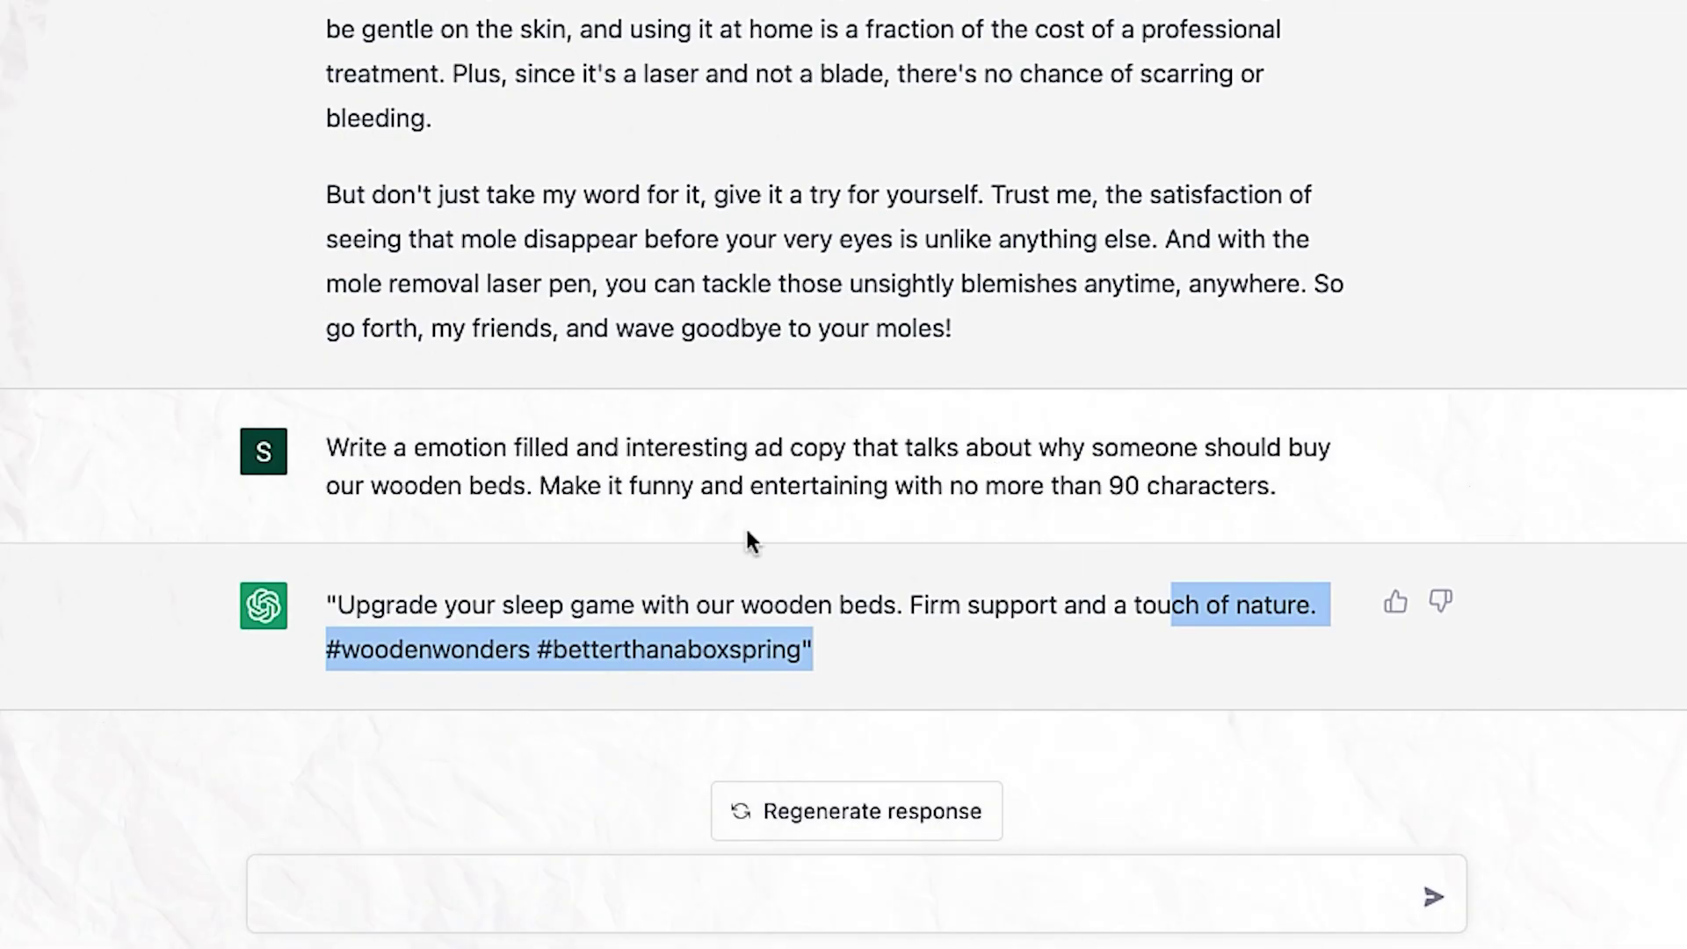
click(443, 686)
drag(850, 661, 573, 615)
click(336, 681)
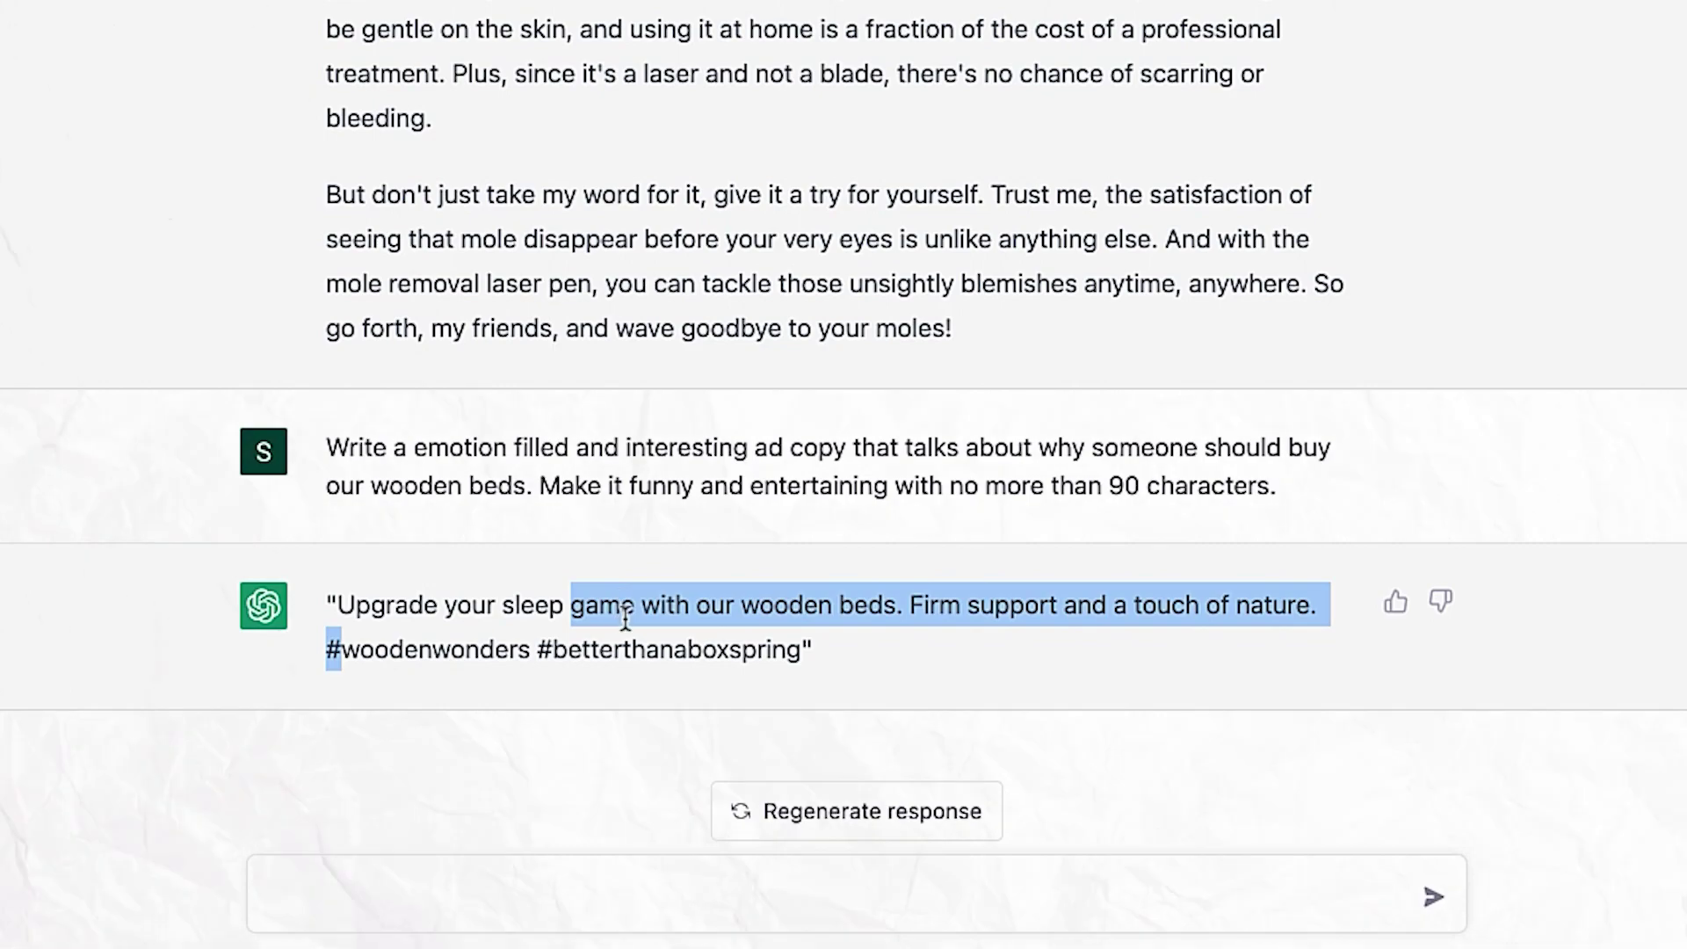
Step: Copy the whole wooden beds ad copy prompt from the conversation and paste it as a new message
triple_click(655, 505)
key(ctrl+c)
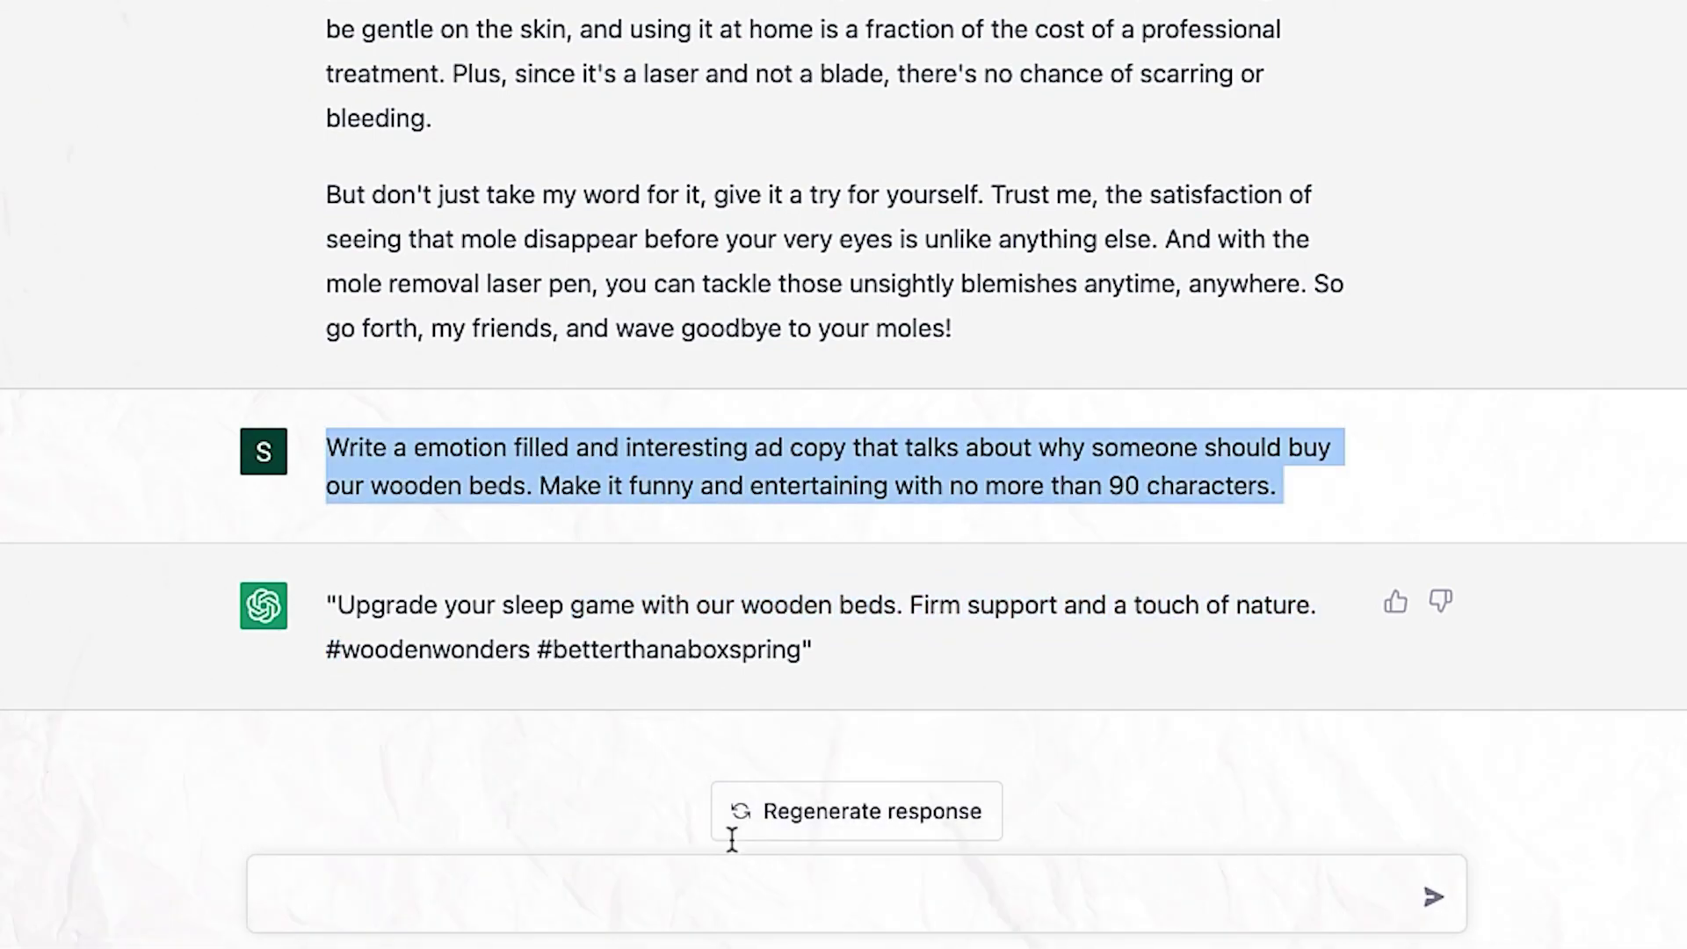
click(730, 888)
key(ctrl+v)
Step: Replace "wooden beds" in the message draft with "mole removal pen" copied from the earlier keyword list, and send the prompt
scroll(765, 679, up, 10)
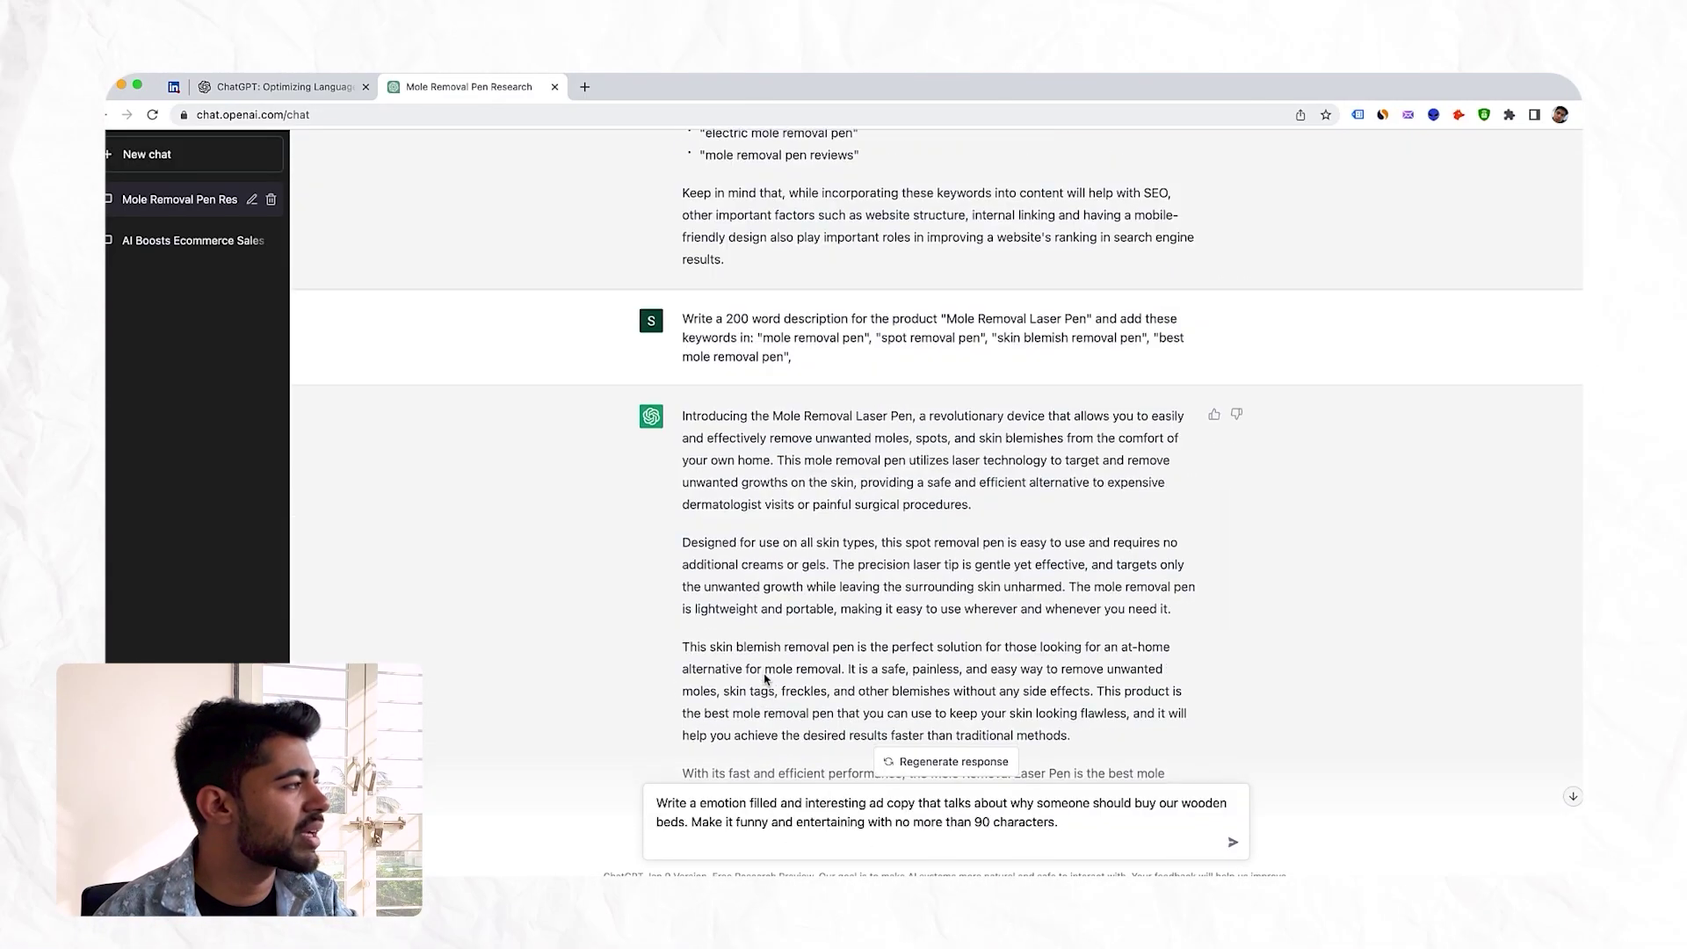
scroll(765, 680, up, 5)
drag(704, 584, 808, 583)
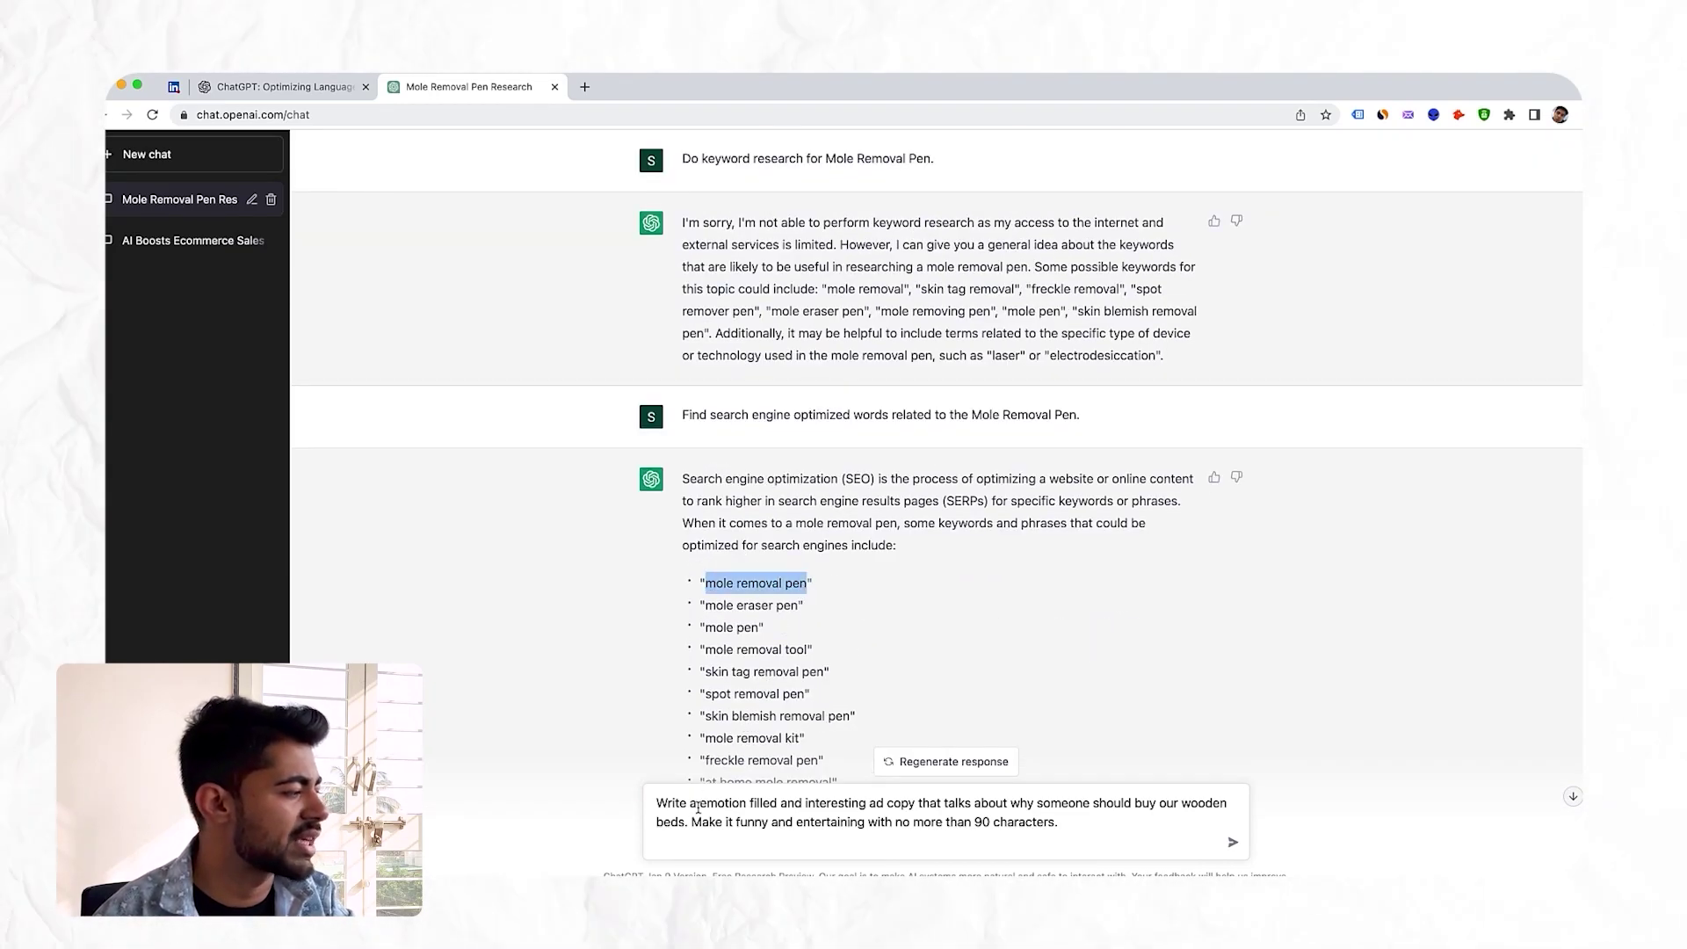
drag(686, 820, 1179, 810)
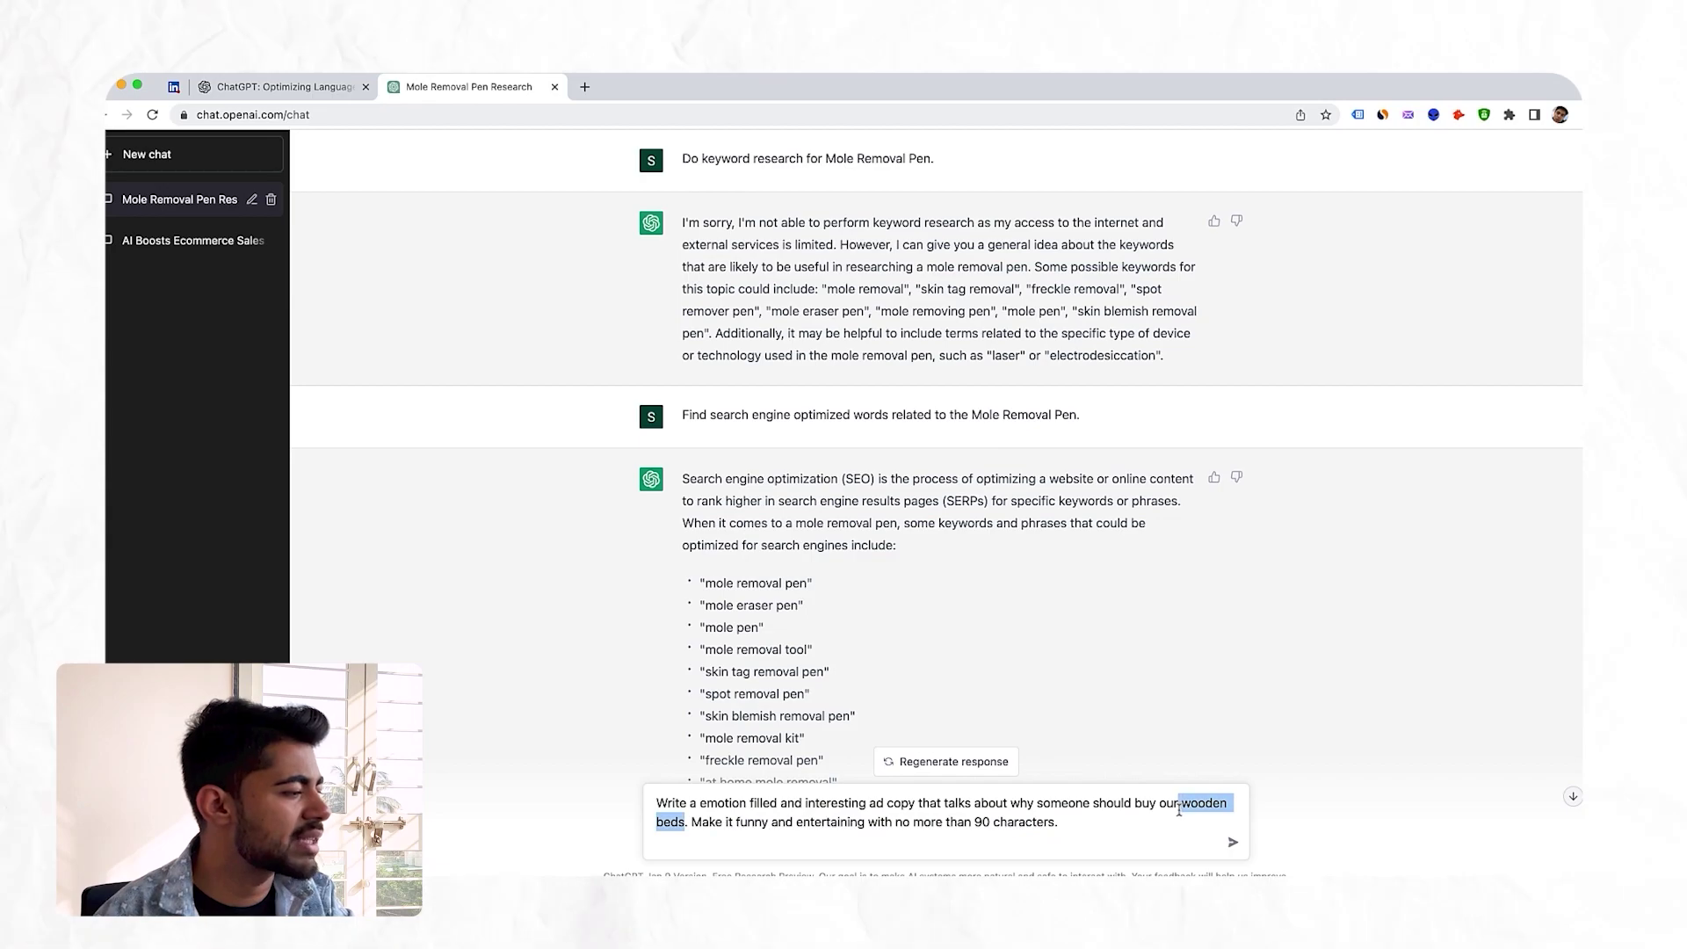
key(super+v)
click(1232, 842)
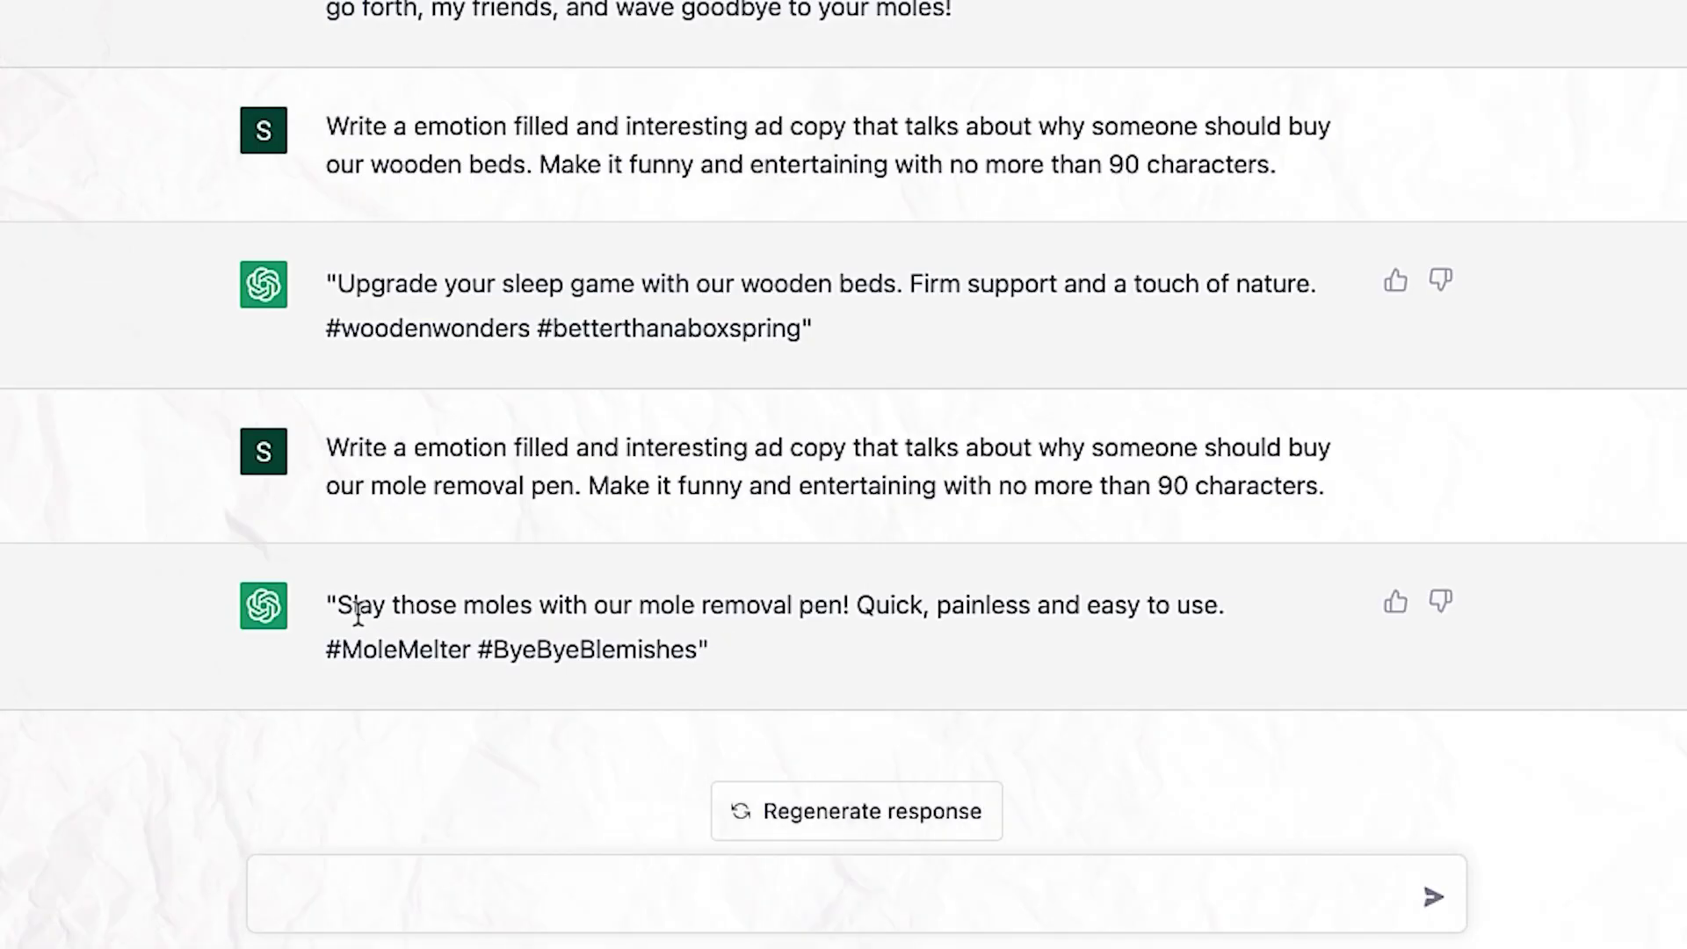
drag(700, 699, 925, 705)
click(814, 621)
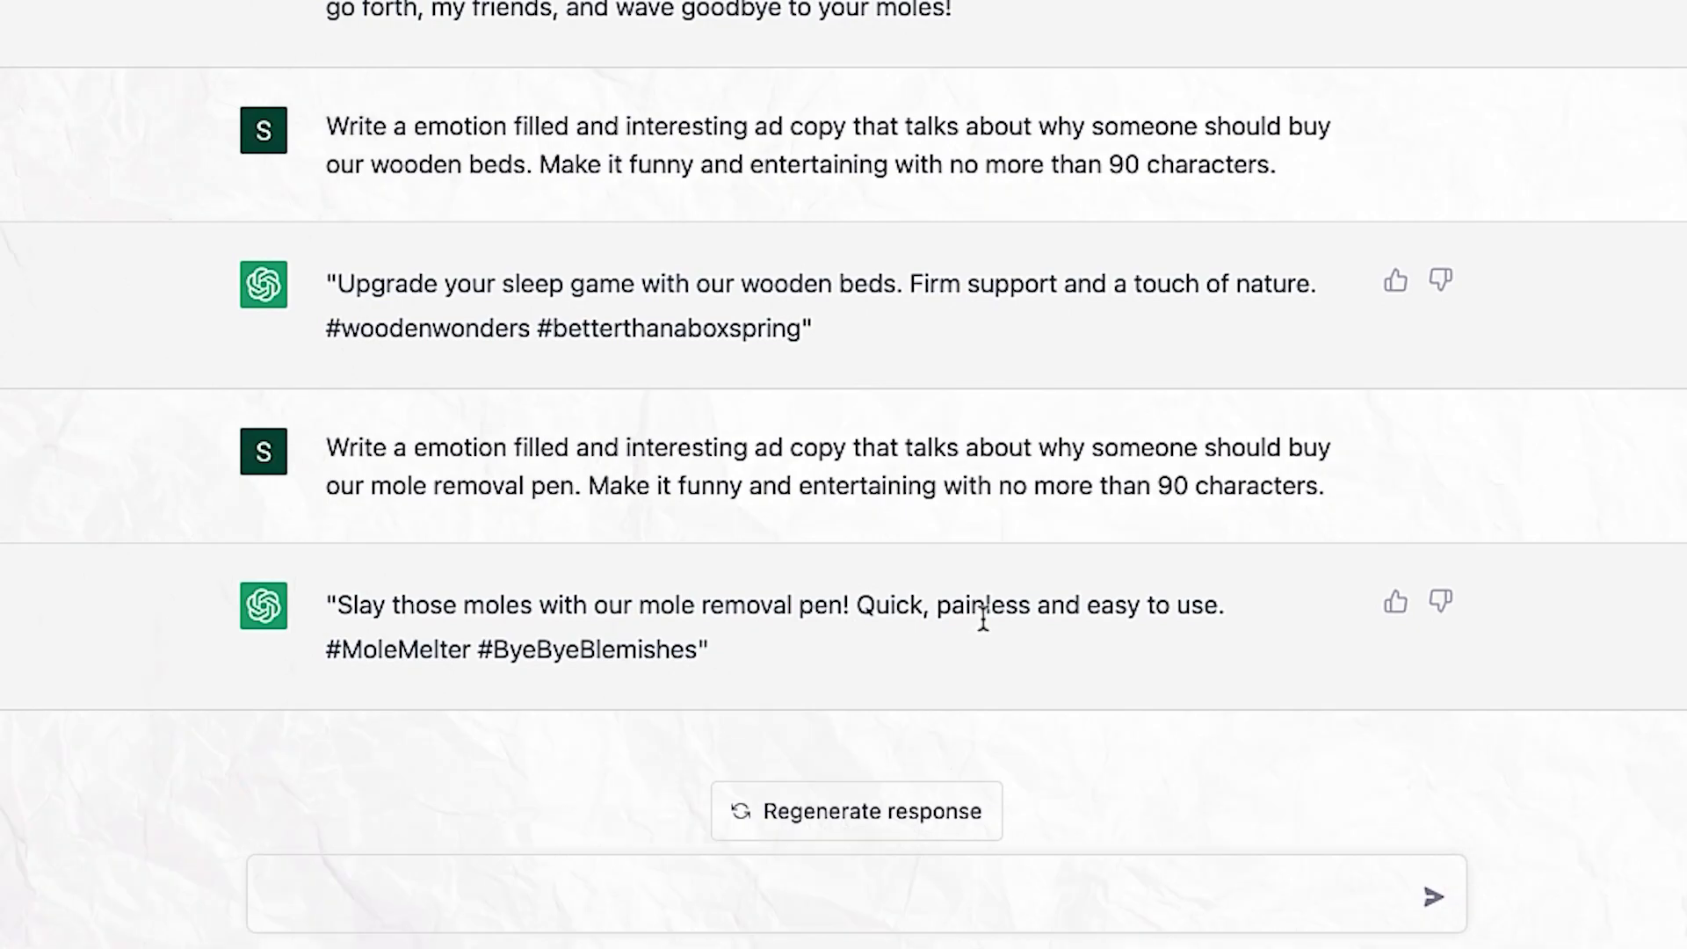